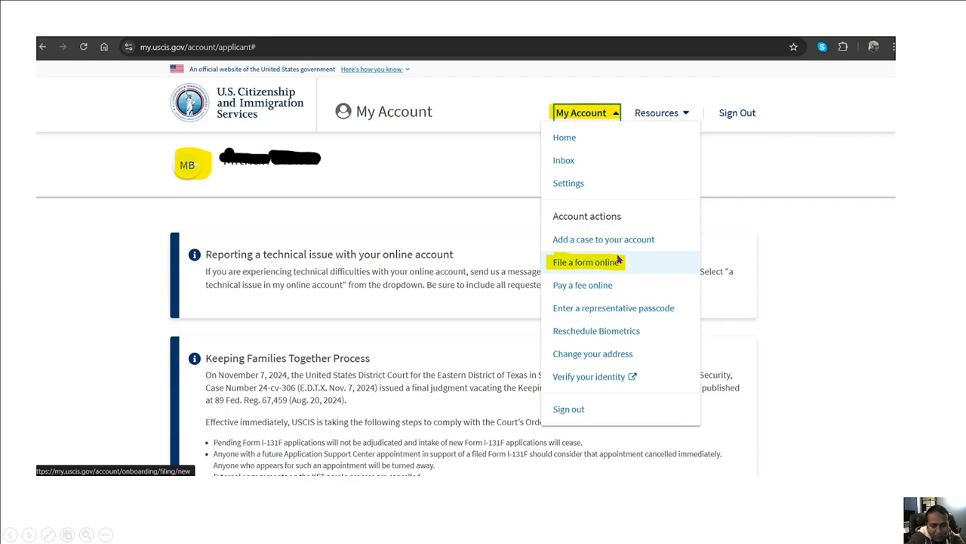
- Advance the slideshow past the final My Account slide to the black end screen
{"action": "left_click", "coordinate": [619, 259]}
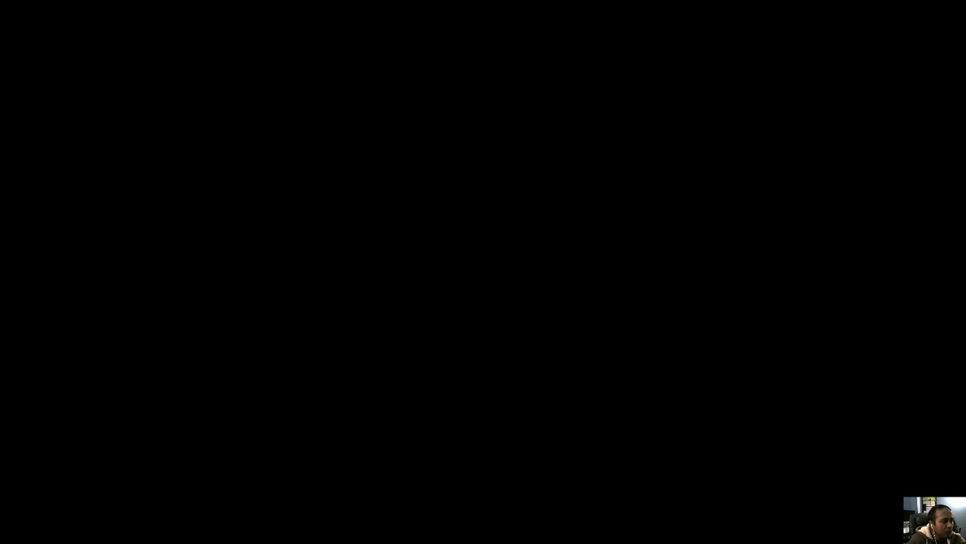
- Leave the slideshow and start a new I-130, Petition for Alien Relative, from the forms list
{"action": "key", "text": "alt+Tab"}
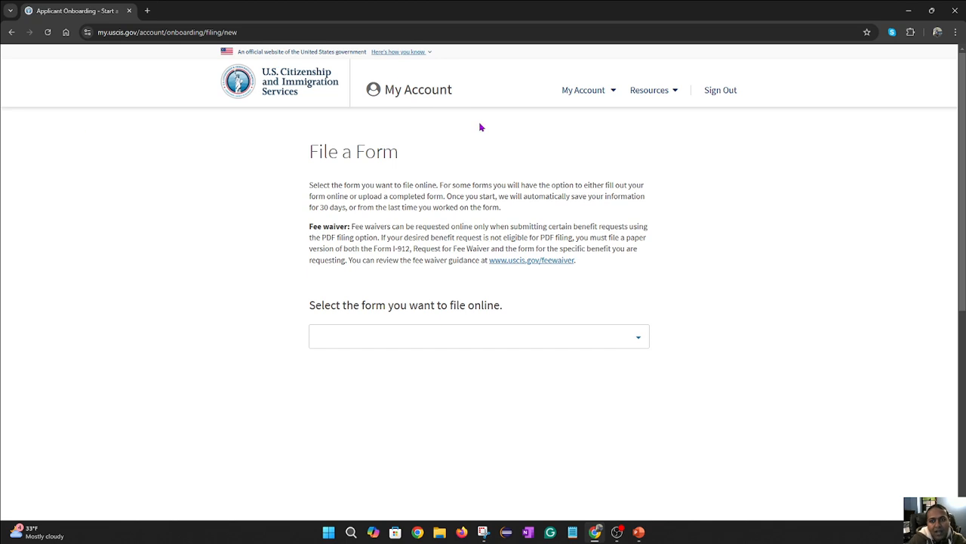
{"action": "left_click", "coordinate": [639, 341]}
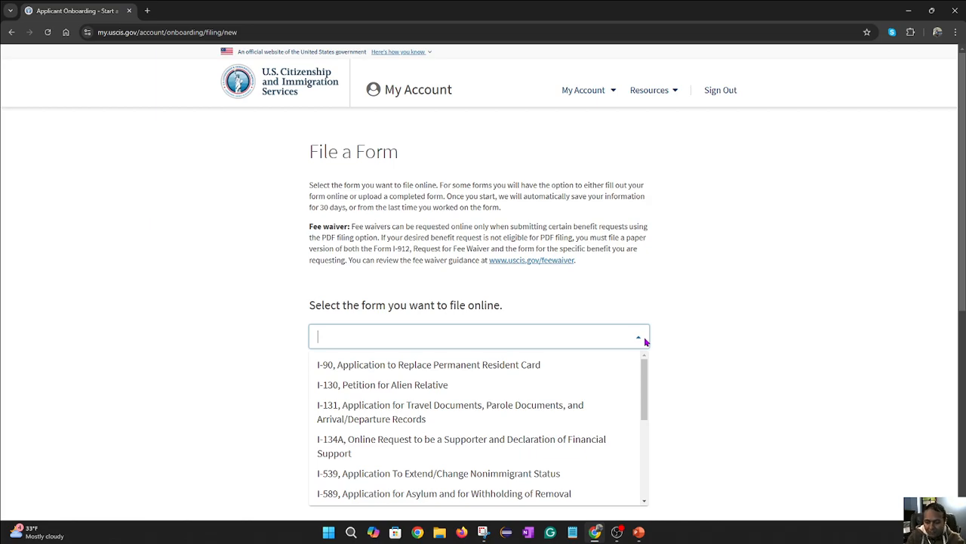
{"action": "type", "text": "I-130"}
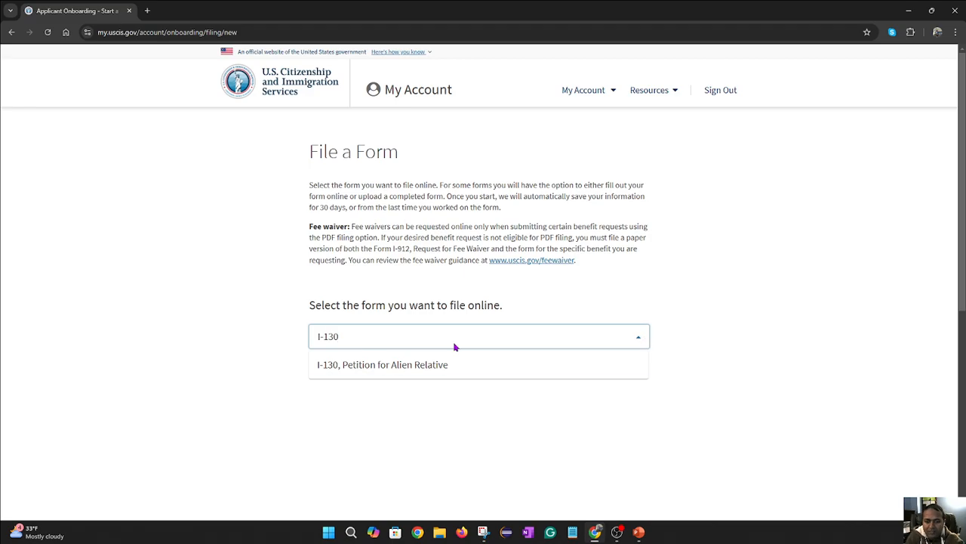
{"action": "left_click", "coordinate": [396, 366]}
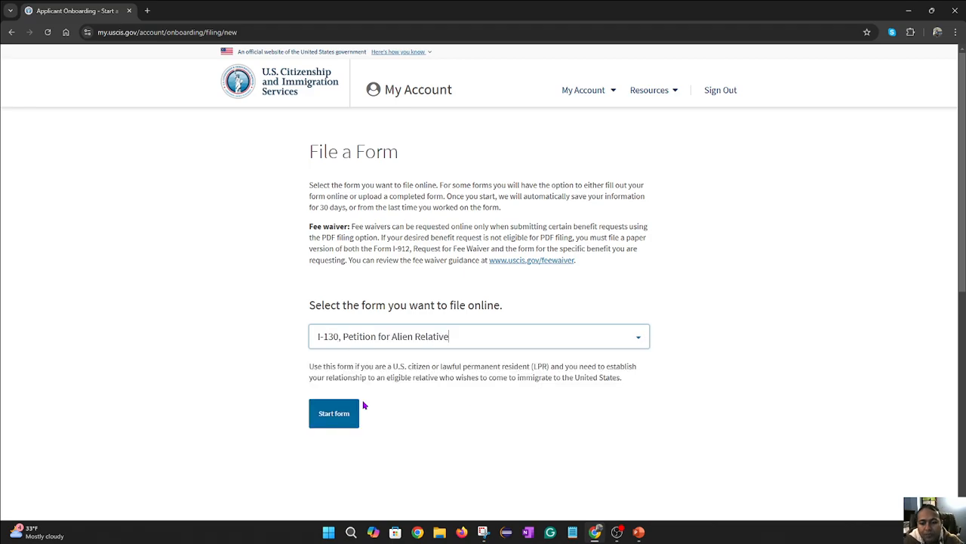
{"action": "left_click", "coordinate": [346, 425]}
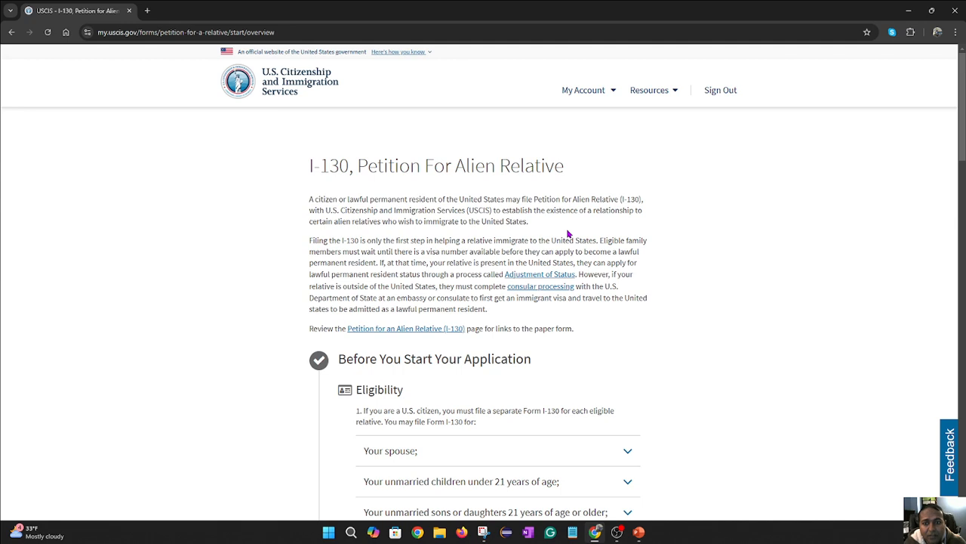
- Scroll to Eligibility and expand the 'Your mother or father' entry to read its exclusions
{"action": "scroll", "coordinate": [568, 234], "scroll_direction": "down", "scroll_amount": 2}
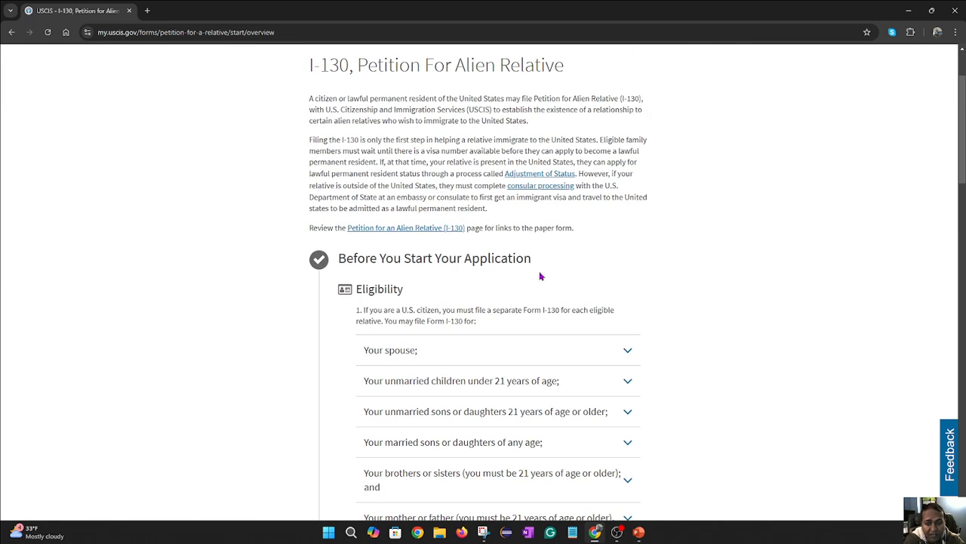
{"action": "scroll", "coordinate": [542, 275], "scroll_direction": "down", "scroll_amount": 1}
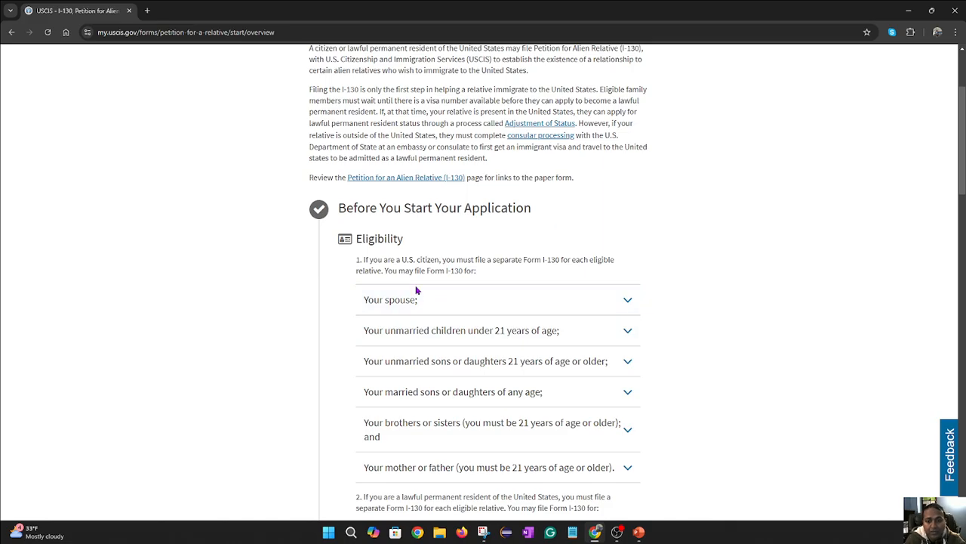
{"action": "scroll", "coordinate": [522, 311], "scroll_direction": "down", "scroll_amount": 1}
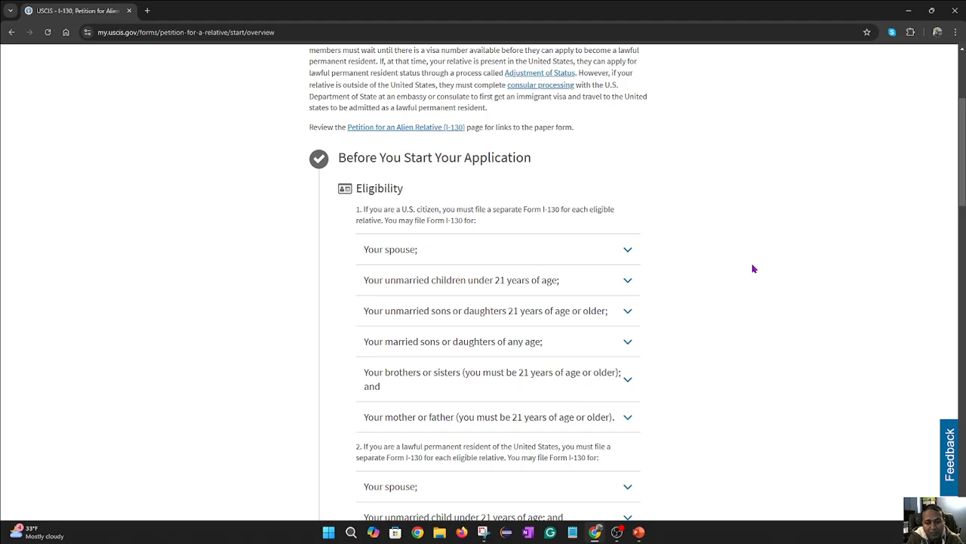
{"action": "scroll", "coordinate": [453, 333], "scroll_direction": "down", "scroll_amount": 1}
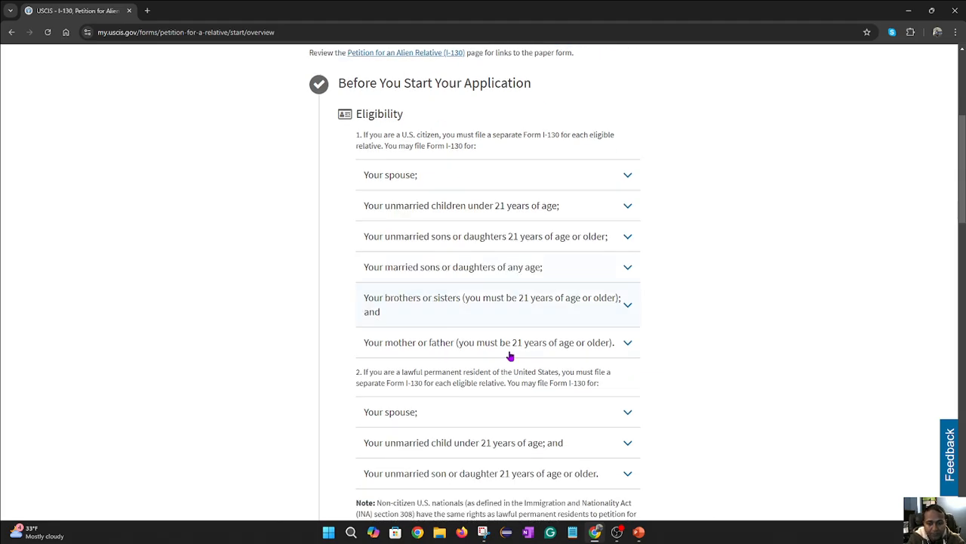
{"action": "scroll", "coordinate": [445, 389], "scroll_direction": "up", "scroll_amount": 1}
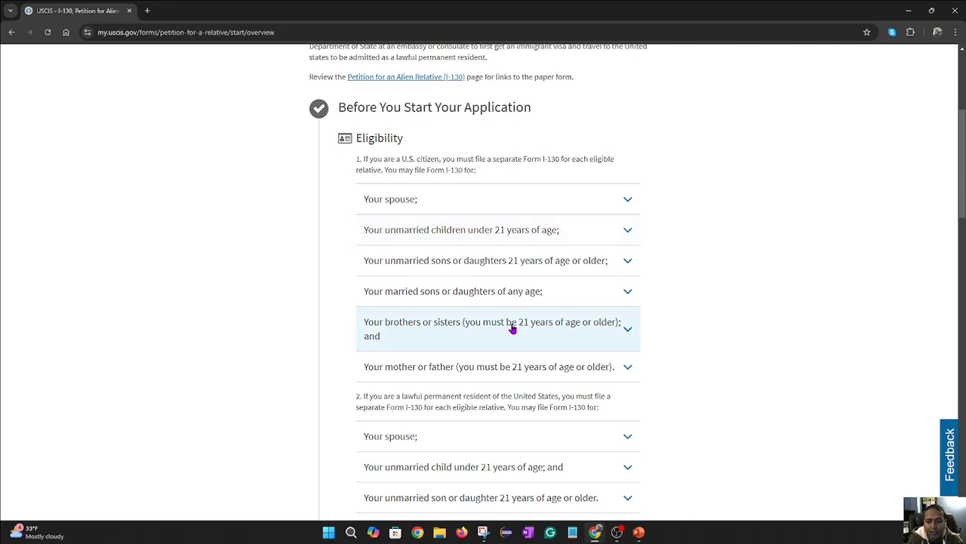
{"action": "left_click", "coordinate": [408, 370]}
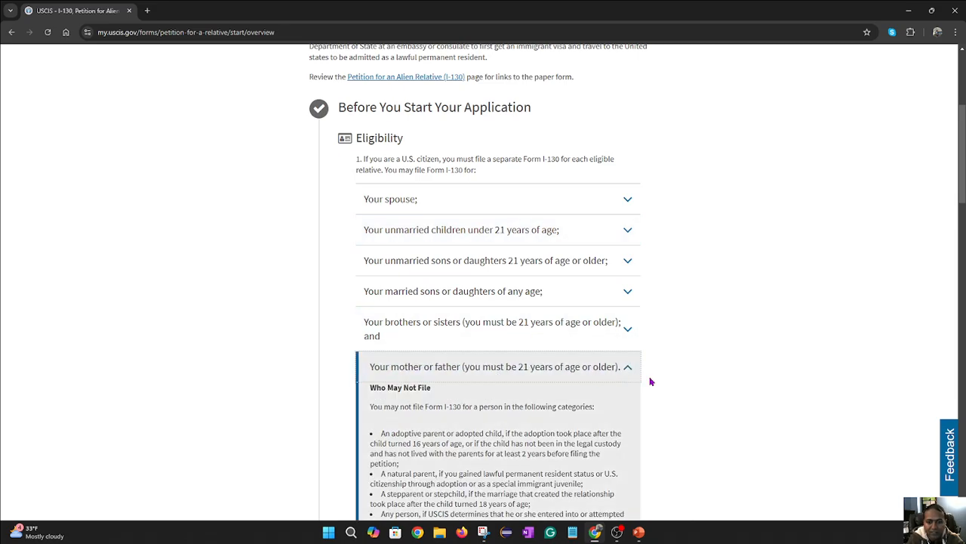
{"action": "scroll", "coordinate": [647, 370], "scroll_direction": "down", "scroll_amount": 1}
{"action": "scroll", "coordinate": [647, 368], "scroll_direction": "down", "scroll_amount": 1}
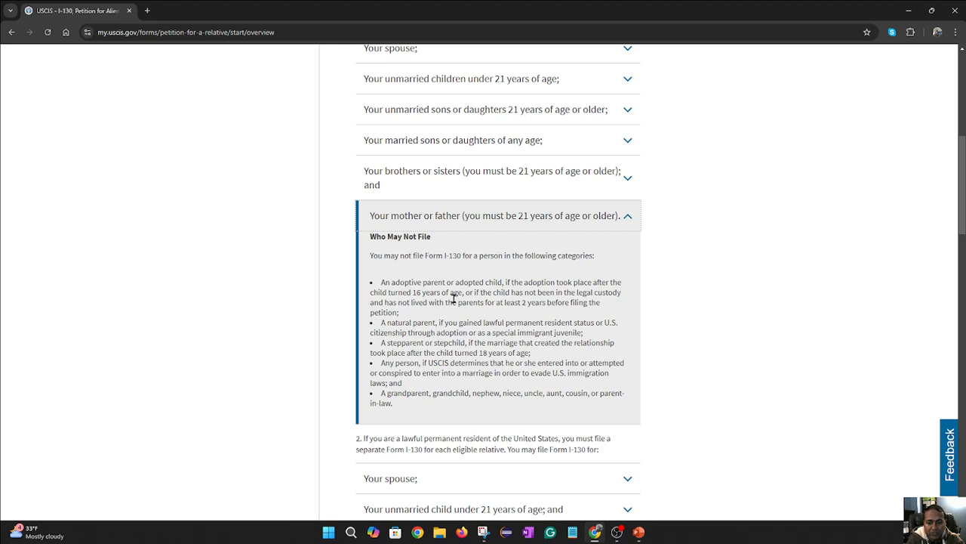
{"action": "scroll", "coordinate": [457, 294], "scroll_direction": "down", "scroll_amount": 6}
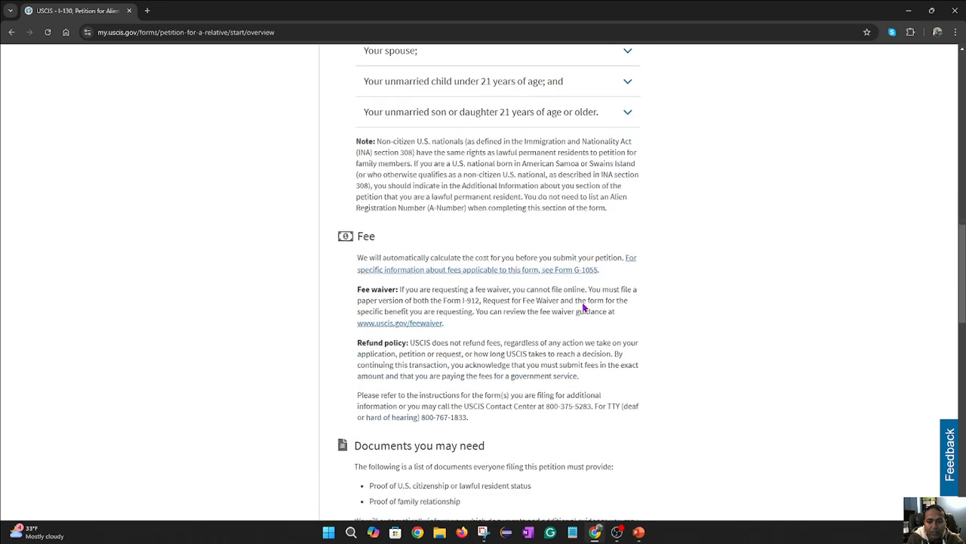
- Highlight the Fee heading and the citizenship and family-relationship proofs under Documents you may need
{"action": "scroll", "coordinate": [583, 307], "scroll_direction": "down", "scroll_amount": 1}
{"action": "scroll", "coordinate": [582, 307], "scroll_direction": "up", "scroll_amount": 2}
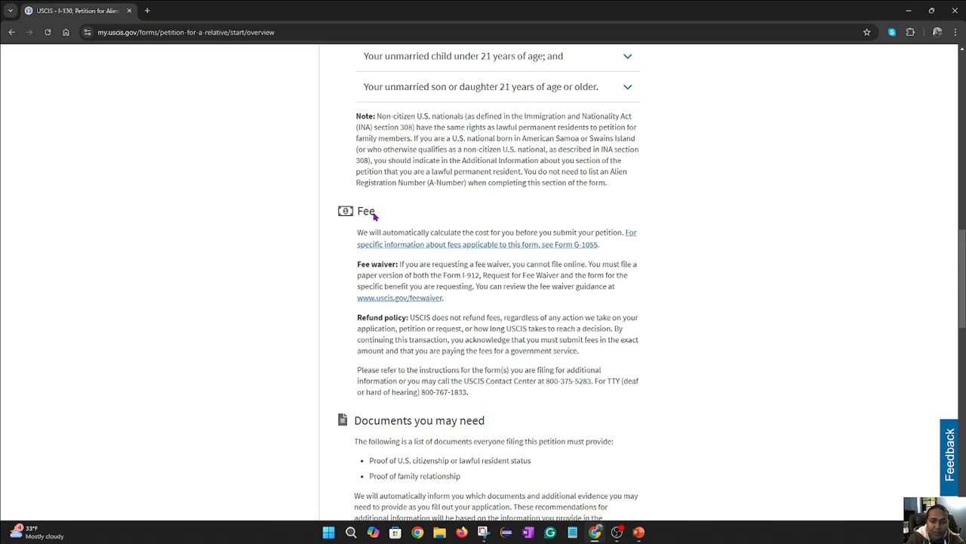
{"action": "left_click_drag", "start_coordinate": [374, 214], "coordinate": [324, 213]}
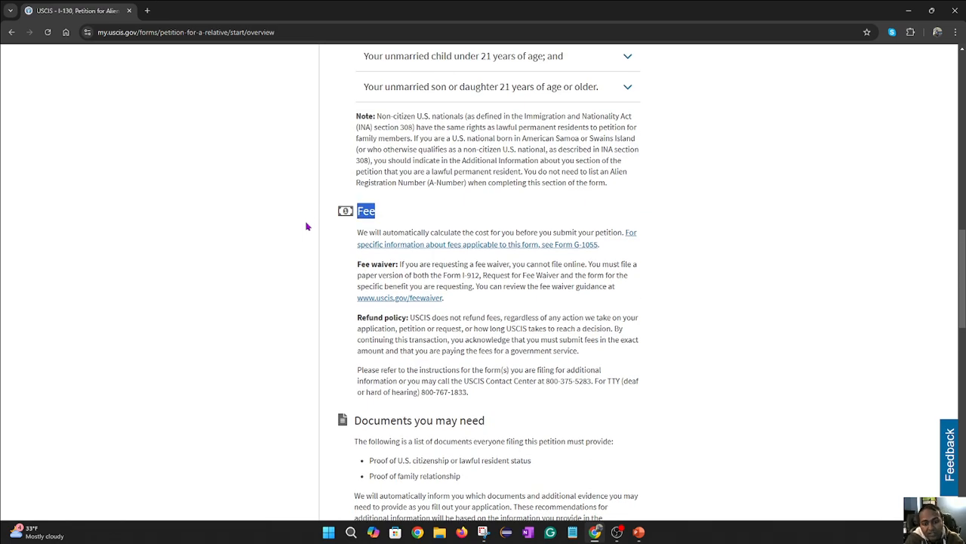
{"action": "scroll", "coordinate": [306, 226], "scroll_direction": "down", "scroll_amount": 2}
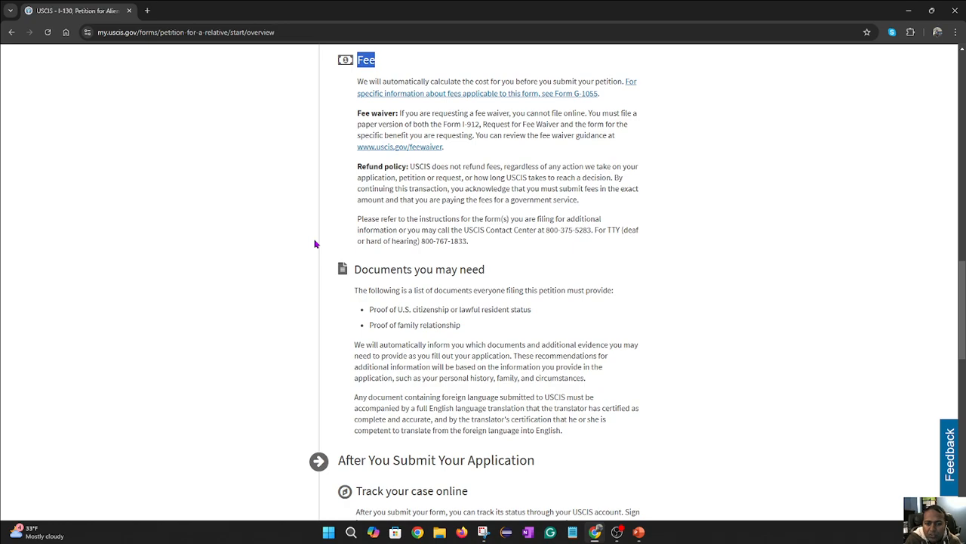
{"action": "left_click_drag", "start_coordinate": [492, 271], "coordinate": [348, 271]}
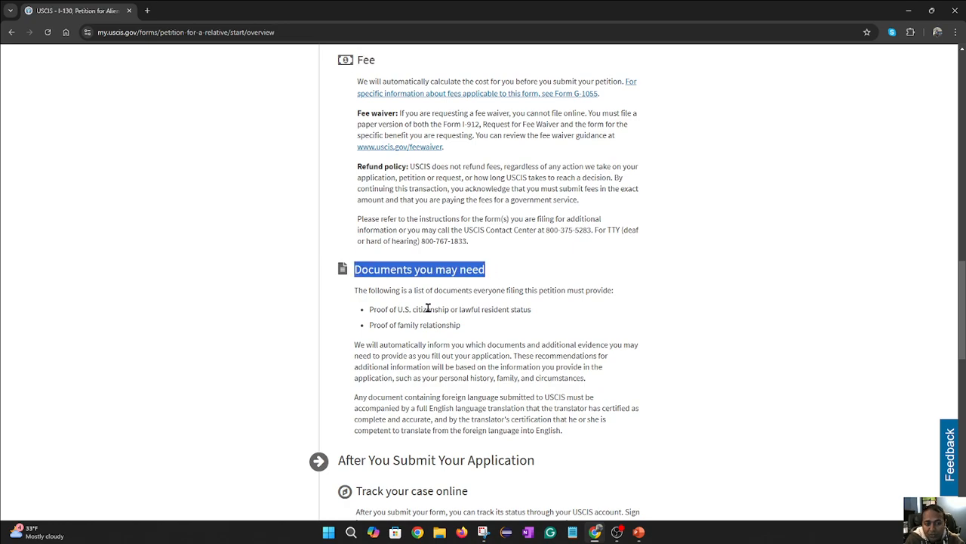
{"action": "left_click_drag", "start_coordinate": [535, 316], "coordinate": [358, 313]}
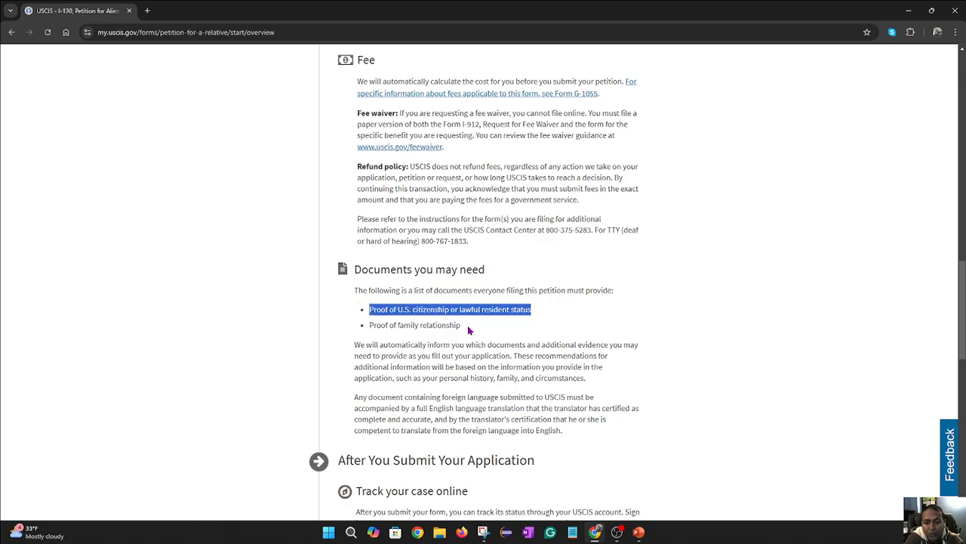
{"action": "left_click_drag", "start_coordinate": [468, 329], "coordinate": [368, 322]}
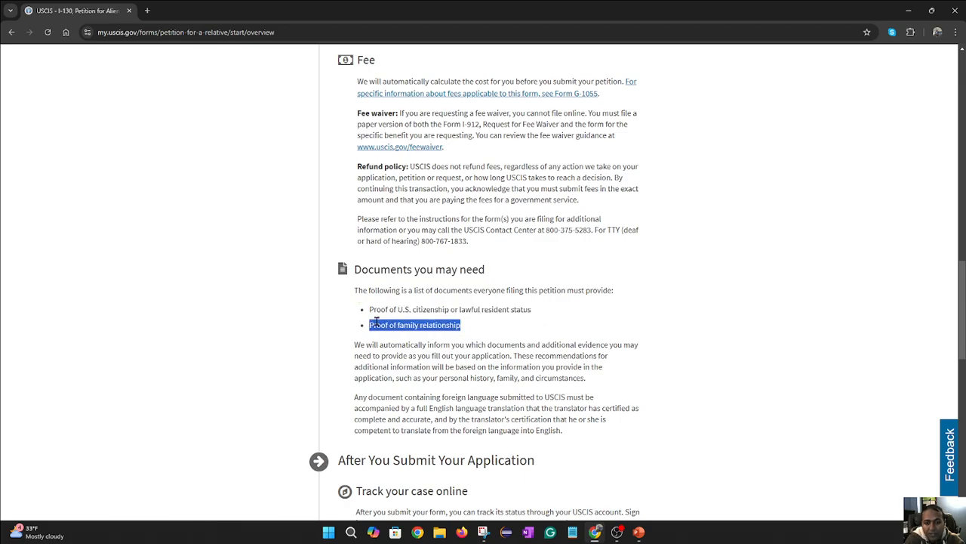
{"action": "left_click_drag", "start_coordinate": [532, 309], "coordinate": [460, 310]}
- Highlight the Track your case online and Respond to requests headings, then continue
{"action": "scroll", "coordinate": [462, 311], "scroll_direction": "down", "scroll_amount": 3}
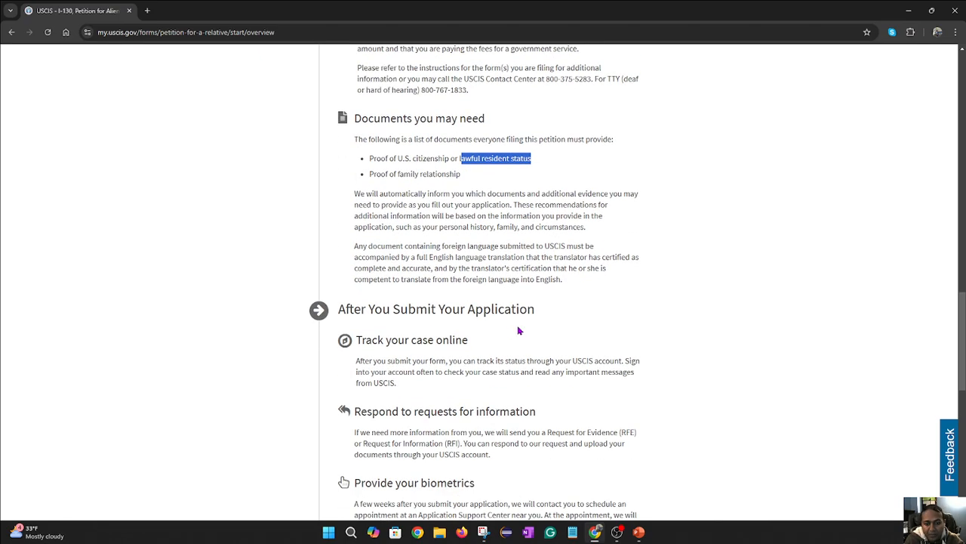
{"action": "scroll", "coordinate": [383, 345], "scroll_direction": "down", "scroll_amount": 1}
{"action": "scroll", "coordinate": [383, 344], "scroll_direction": "down", "scroll_amount": 1}
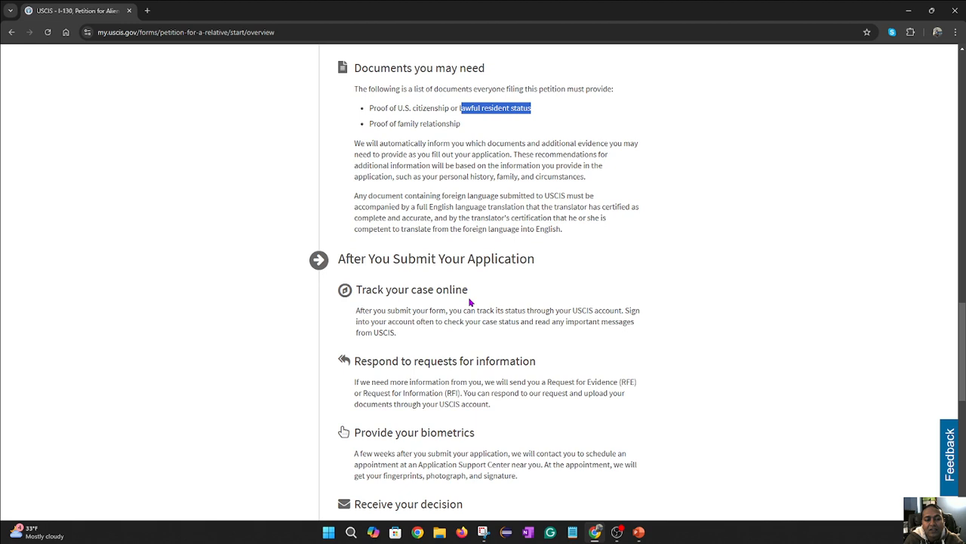
{"action": "left_click_drag", "start_coordinate": [470, 300], "coordinate": [344, 289]}
{"action": "scroll", "coordinate": [398, 280], "scroll_direction": "down", "scroll_amount": 1}
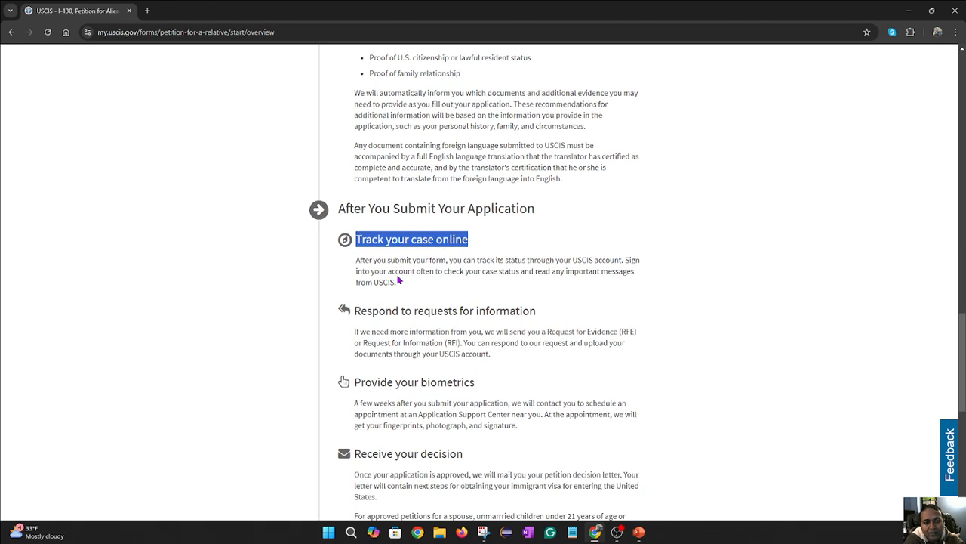
{"action": "left_click", "coordinate": [576, 236]}
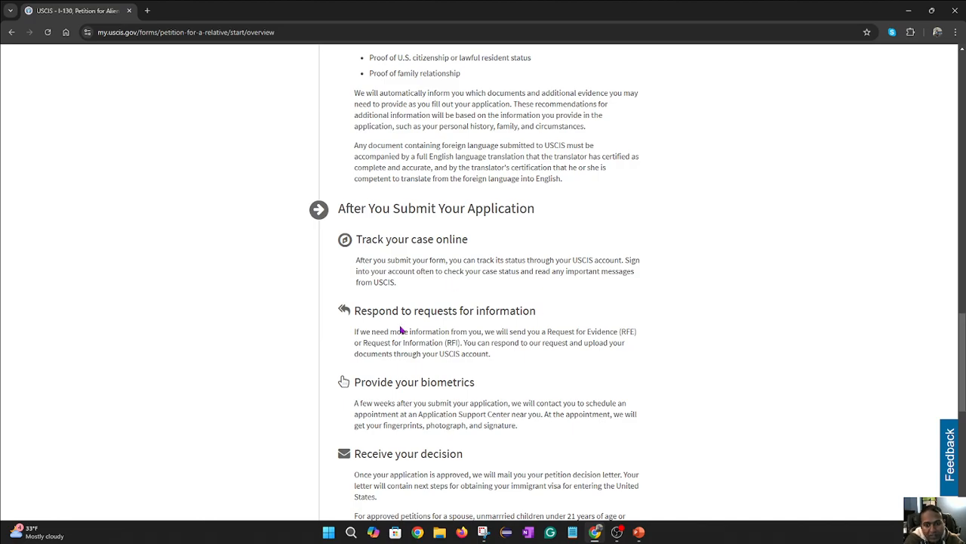
{"action": "left_click_drag", "start_coordinate": [546, 317], "coordinate": [340, 315]}
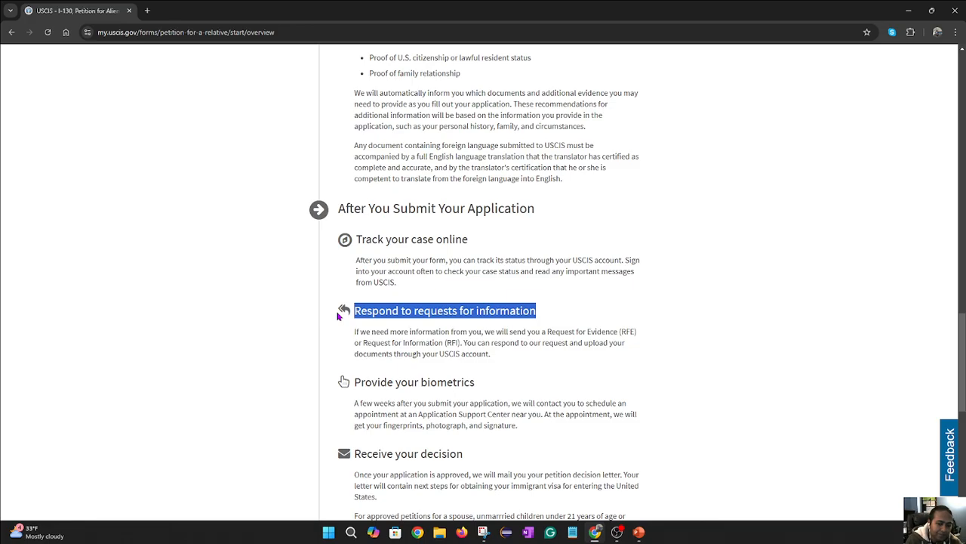
{"action": "scroll", "coordinate": [505, 287], "scroll_direction": "down", "scroll_amount": 2}
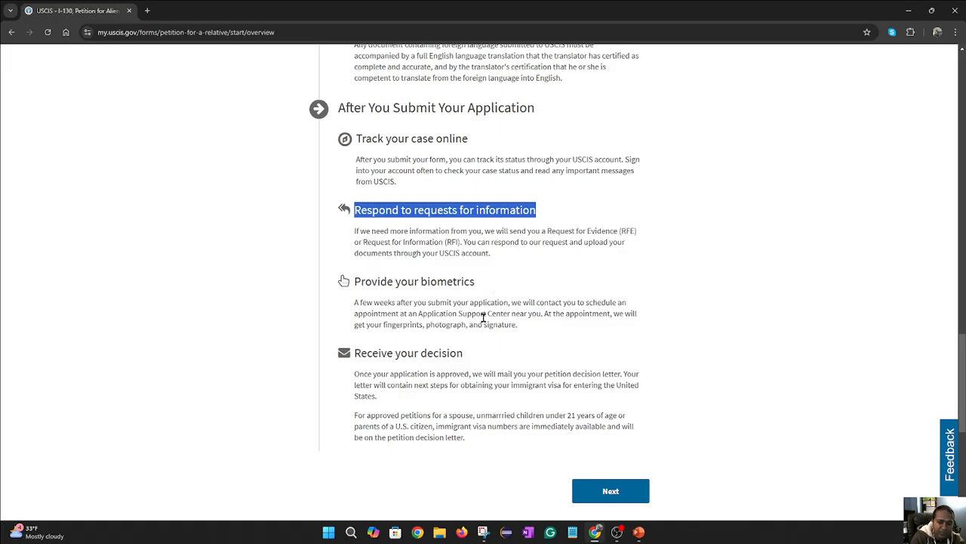
{"action": "left_click", "coordinate": [466, 355]}
{"action": "scroll", "coordinate": [468, 352], "scroll_direction": "down", "scroll_amount": 2}
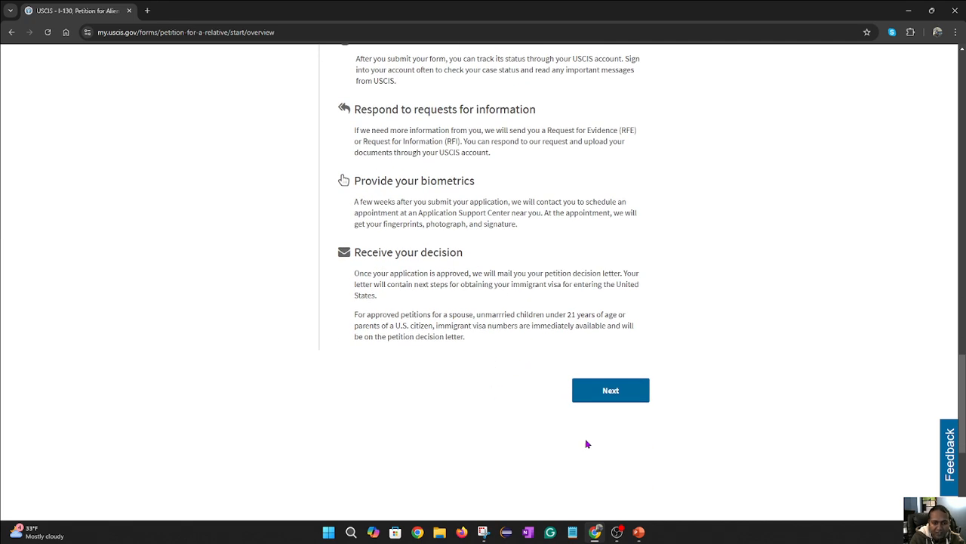
{"action": "left_click", "coordinate": [626, 399]}
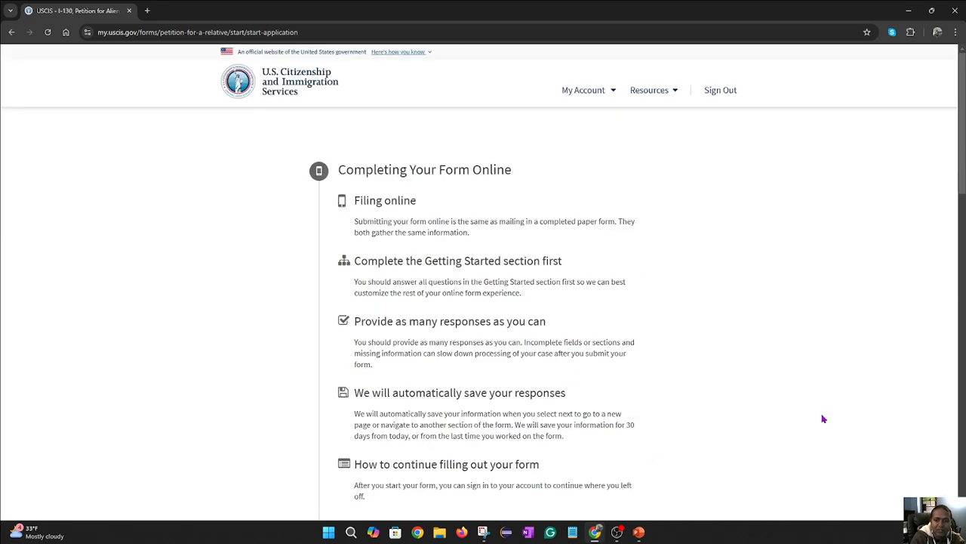
- Scroll past the online-filing instructions and privacy notice and begin the I-130 form
{"action": "scroll", "coordinate": [758, 391], "scroll_direction": "down", "scroll_amount": 2}
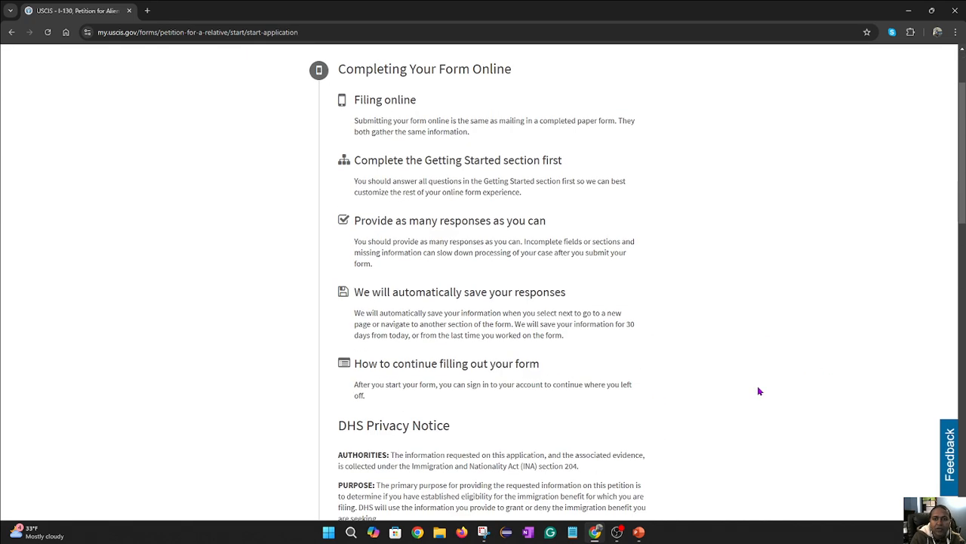
{"action": "scroll", "coordinate": [759, 391], "scroll_direction": "down", "scroll_amount": 2}
{"action": "scroll", "coordinate": [761, 390], "scroll_direction": "up", "scroll_amount": 1}
{"action": "scroll", "coordinate": [761, 391], "scroll_direction": "down", "scroll_amount": 1}
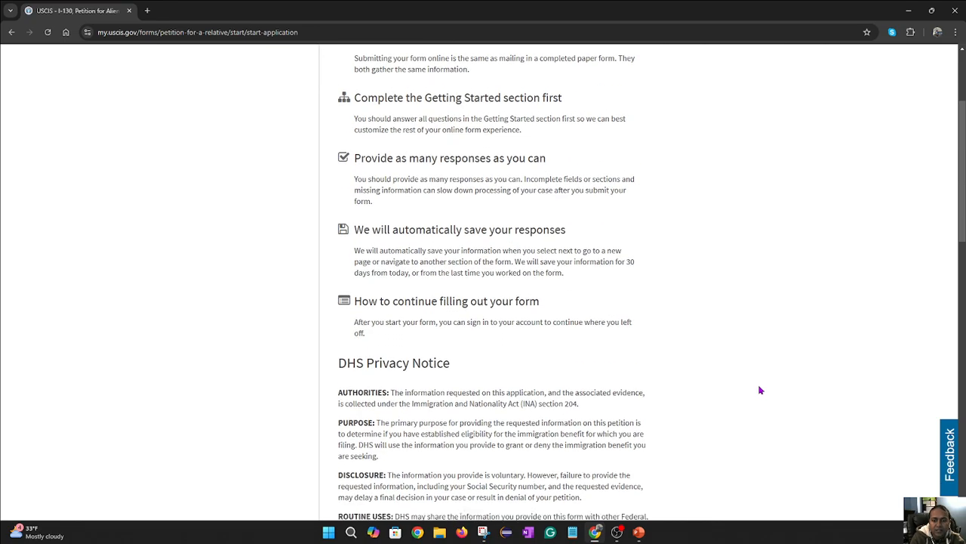
{"action": "scroll", "coordinate": [487, 328], "scroll_direction": "down", "scroll_amount": 1}
{"action": "scroll", "coordinate": [491, 332], "scroll_direction": "down", "scroll_amount": 10}
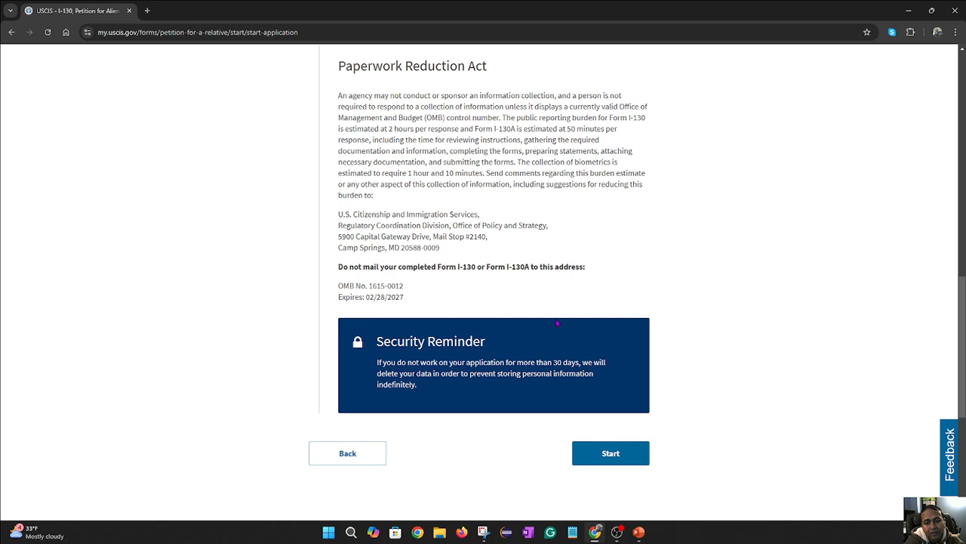
{"action": "left_click", "coordinate": [621, 460]}
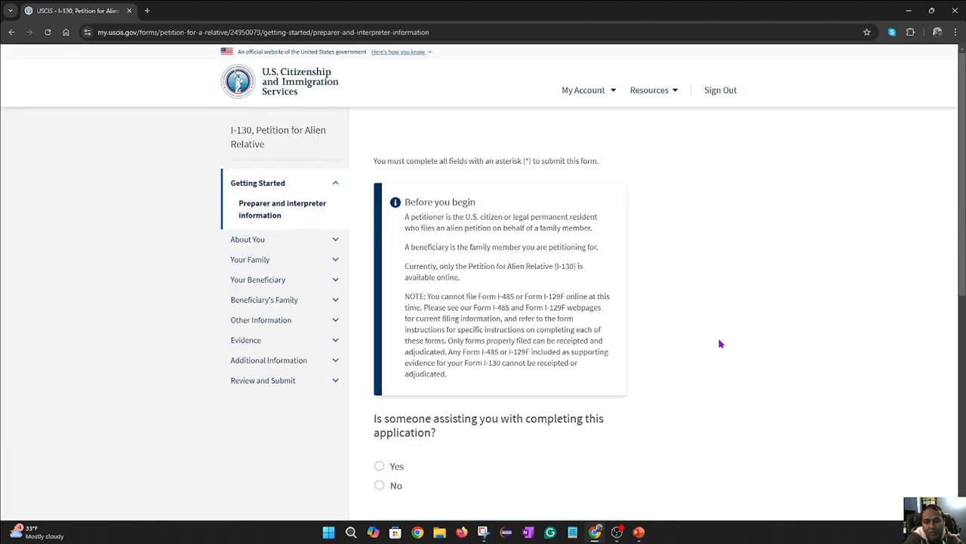
- Answer No to 'Is someone assisting you with completing this application?' and continue
{"action": "scroll", "coordinate": [720, 341], "scroll_direction": "down", "scroll_amount": 2}
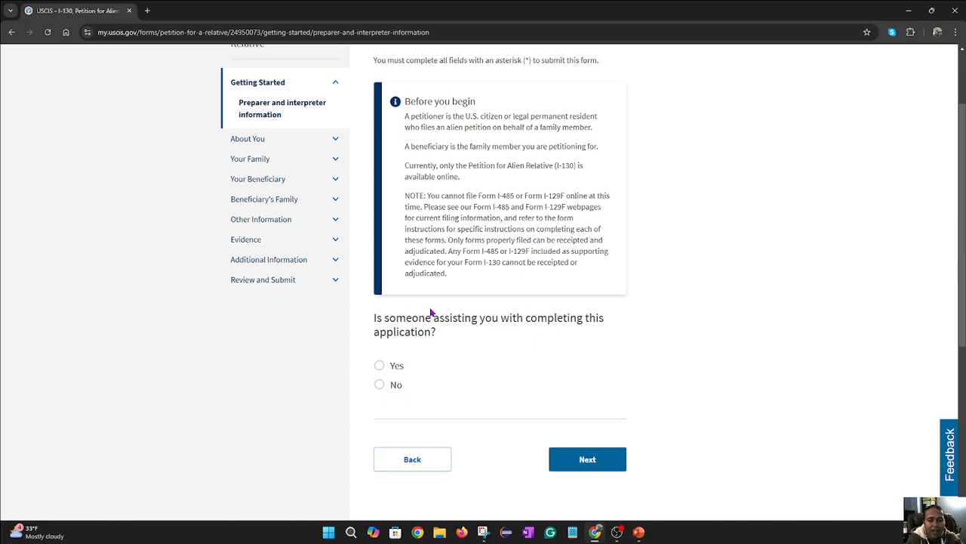
{"action": "left_click", "coordinate": [379, 385]}
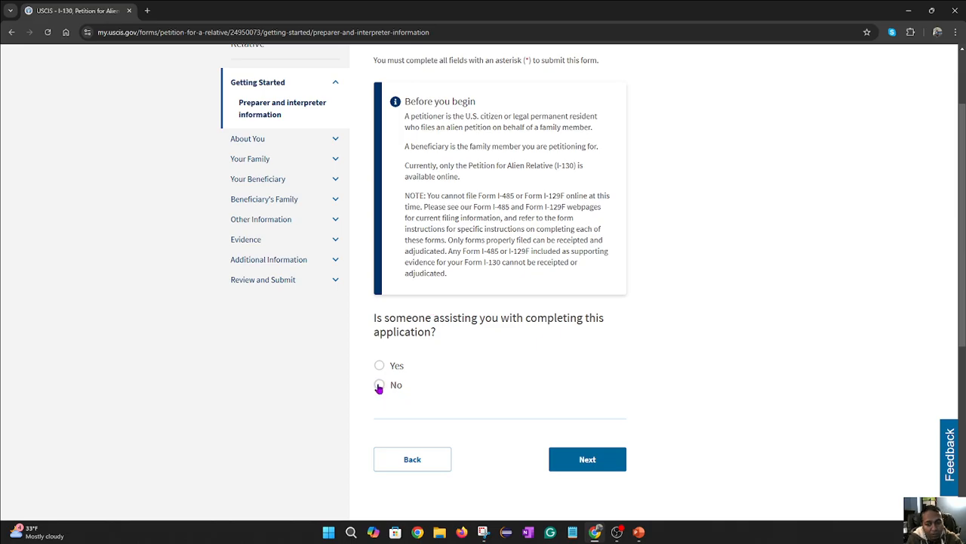
{"action": "left_click", "coordinate": [602, 455]}
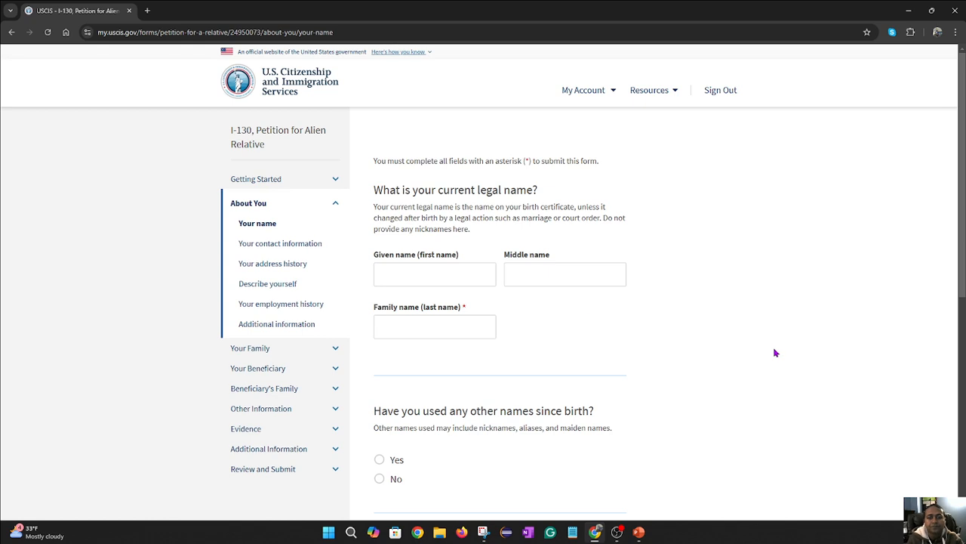
- Enter the petitioner's given name and family name in the legal name fields
{"action": "scroll", "coordinate": [240, 185], "scroll_direction": "down", "scroll_amount": 1}
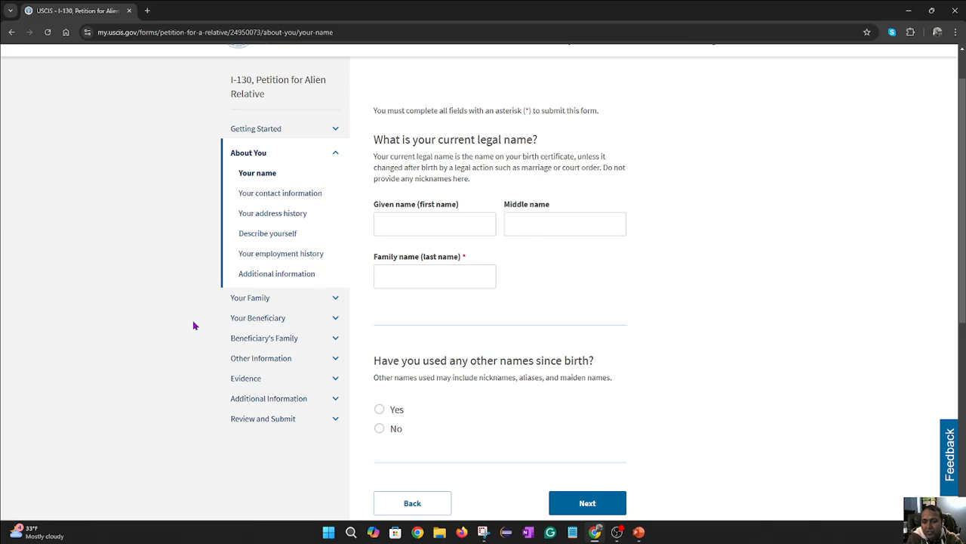
{"action": "scroll", "coordinate": [423, 323], "scroll_direction": "up", "scroll_amount": 1}
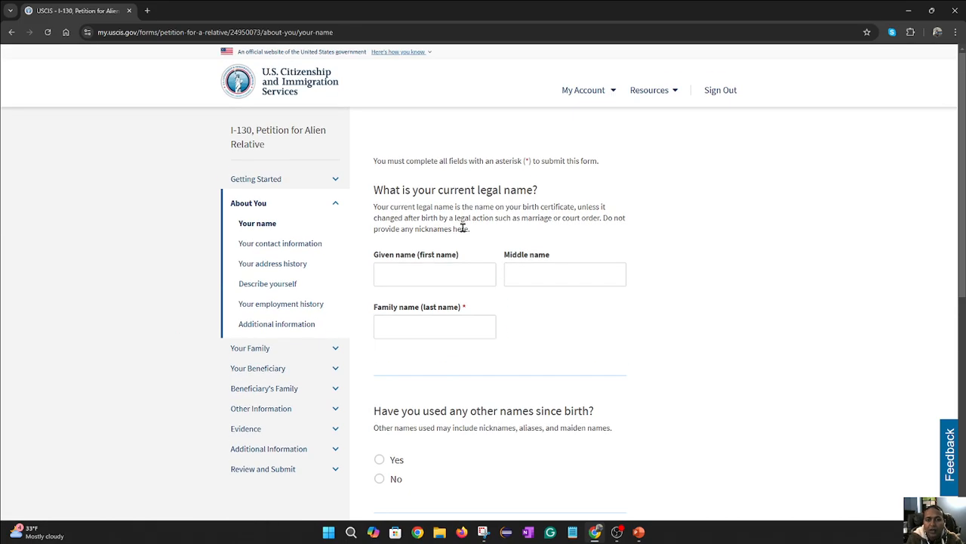
{"action": "left_click", "coordinate": [446, 273]}
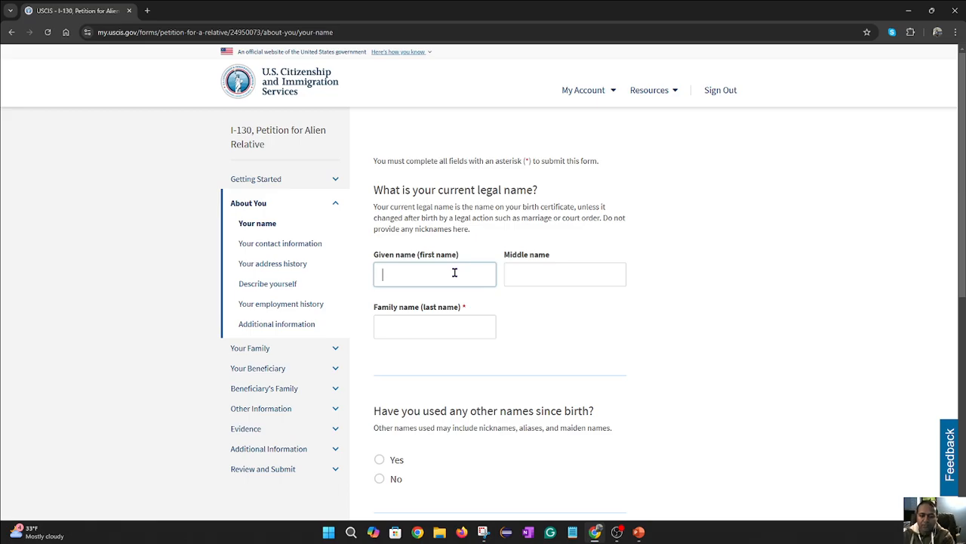
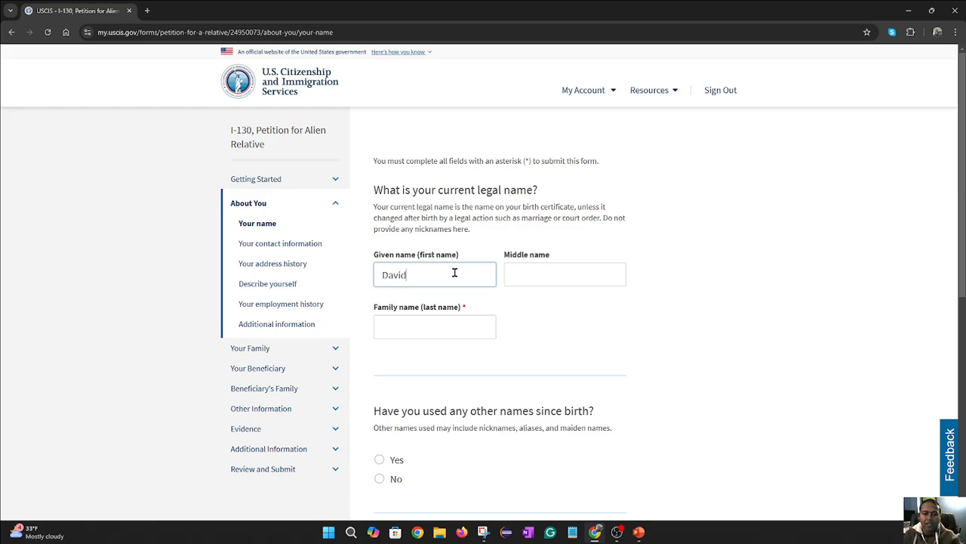
{"action": "left_click", "coordinate": [548, 266]}
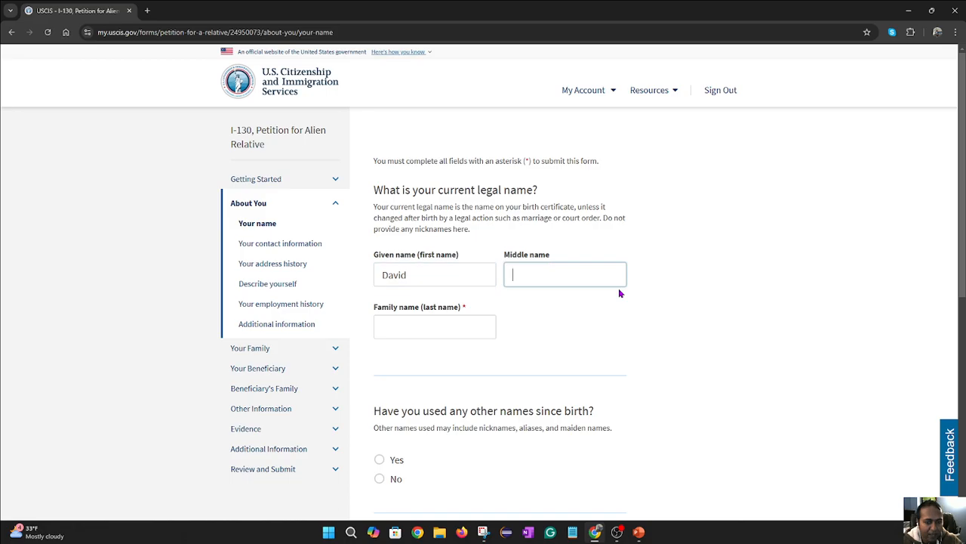
{"action": "left_click", "coordinate": [457, 323]}
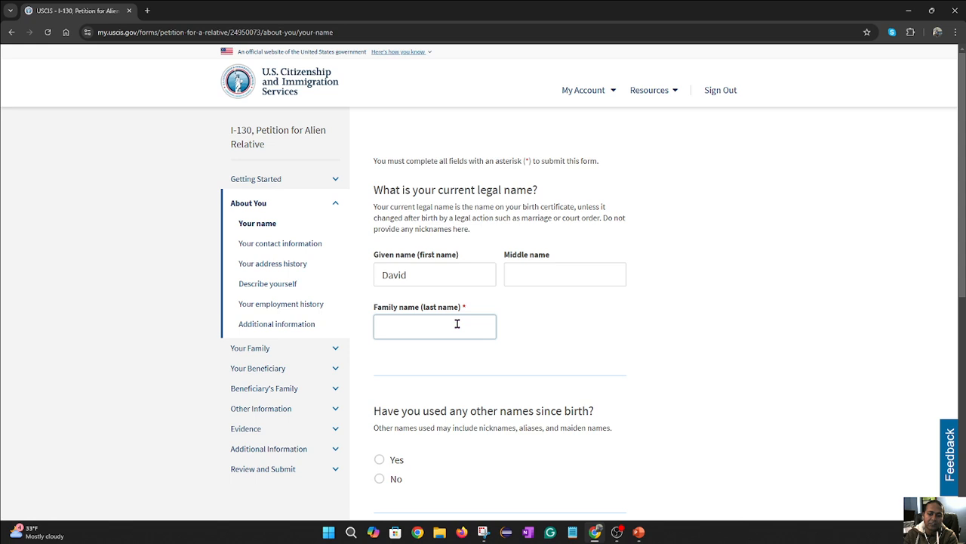
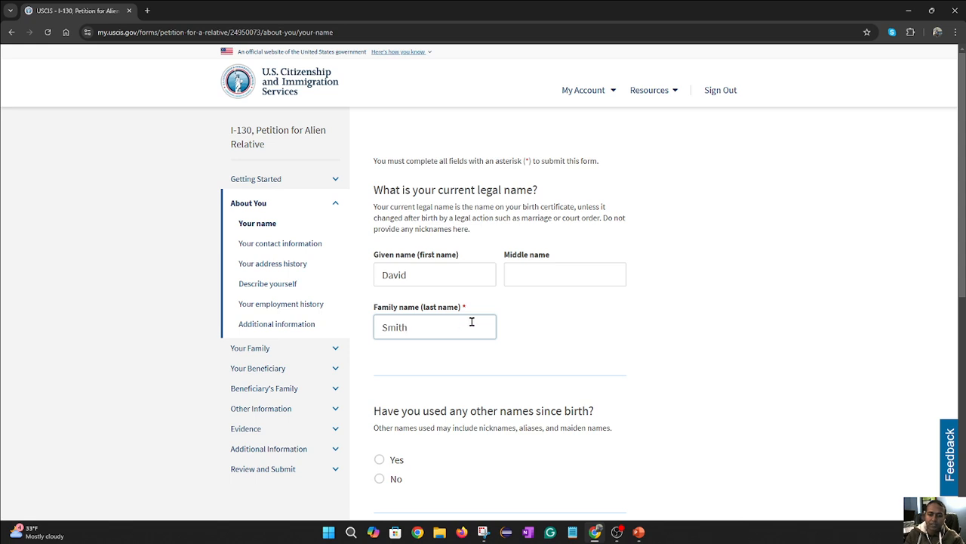
- Answer No to other names used, zoom the page to 90%, and continue
{"action": "scroll", "coordinate": [483, 302], "scroll_direction": "down", "scroll_amount": 1}
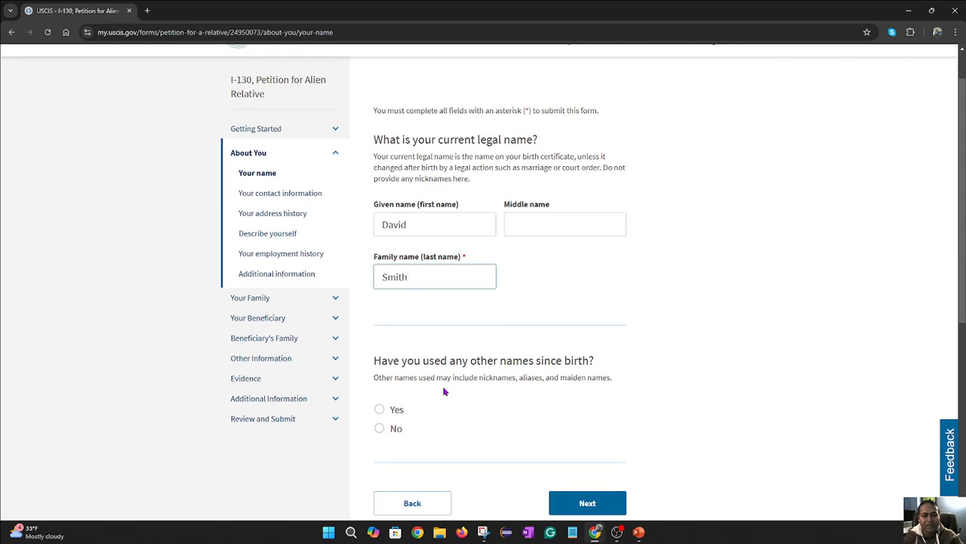
{"action": "scroll", "coordinate": [576, 371], "scroll_direction": "down", "scroll_amount": 2}
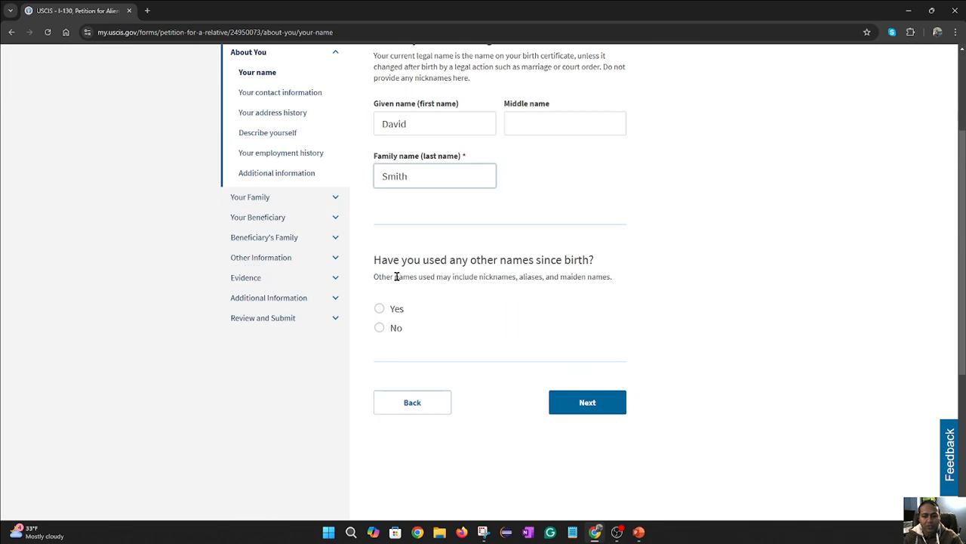
{"action": "left_click", "coordinate": [379, 316]}
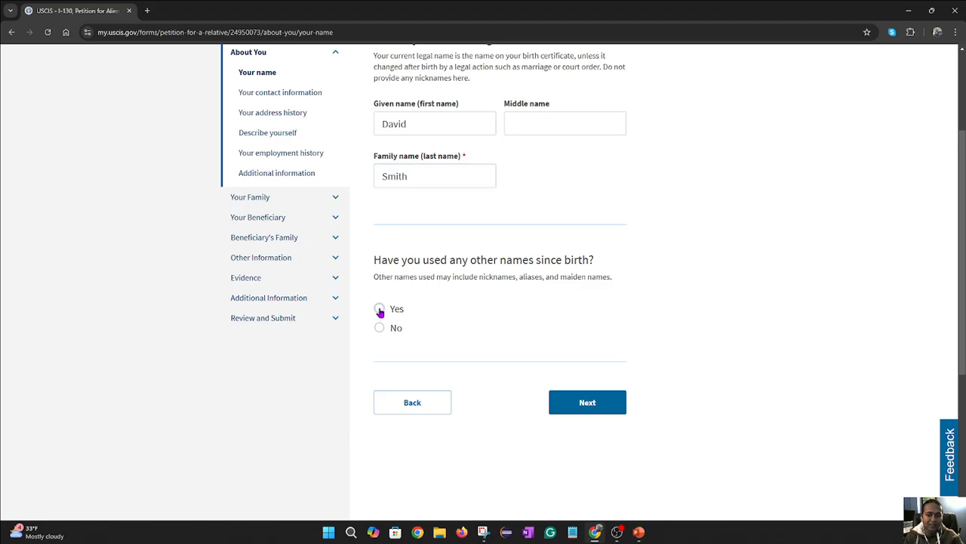
{"action": "scroll", "coordinate": [458, 335], "scroll_direction": "down", "scroll_amount": 2}
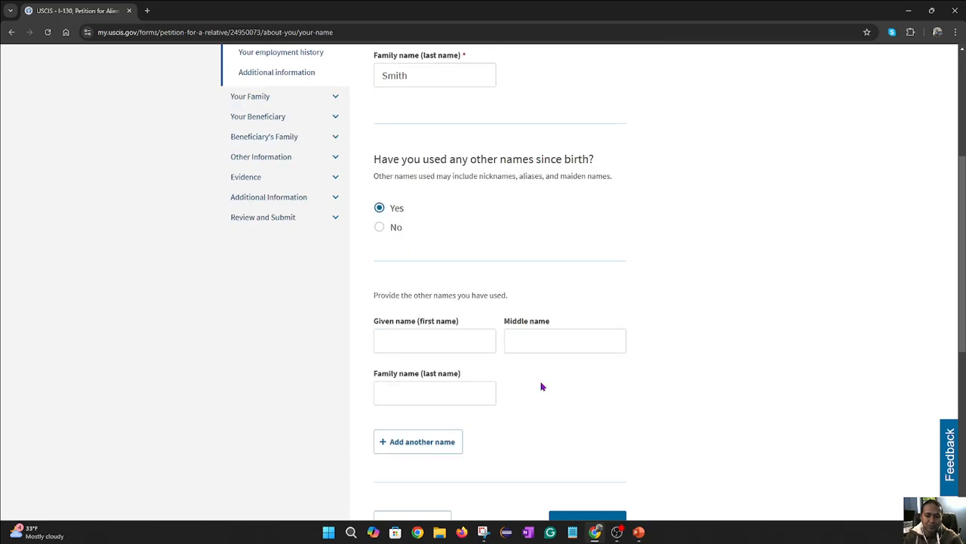
{"action": "left_click", "coordinate": [380, 229]}
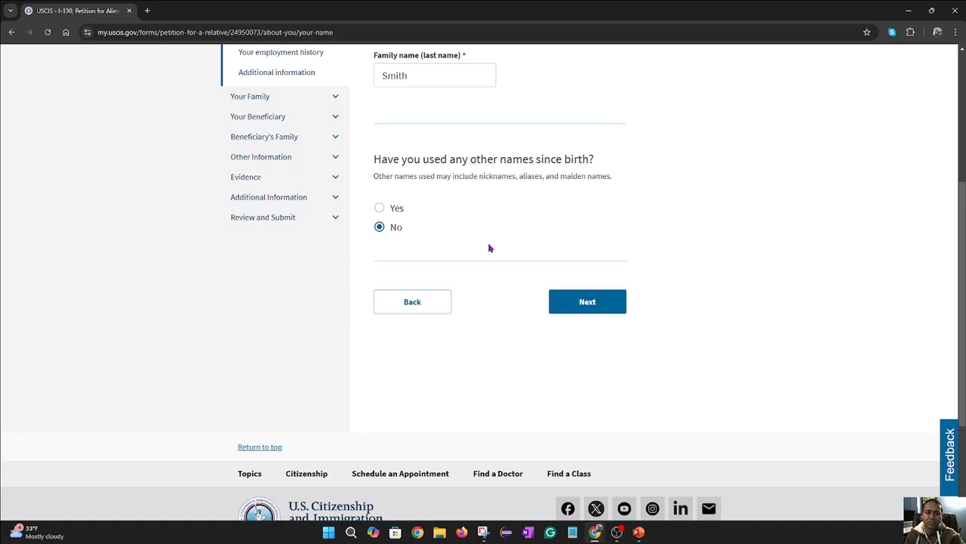
{"action": "scroll", "coordinate": [660, 302], "scroll_direction": "up", "scroll_amount": 2}
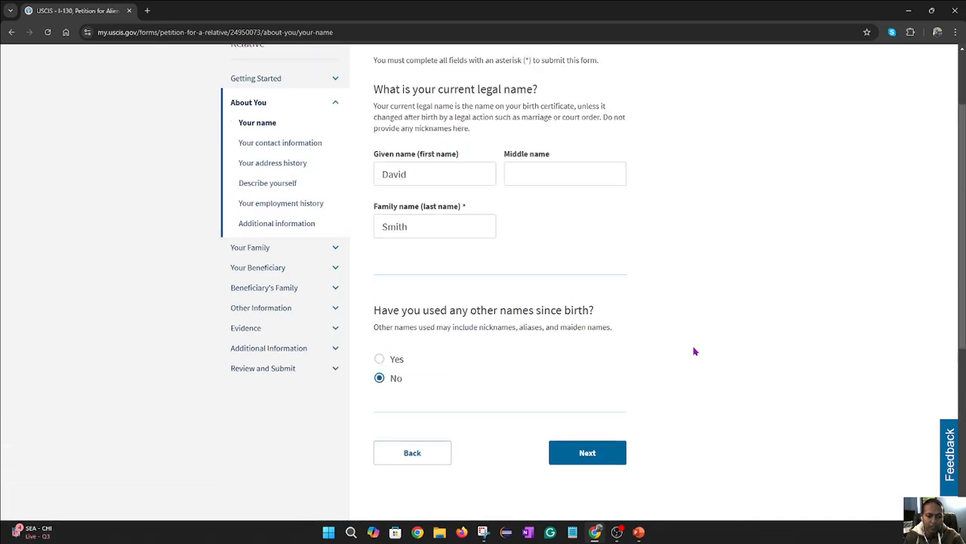
{"action": "scroll", "coordinate": [695, 351], "scroll_direction": "up", "scroll_amount": 1}
{"action": "scroll", "coordinate": [706, 365], "scroll_direction": "down", "scroll_amount": 1}
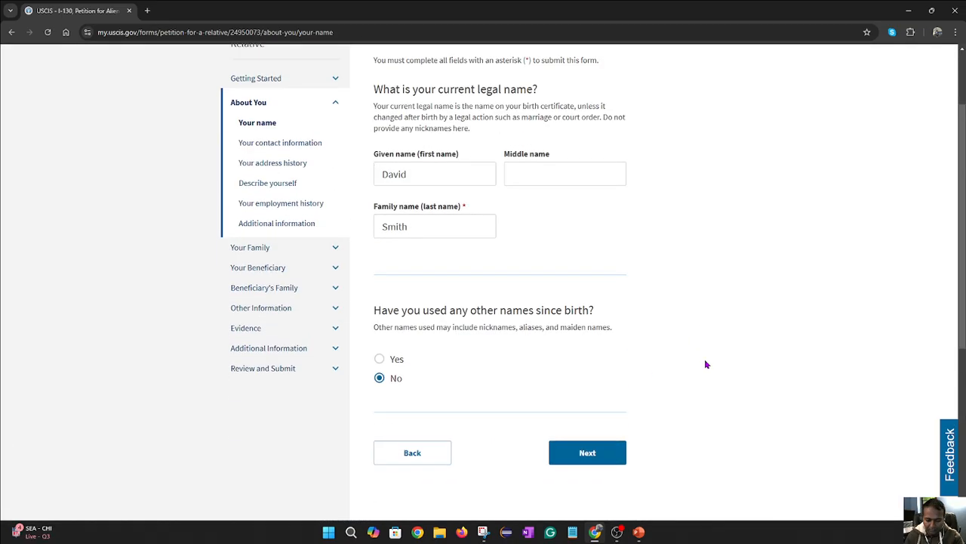
{"action": "key", "text": "ctrl+minus"}
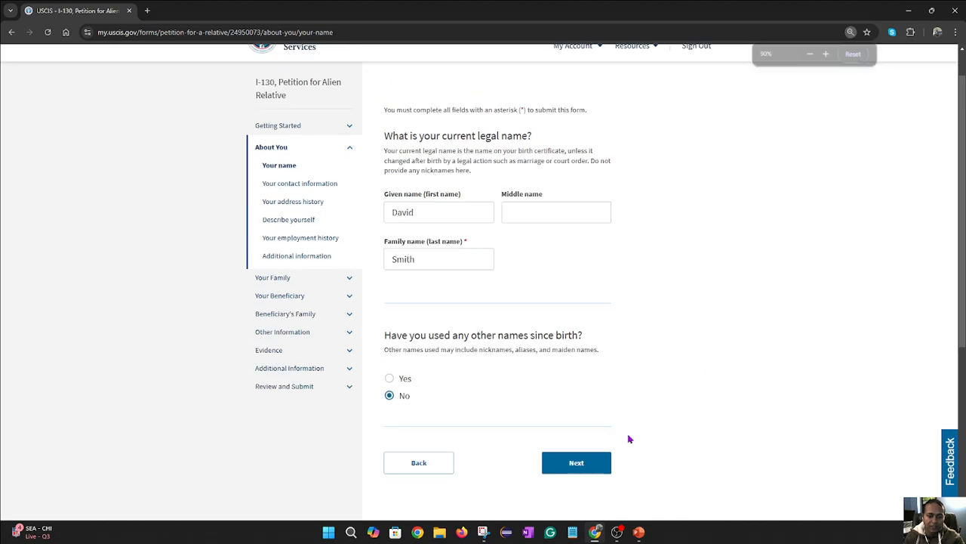
{"action": "left_click", "coordinate": [602, 462]}
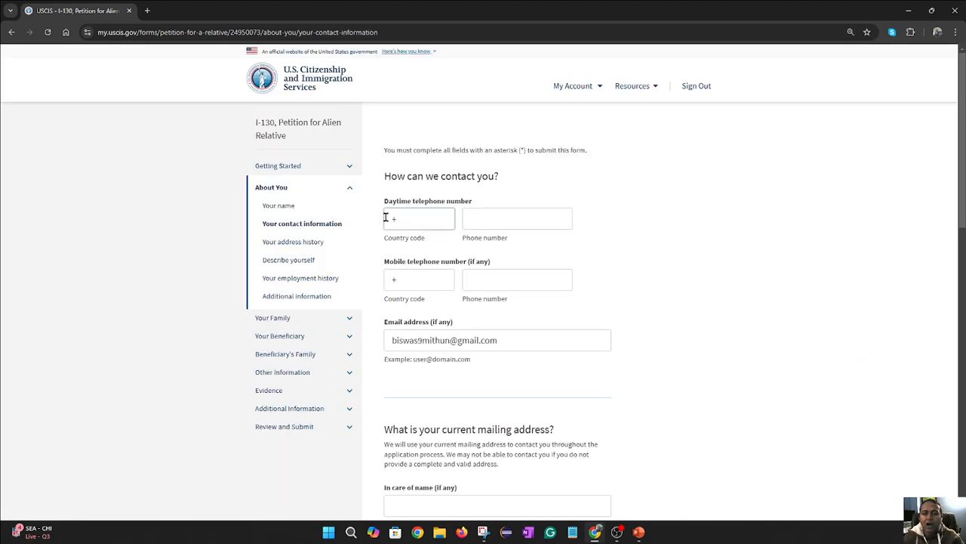
- Enter the daytime phone number, copy it into the mobile number, and clear the email address
{"action": "left_click", "coordinate": [505, 219]}
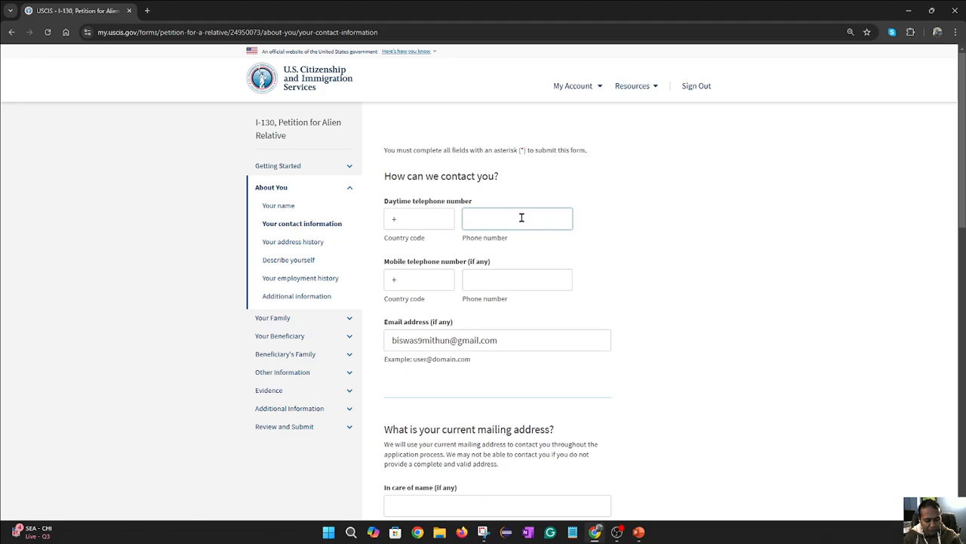
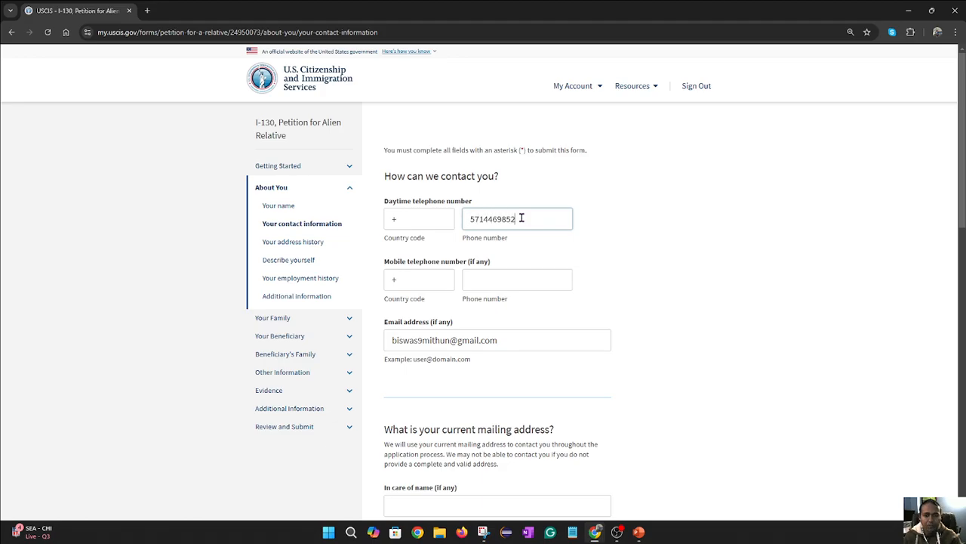
{"action": "key", "text": "Left"}
{"action": "key", "text": "Left"}
{"action": "key", "text": "Left"}
{"action": "key", "text": "Left"}
{"action": "key", "text": "Left"}
{"action": "key", "text": "Left"}
{"action": "key", "text": "Left"}
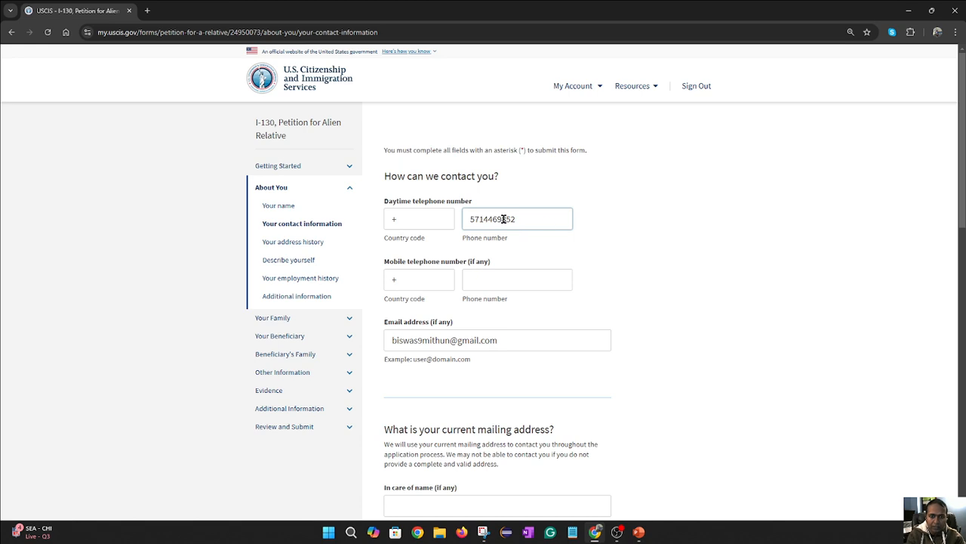
{"action": "left_click", "coordinate": [505, 275]}
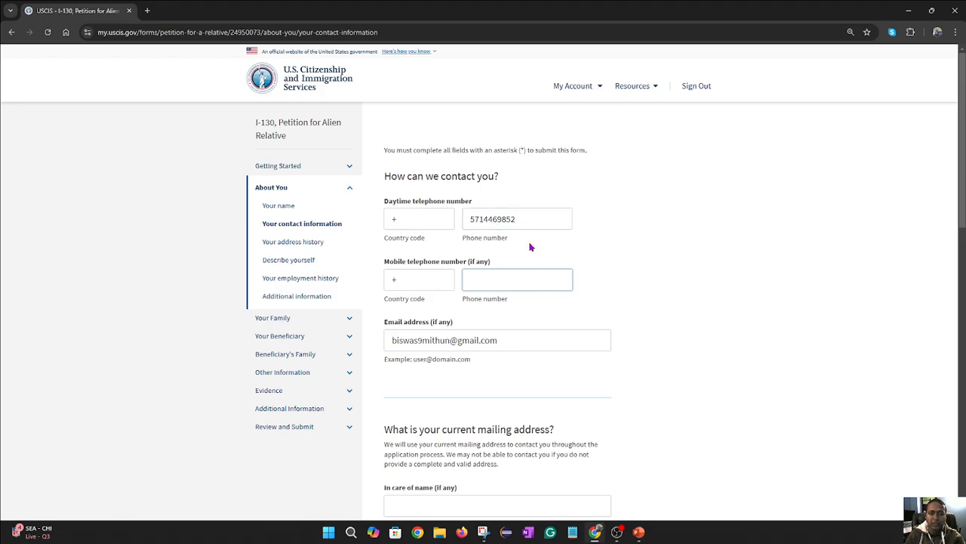
{"action": "left_click_drag", "start_coordinate": [529, 219], "coordinate": [449, 218]}
{"action": "key", "text": "ctrl+c"}
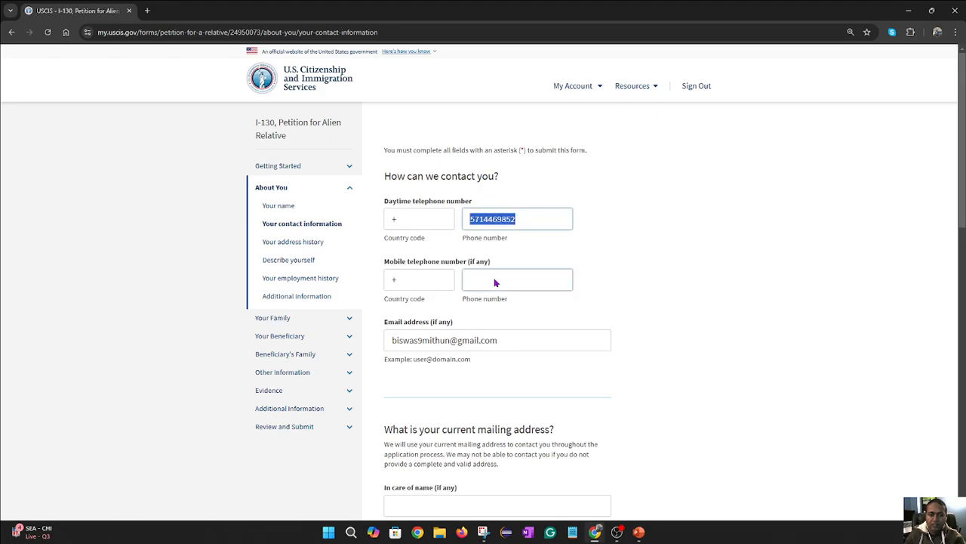
{"action": "left_click", "coordinate": [501, 278]}
{"action": "key", "text": "ctrl+v"}
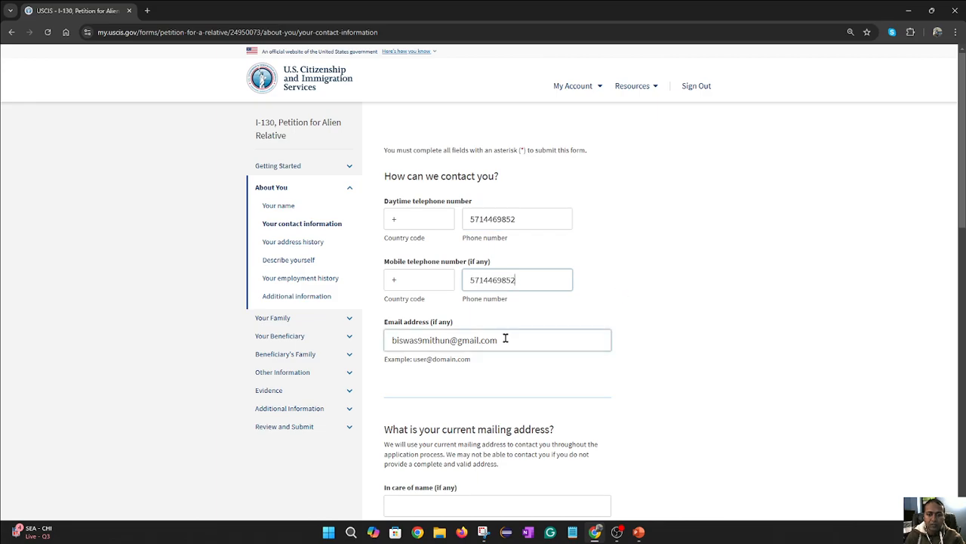
{"action": "left_click_drag", "start_coordinate": [492, 340], "coordinate": [367, 345]}
{"action": "key", "text": "BackSpace"}
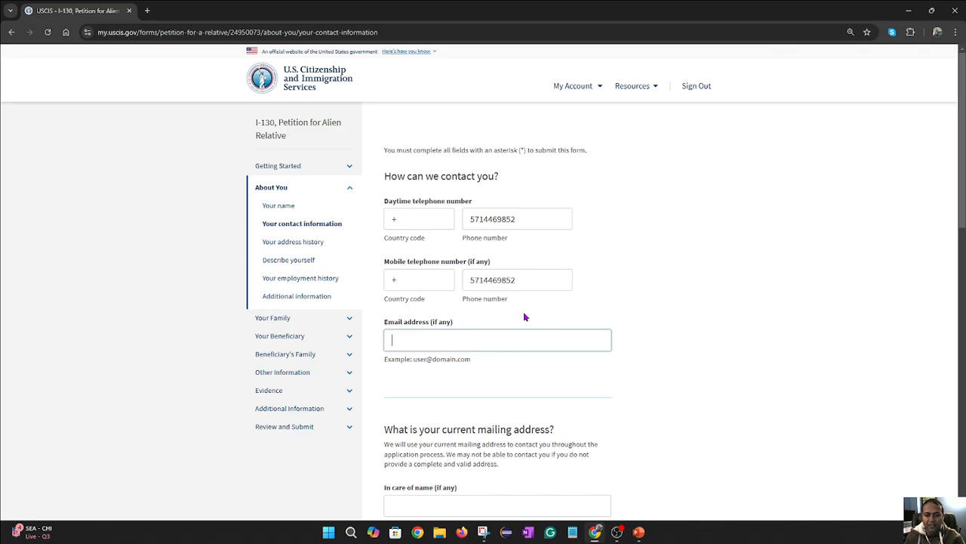
- Fill in the in-care-of name with the street address and set the country to United States
{"action": "scroll", "coordinate": [525, 317], "scroll_direction": "down", "scroll_amount": 1}
{"action": "scroll", "coordinate": [444, 301], "scroll_direction": "down", "scroll_amount": 1}
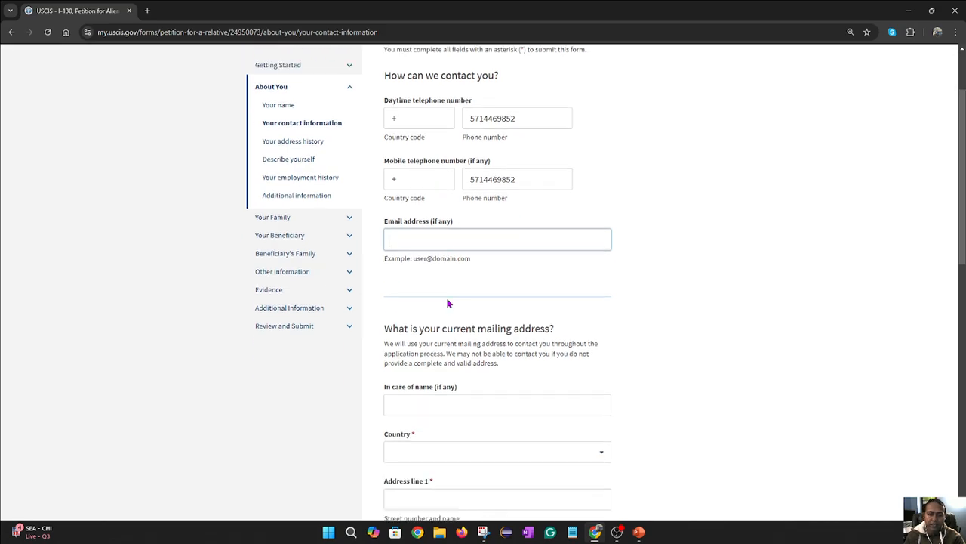
{"action": "scroll", "coordinate": [446, 302], "scroll_direction": "down", "scroll_amount": 1}
{"action": "scroll", "coordinate": [531, 308], "scroll_direction": "down", "scroll_amount": 2}
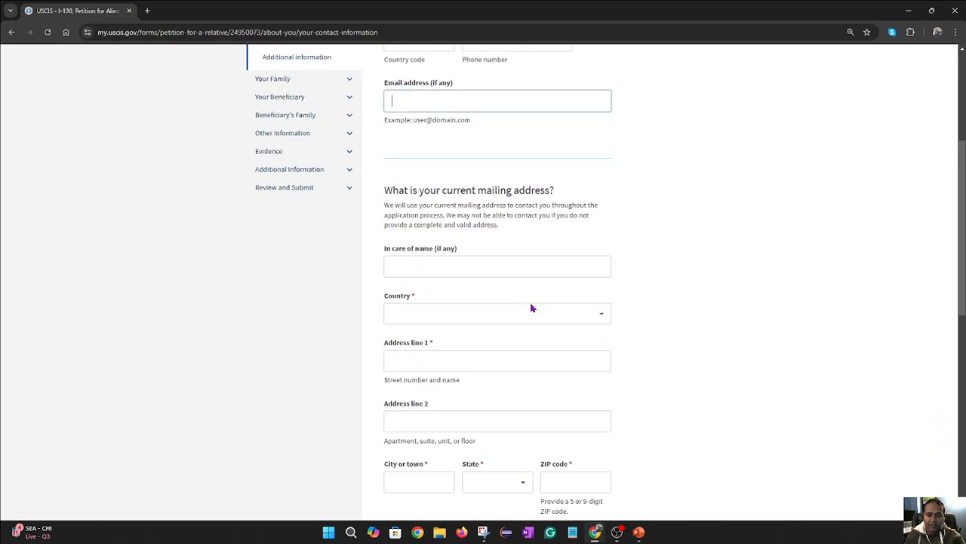
{"action": "left_click", "coordinate": [431, 256]}
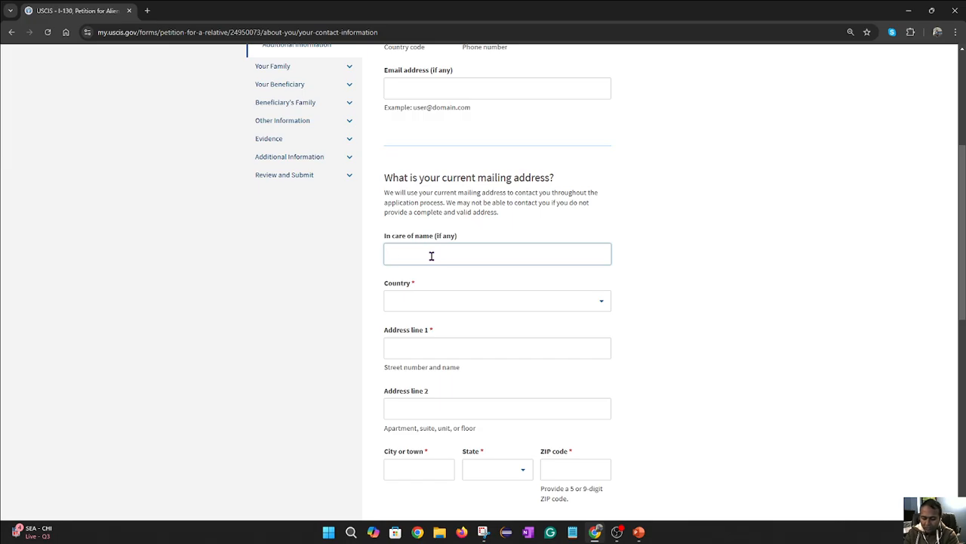
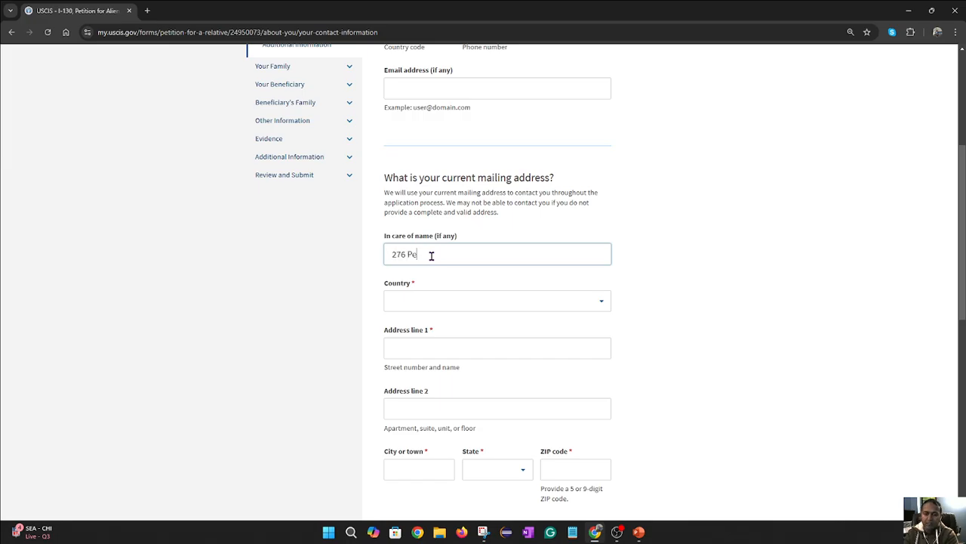
{"action": "left_click", "coordinate": [519, 302]}
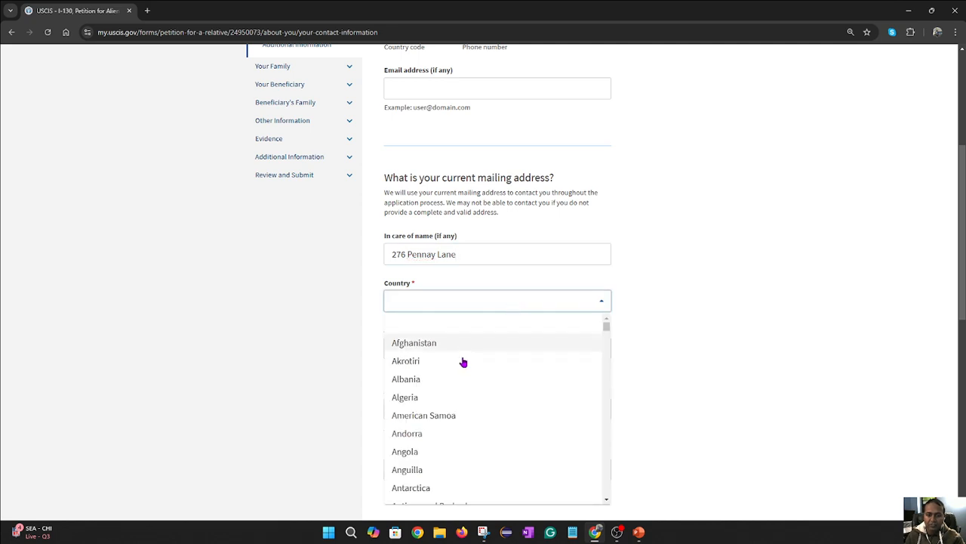
{"action": "scroll", "coordinate": [462, 366], "scroll_direction": "down", "scroll_amount": 1}
{"action": "scroll", "coordinate": [462, 367], "scroll_direction": "down", "scroll_amount": 3}
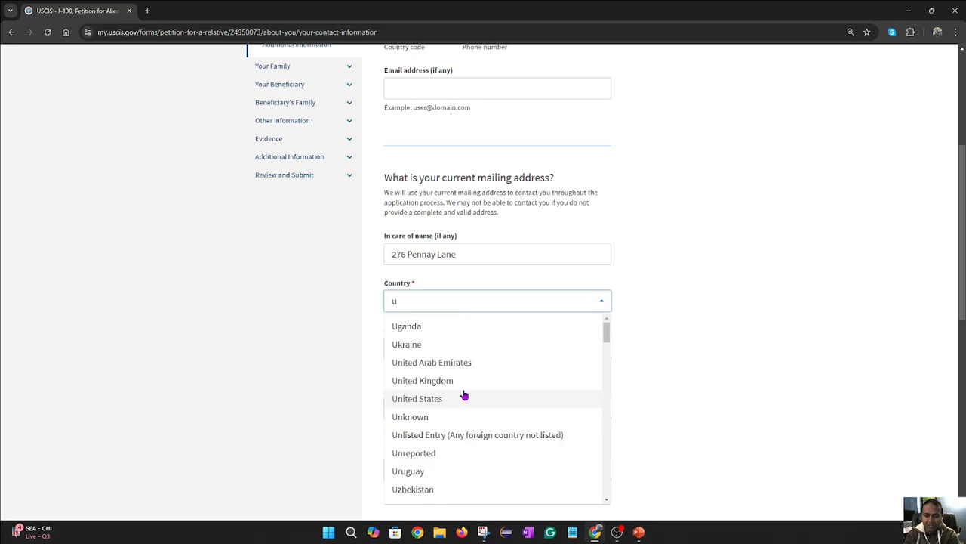
{"action": "left_click", "coordinate": [432, 399]}
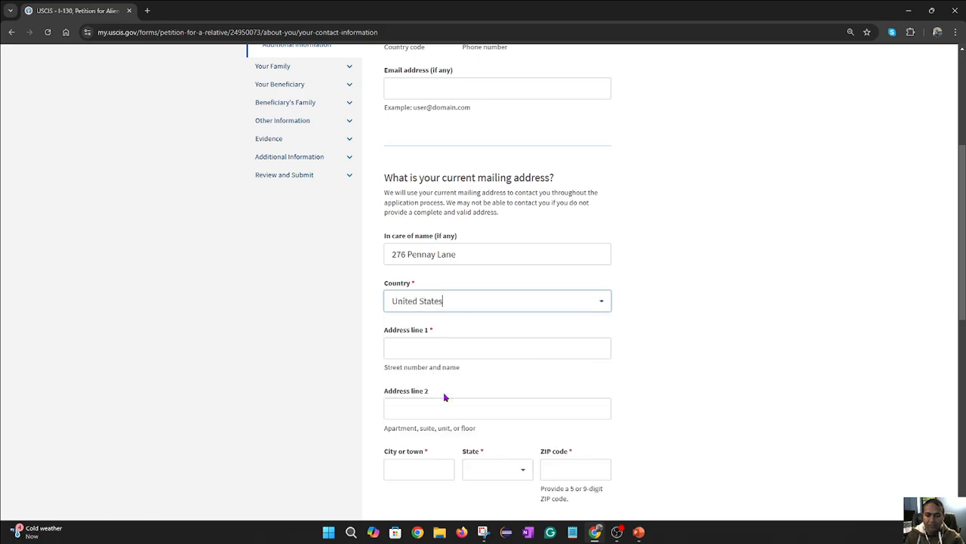
- Enter the street address line, city, state Virginia, and the start of the ZIP code
{"action": "left_click", "coordinate": [486, 348]}
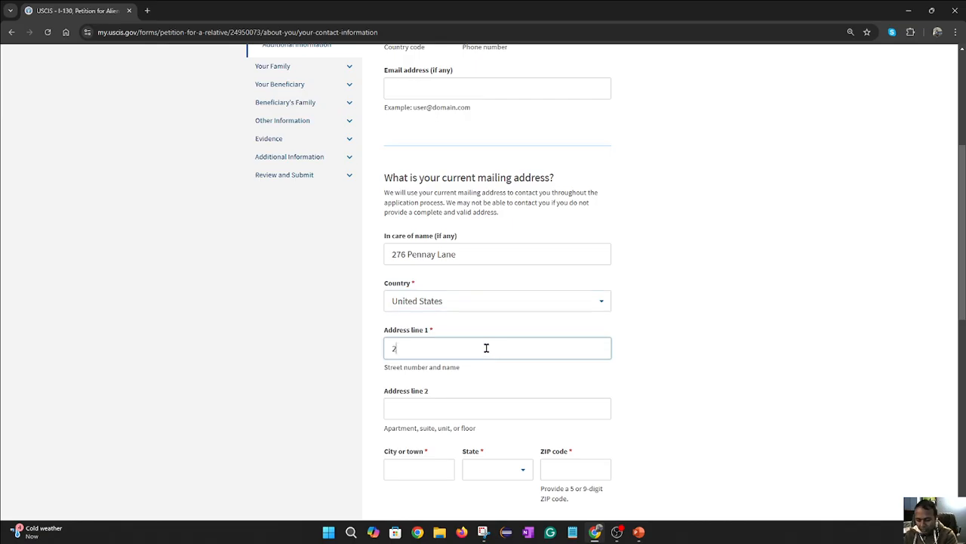
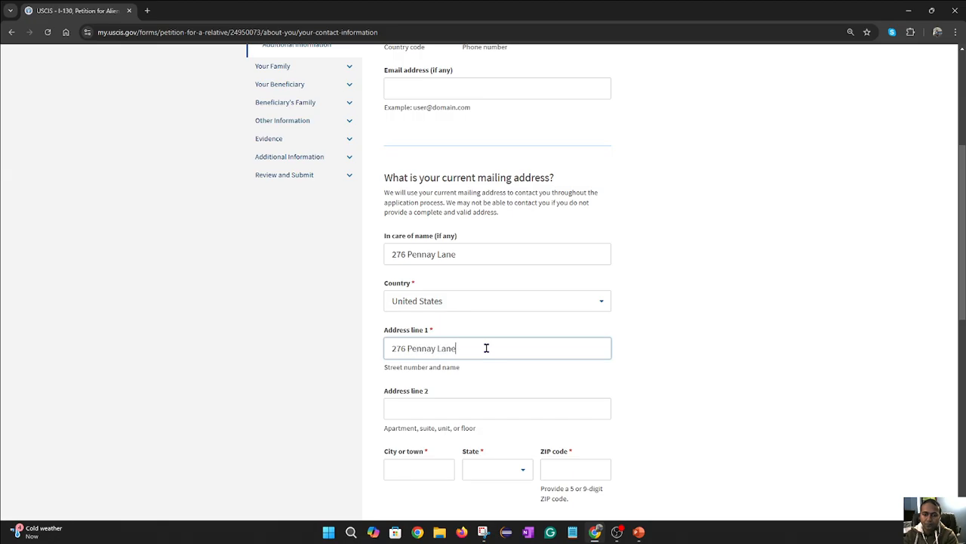
{"action": "scroll", "coordinate": [469, 332], "scroll_direction": "down", "scroll_amount": 2}
{"action": "left_click", "coordinate": [417, 317]}
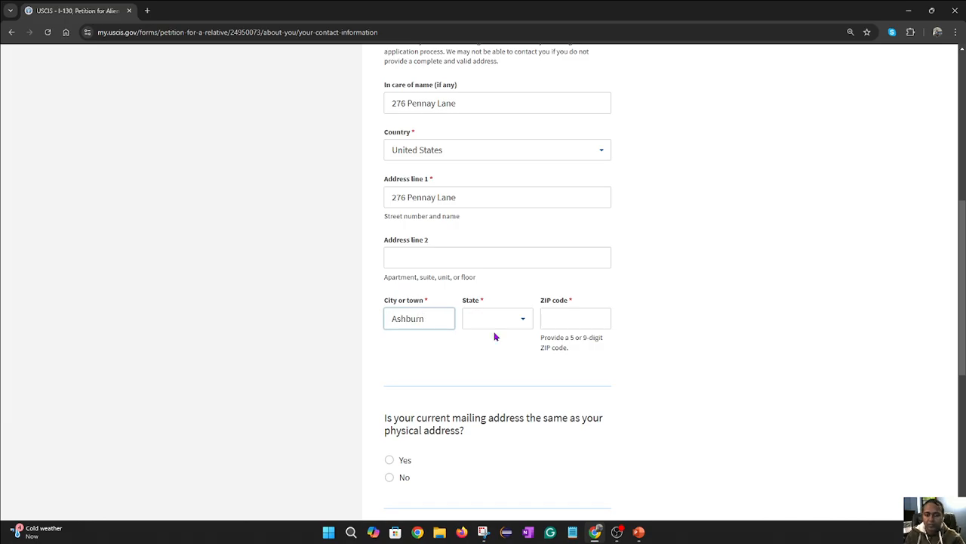
{"action": "left_click", "coordinate": [512, 317]}
{"action": "type", "text": "V"}
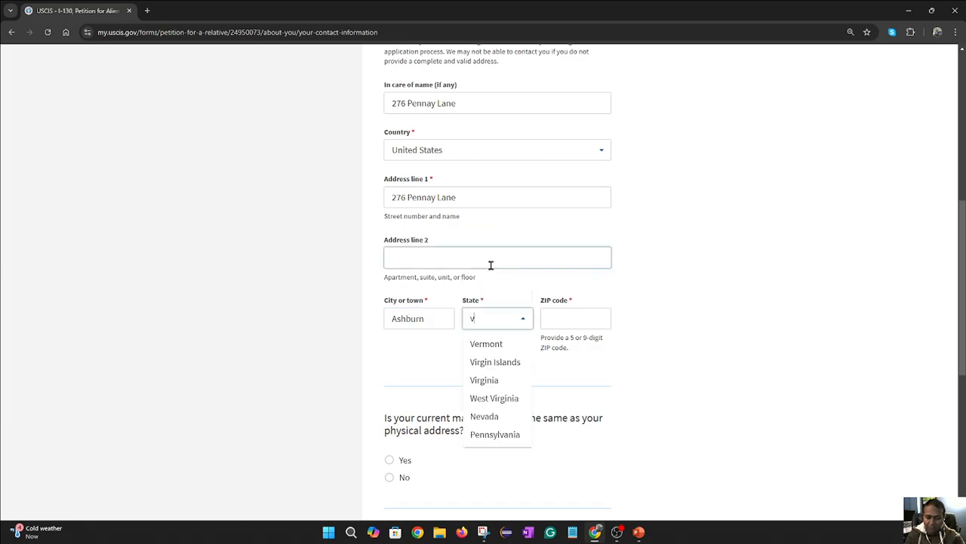
{"action": "scroll", "coordinate": [490, 265], "scroll_direction": "down", "scroll_amount": 1}
{"action": "left_click", "coordinate": [491, 330]}
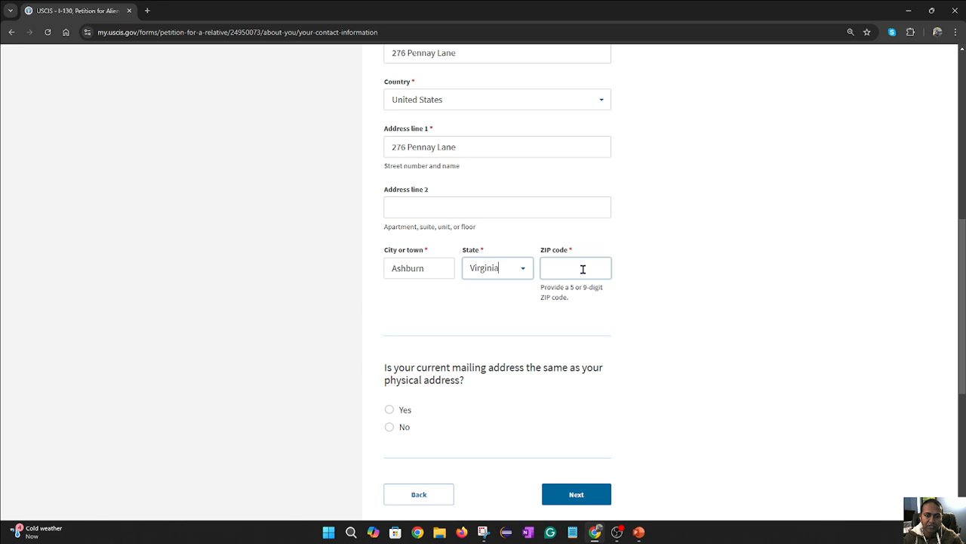
{"action": "left_click", "coordinate": [584, 268]}
{"action": "type", "text": "20164-7"}
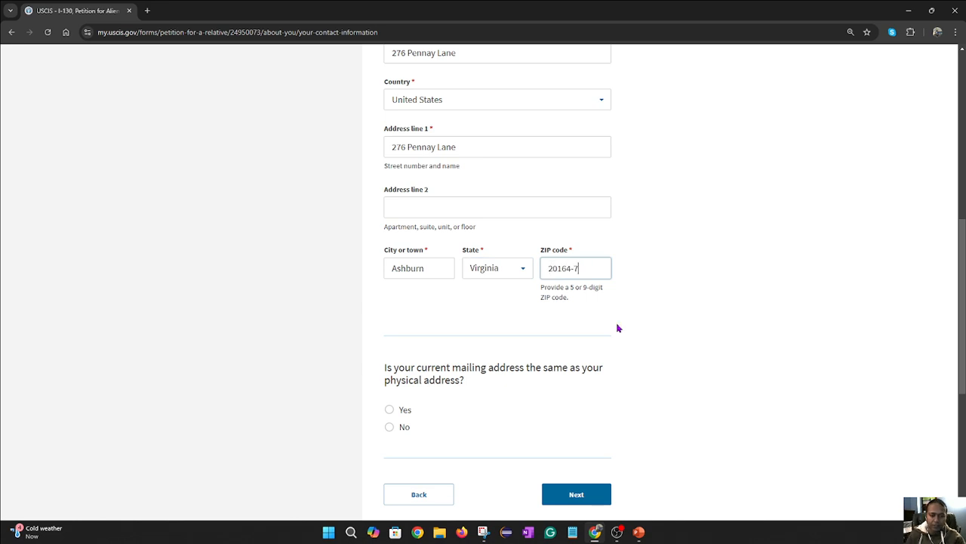
{"action": "scroll", "coordinate": [618, 326], "scroll_direction": "down", "scroll_amount": 2}
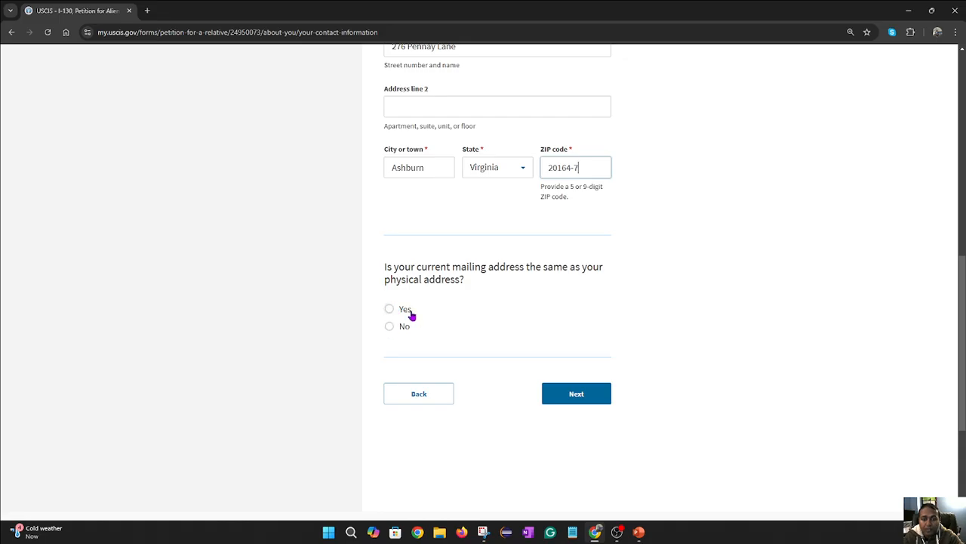
- Trim the ZIP code to five digits and keep the address without suggested edits
{"action": "left_click", "coordinate": [528, 324]}
{"action": "left_click", "coordinate": [592, 168]}
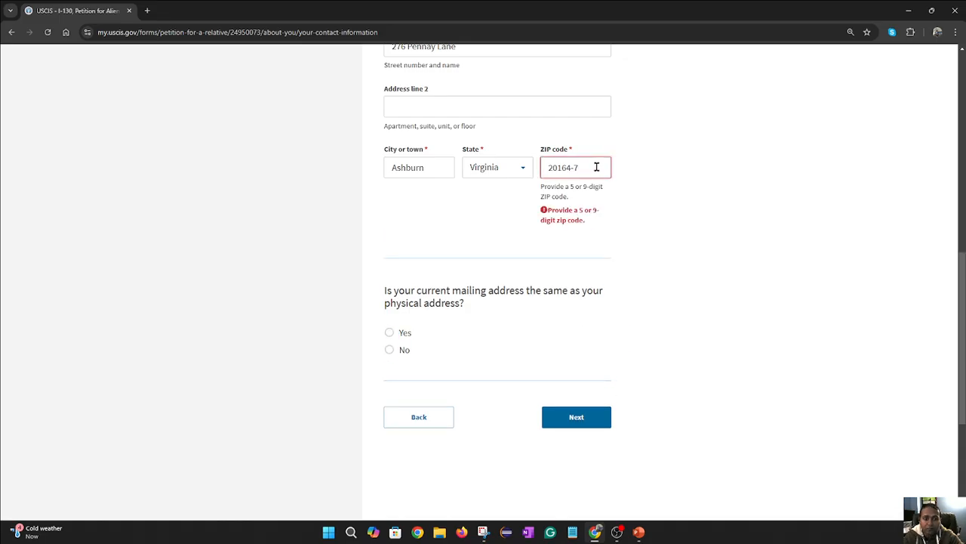
{"action": "key", "text": "BackSpace"}
{"action": "key", "text": "BackSpace"}
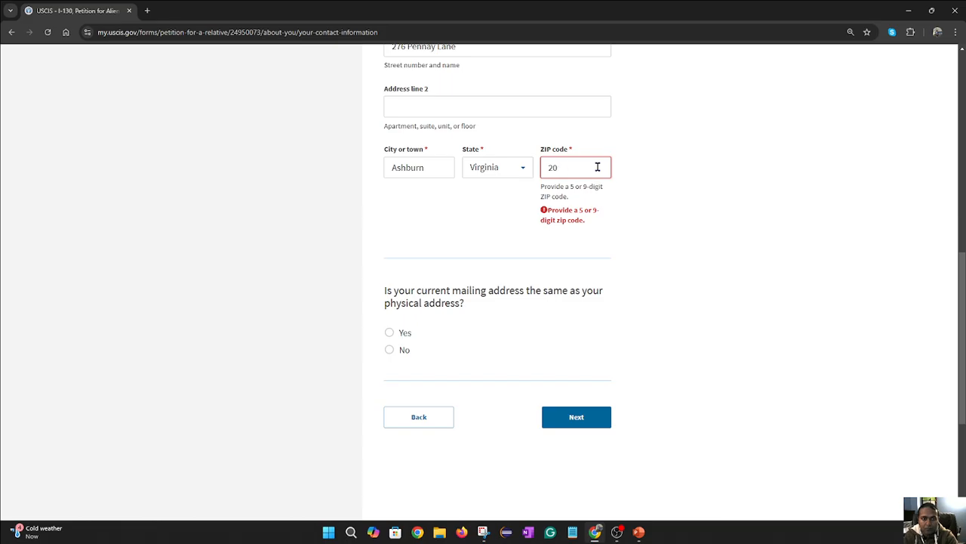
{"action": "key", "text": "BackSpace"}
{"action": "key", "text": "BackSpace"}
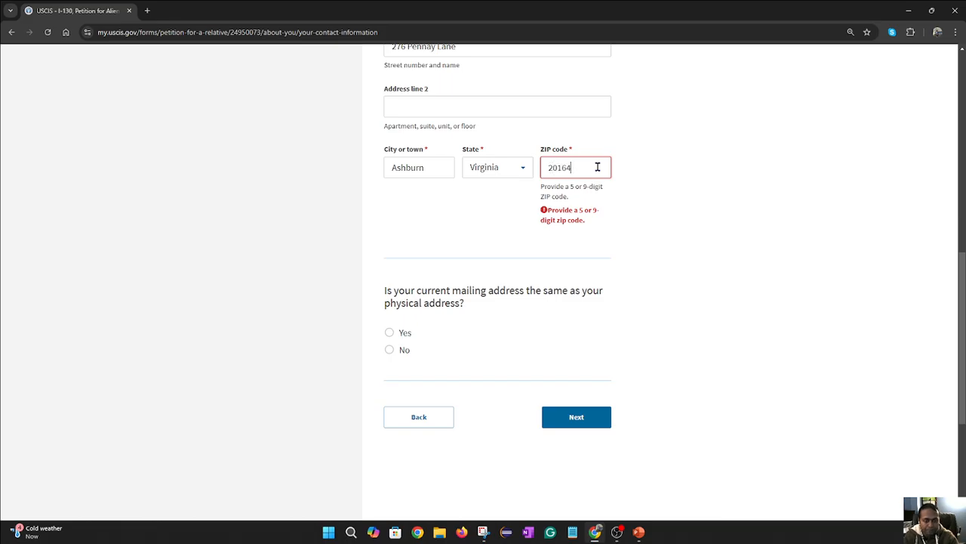
{"action": "left_click", "coordinate": [695, 225]}
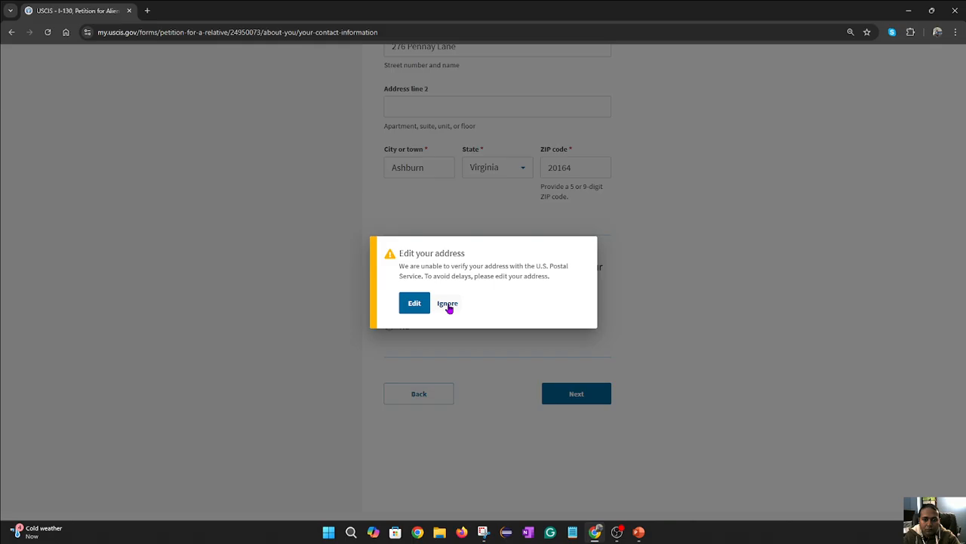
{"action": "left_click", "coordinate": [448, 306]}
- Answer Yes that the mailing address matches the physical address
{"action": "scroll", "coordinate": [627, 252], "scroll_direction": "up", "scroll_amount": 1}
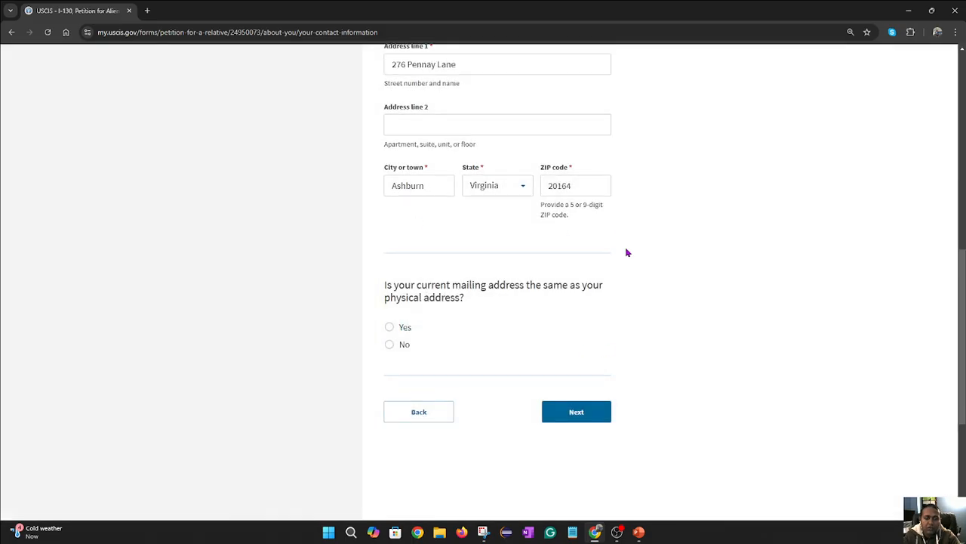
{"action": "scroll", "coordinate": [626, 252], "scroll_direction": "up", "scroll_amount": 3}
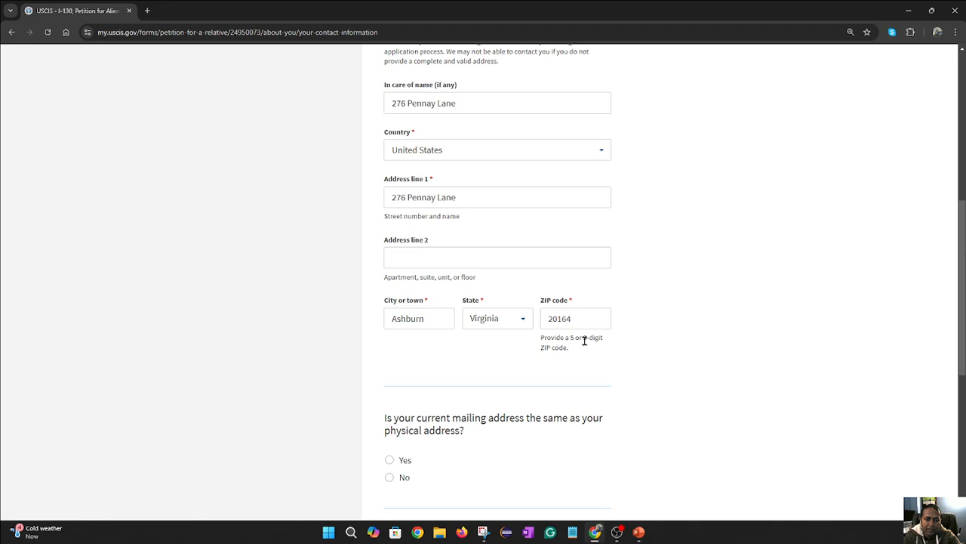
{"action": "scroll", "coordinate": [599, 281], "scroll_direction": "up", "scroll_amount": 2}
{"action": "scroll", "coordinate": [604, 285], "scroll_direction": "down", "scroll_amount": 2}
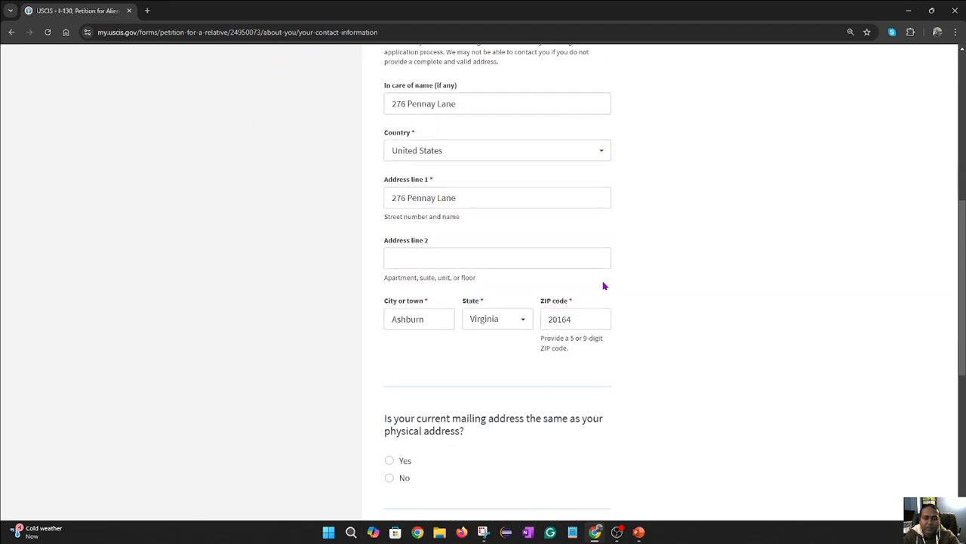
{"action": "scroll", "coordinate": [690, 309], "scroll_direction": "down", "scroll_amount": 2}
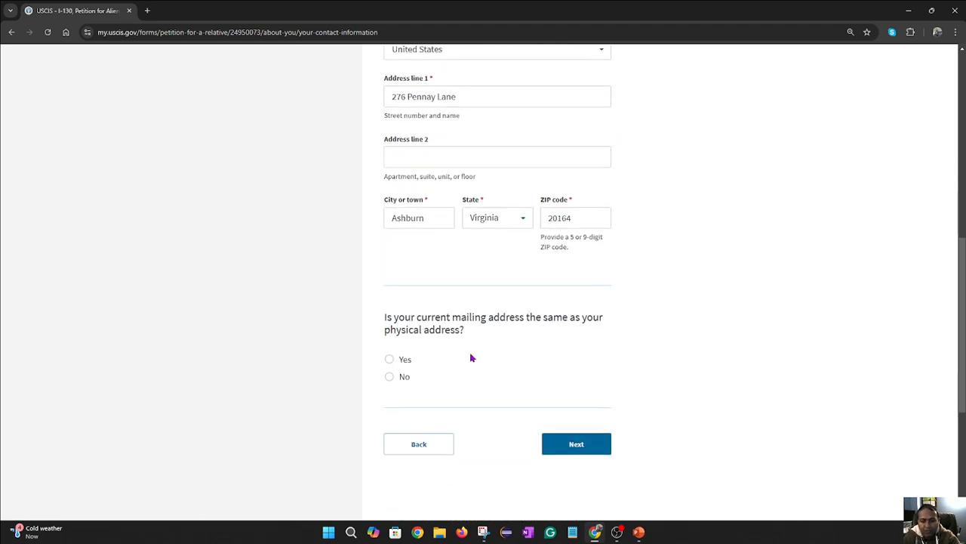
{"action": "left_click", "coordinate": [390, 360]}
- Continue to the address history page and start a new five-year address entry
{"action": "left_click", "coordinate": [571, 444]}
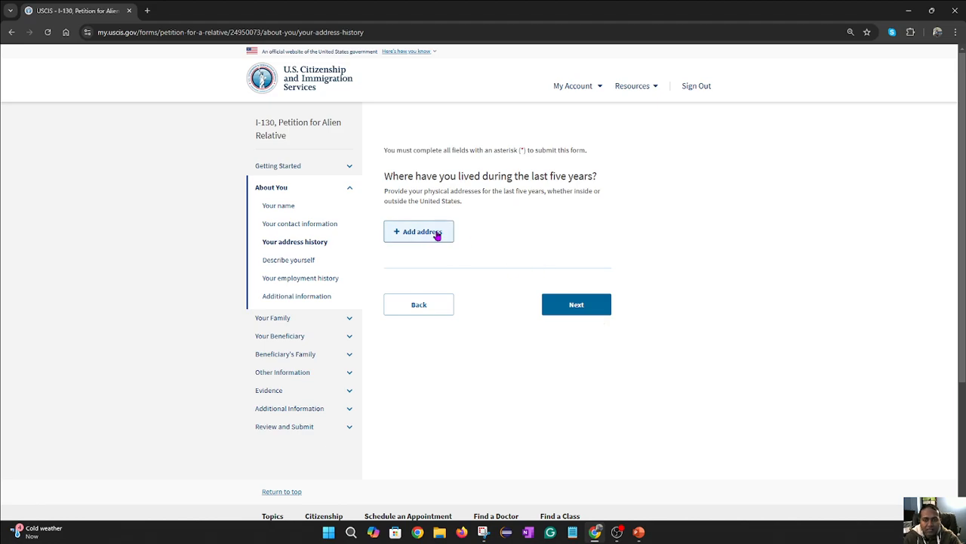
{"action": "left_click", "coordinate": [432, 237]}
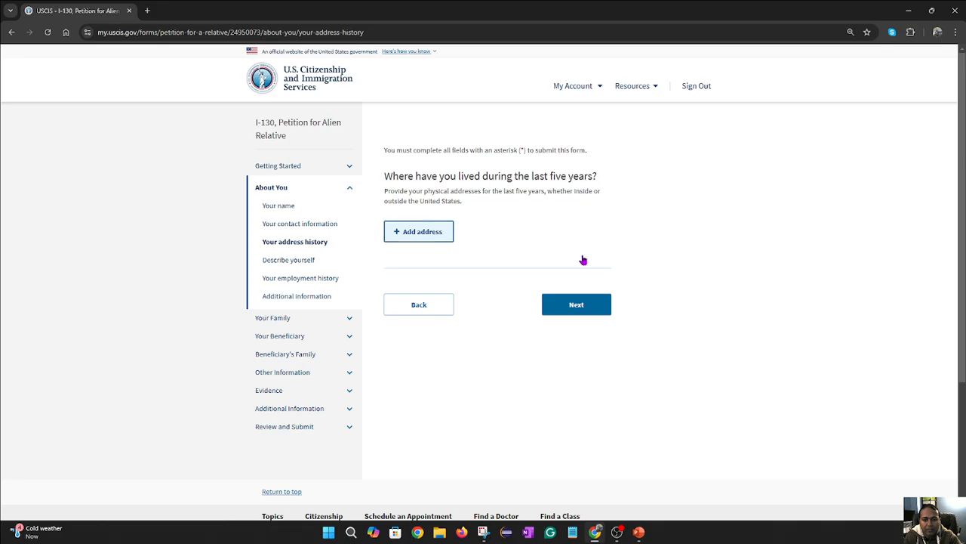
{"action": "scroll", "coordinate": [695, 302], "scroll_direction": "down", "scroll_amount": 1}
{"action": "scroll", "coordinate": [690, 317], "scroll_direction": "up", "scroll_amount": 2}
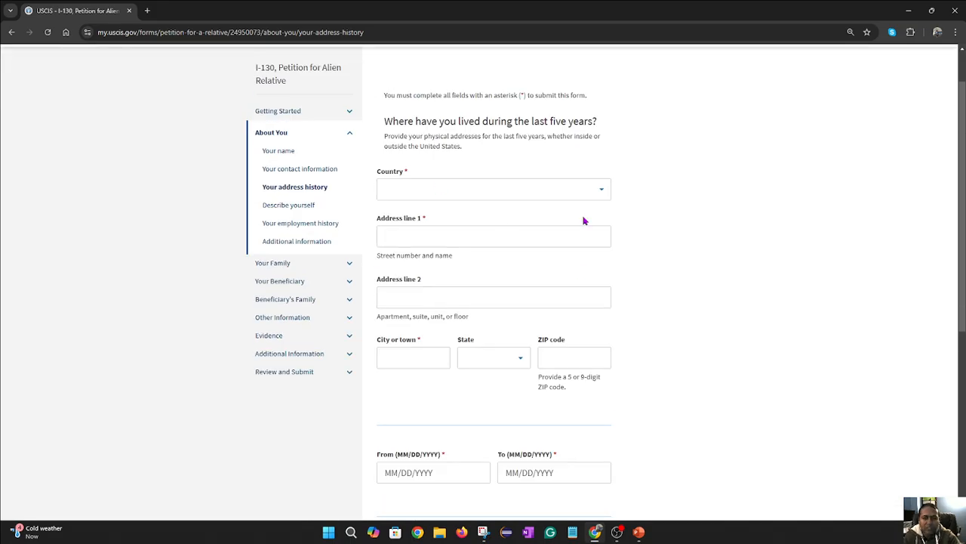
{"action": "scroll", "coordinate": [586, 286], "scroll_direction": "down", "scroll_amount": 1}
{"action": "scroll", "coordinate": [574, 249], "scroll_direction": "up", "scroll_amount": 1}
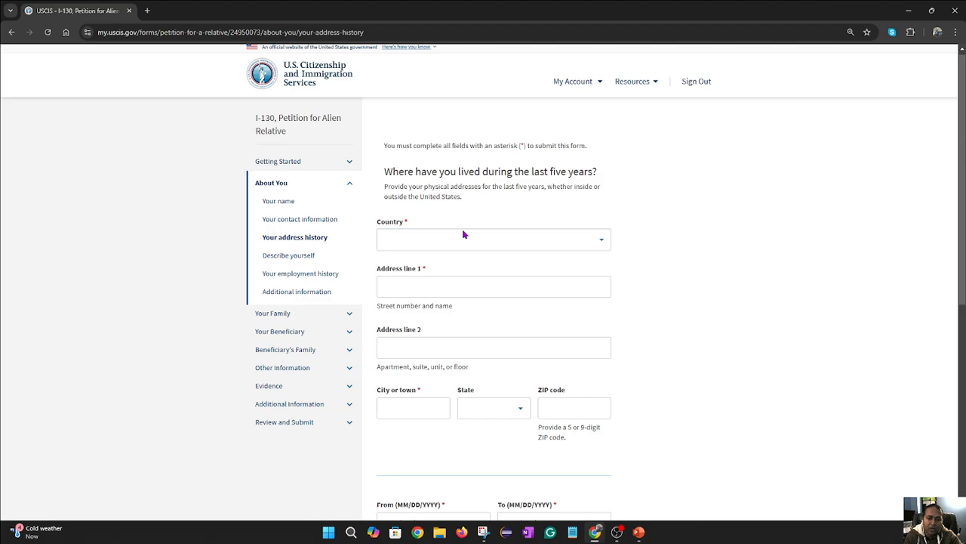
- Cancel the empty address form and continue to the Describe yourself page
{"action": "scroll", "coordinate": [563, 354], "scroll_direction": "down", "scroll_amount": 1}
{"action": "scroll", "coordinate": [631, 406], "scroll_direction": "down", "scroll_amount": 2}
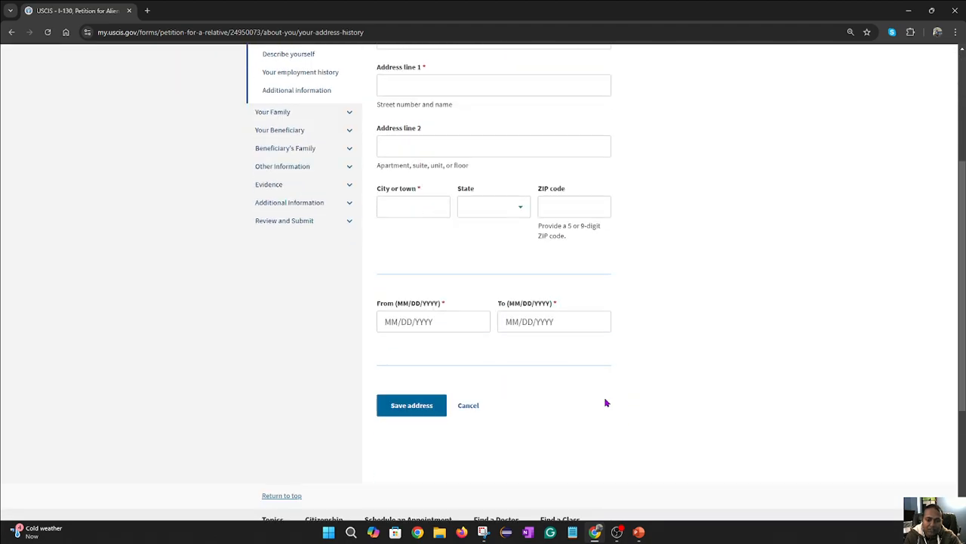
{"action": "left_click", "coordinate": [479, 408]}
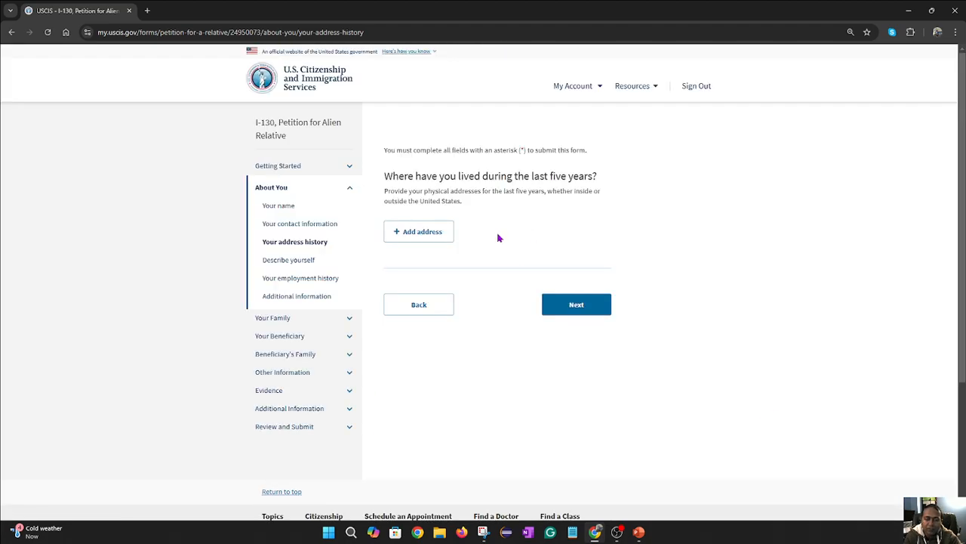
{"action": "left_click", "coordinate": [578, 313]}
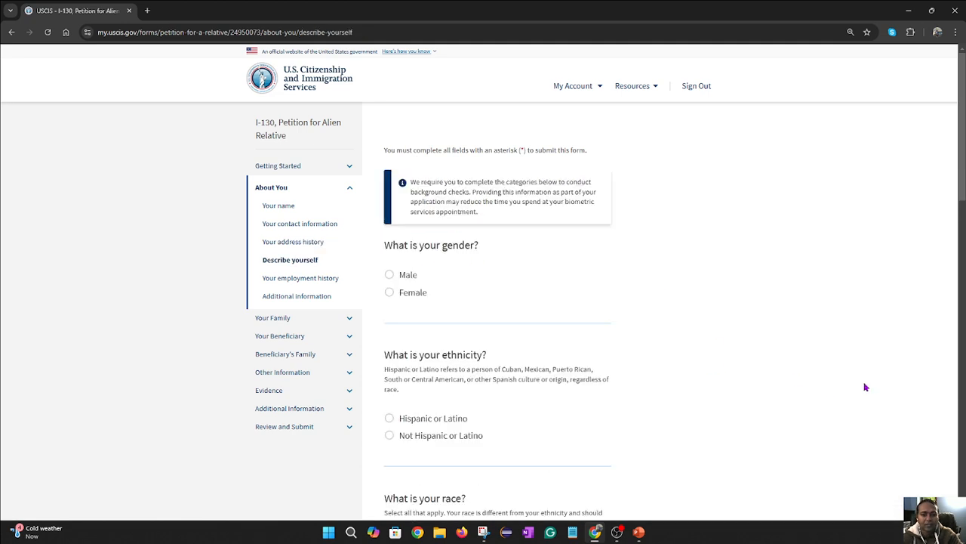
- Answer Male, Not Hispanic or Latino, and Asian for gender, ethnicity and race
{"action": "left_click", "coordinate": [390, 275]}
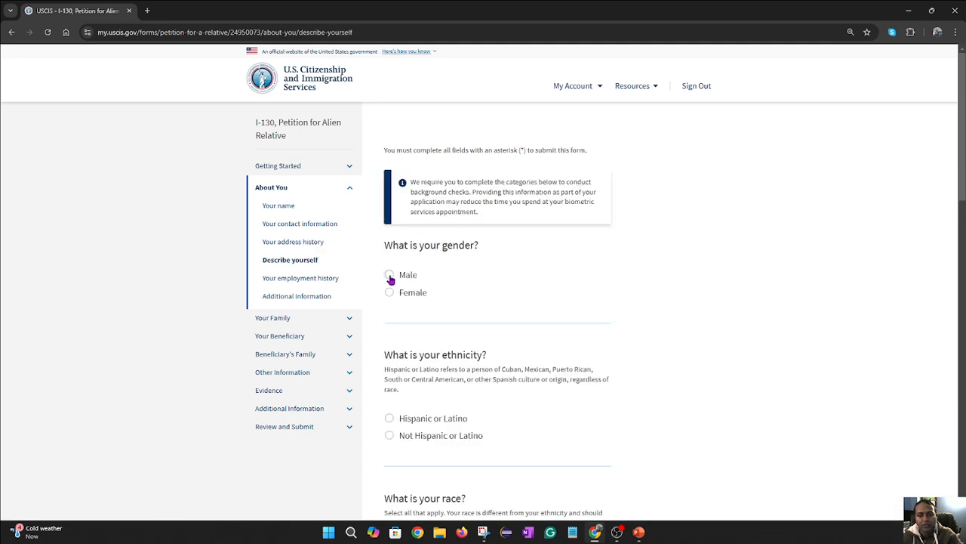
{"action": "scroll", "coordinate": [638, 323], "scroll_direction": "down", "scroll_amount": 1}
{"action": "scroll", "coordinate": [640, 325], "scroll_direction": "down", "scroll_amount": 1}
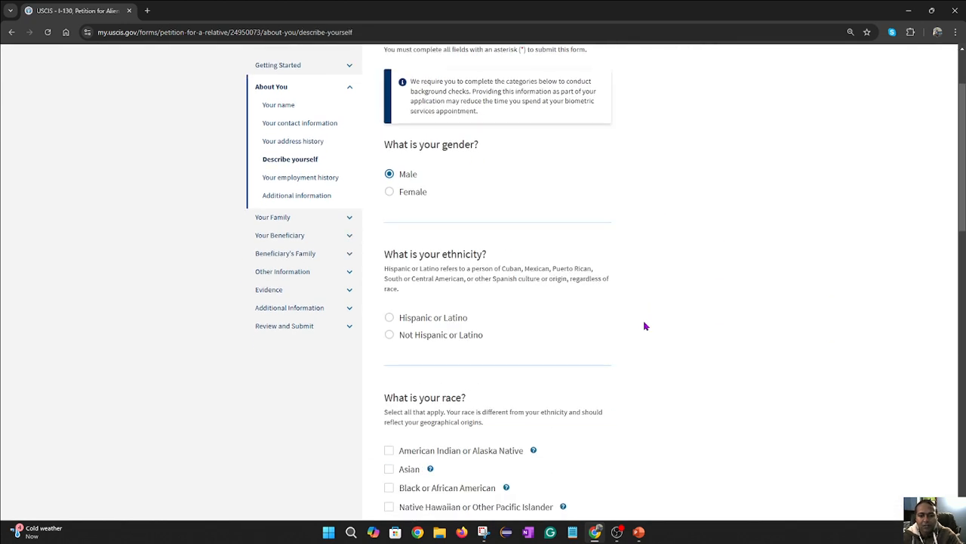
{"action": "left_click", "coordinate": [390, 335]}
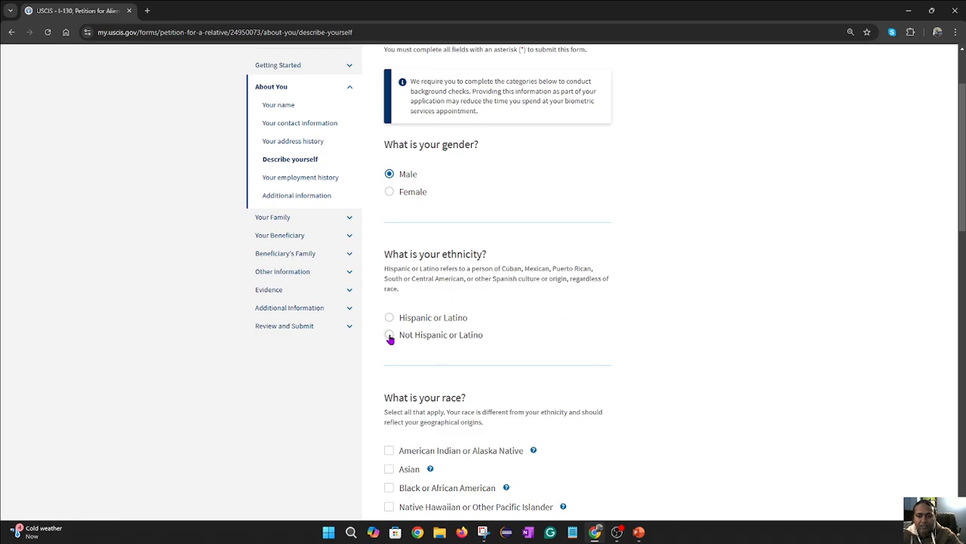
{"action": "scroll", "coordinate": [697, 371], "scroll_direction": "down", "scroll_amount": 1}
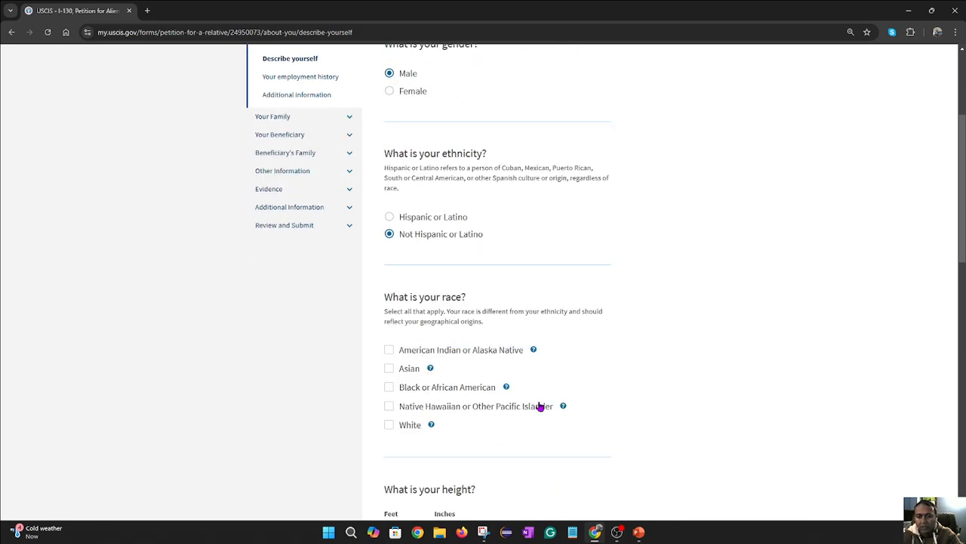
{"action": "left_click", "coordinate": [389, 369]}
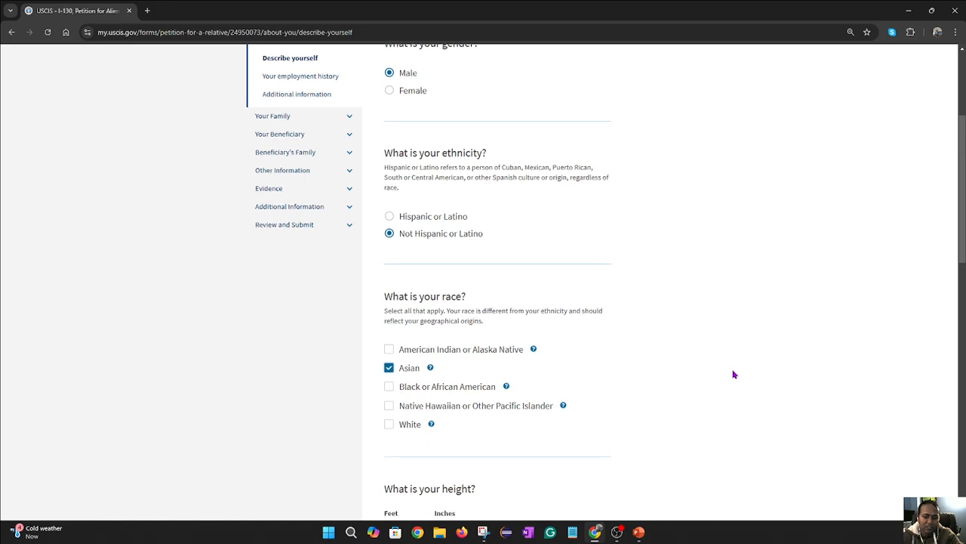
{"action": "scroll", "coordinate": [731, 373], "scroll_direction": "down", "scroll_amount": 2}
- Set height to 5 feet 5 inches and weight to 156 pounds
{"action": "left_click", "coordinate": [410, 385]}
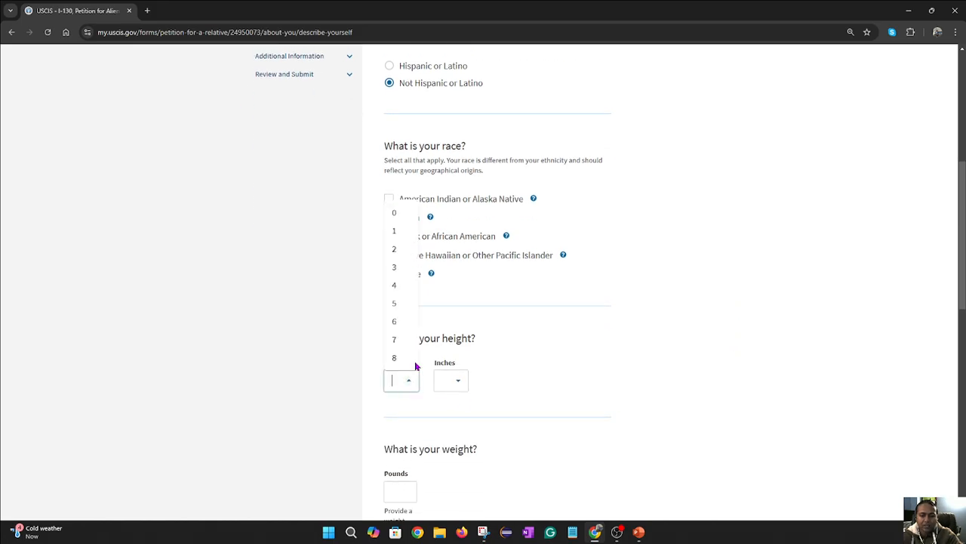
{"action": "left_click", "coordinate": [397, 306]}
{"action": "left_click", "coordinate": [461, 382]}
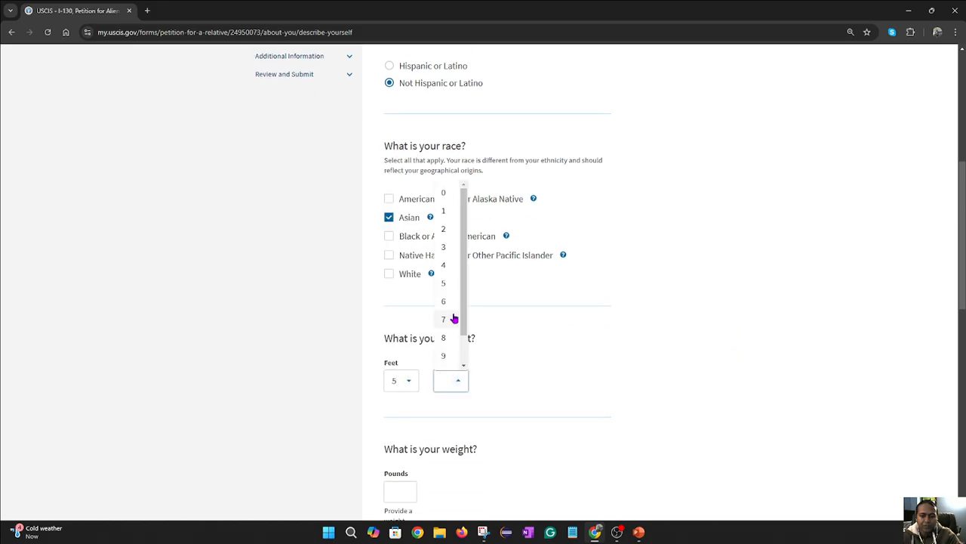
{"action": "left_click", "coordinate": [444, 283]}
{"action": "scroll", "coordinate": [605, 390], "scroll_direction": "down", "scroll_amount": 1}
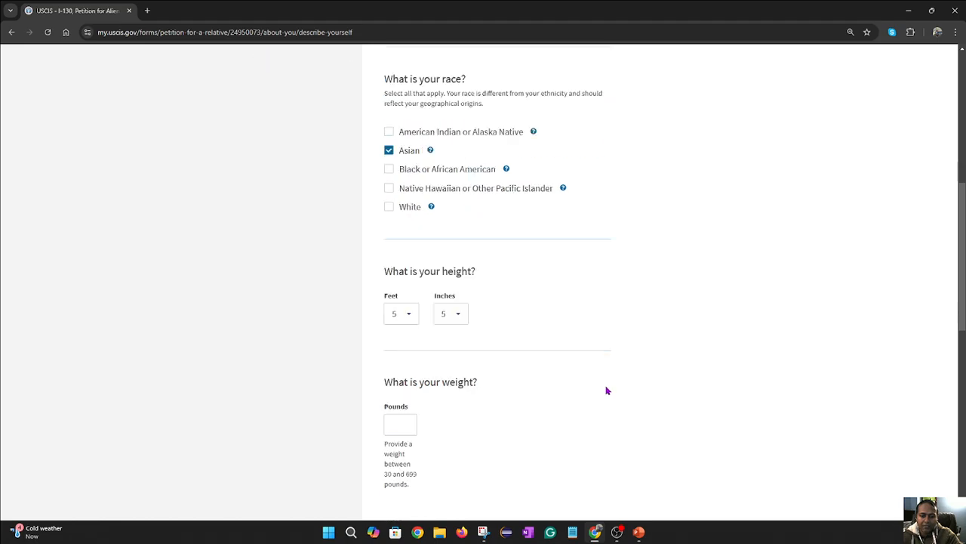
{"action": "left_click", "coordinate": [410, 390]}
{"action": "type", "text": "1"}
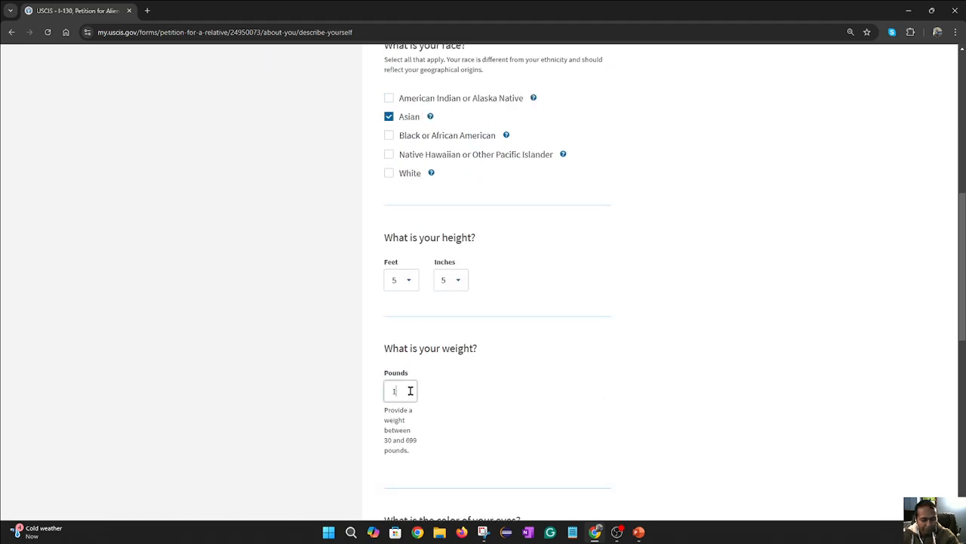
{"action": "type", "text": "50"}
{"action": "left_click", "coordinate": [577, 419]}
{"action": "scroll", "coordinate": [581, 422], "scroll_direction": "down", "scroll_amount": 2}
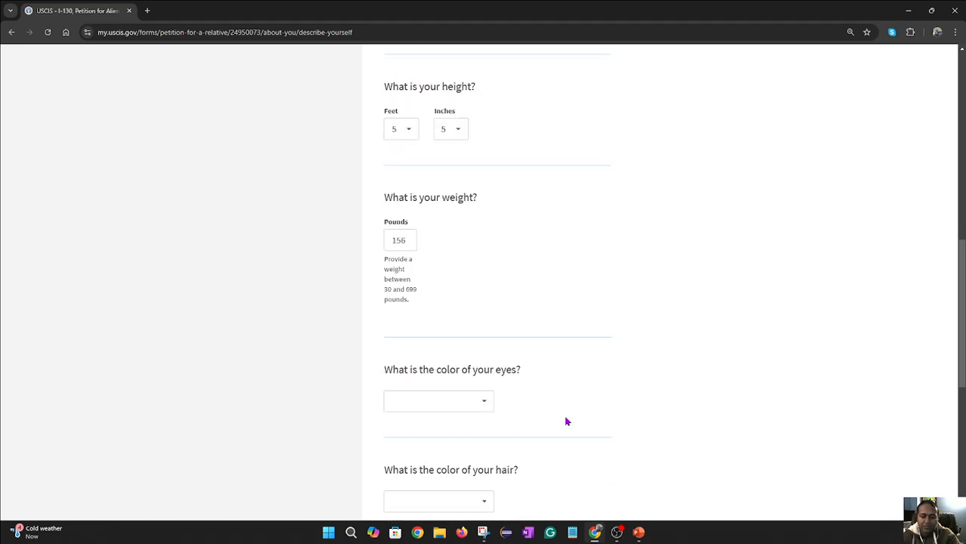
- Choose Black for eye and hair colour and continue to employment history
{"action": "left_click", "coordinate": [468, 406]}
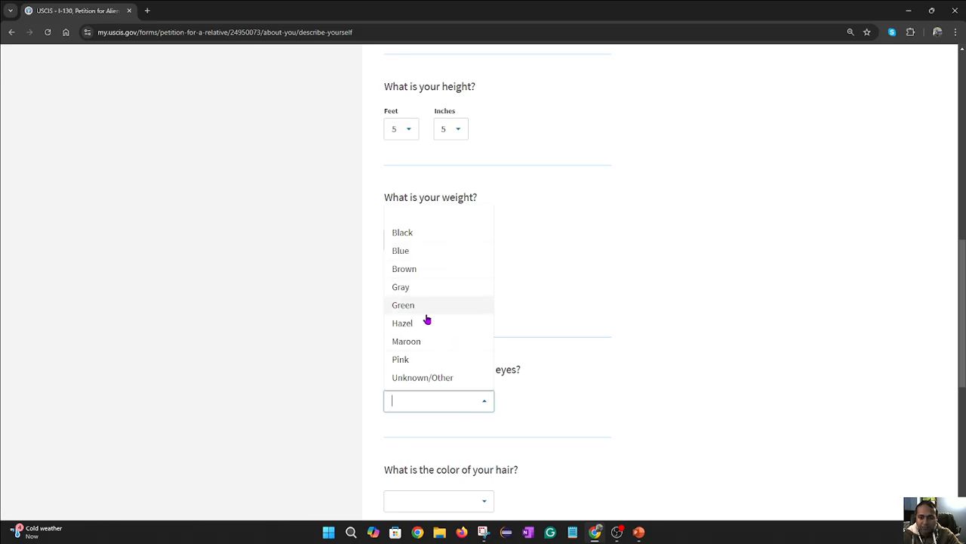
{"action": "left_click", "coordinate": [427, 234]}
{"action": "scroll", "coordinate": [675, 423], "scroll_direction": "down", "scroll_amount": 2}
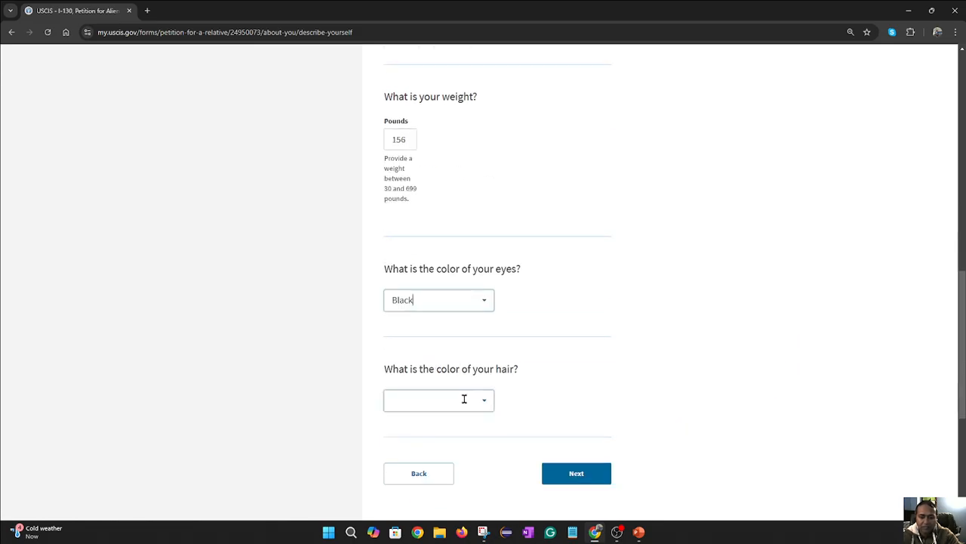
{"action": "left_click", "coordinate": [483, 405]}
{"action": "left_click", "coordinate": [430, 251]}
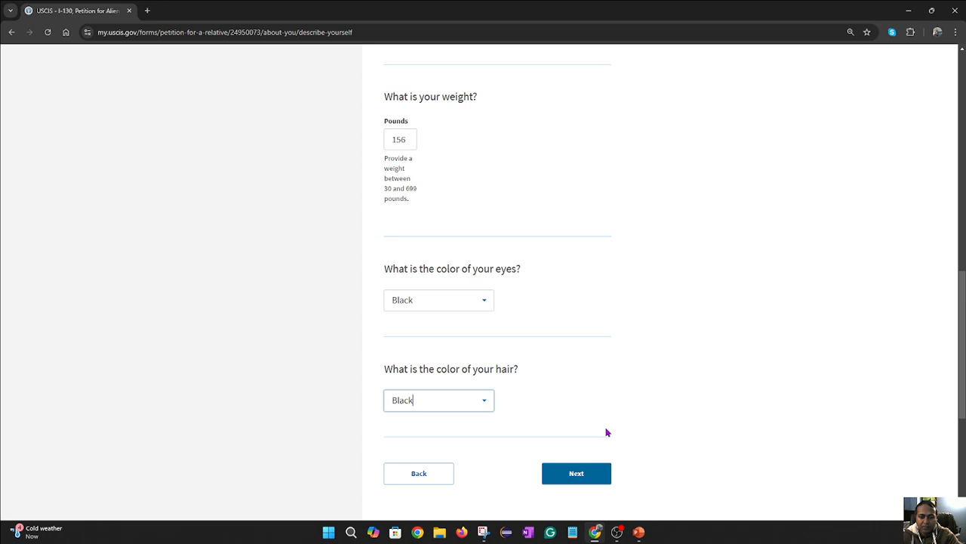
{"action": "scroll", "coordinate": [619, 438], "scroll_direction": "down", "scroll_amount": 2}
{"action": "left_click", "coordinate": [571, 365]}
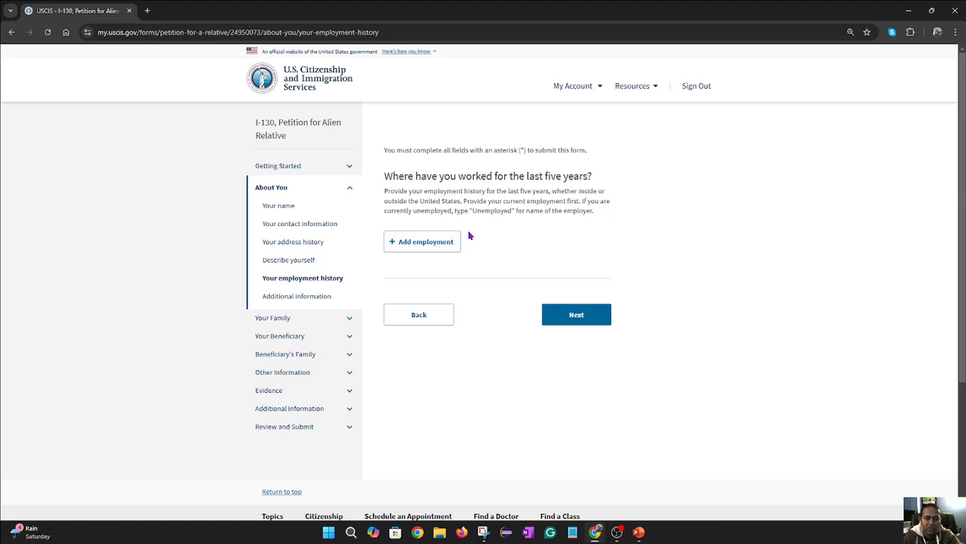
{"action": "left_click", "coordinate": [431, 243]}
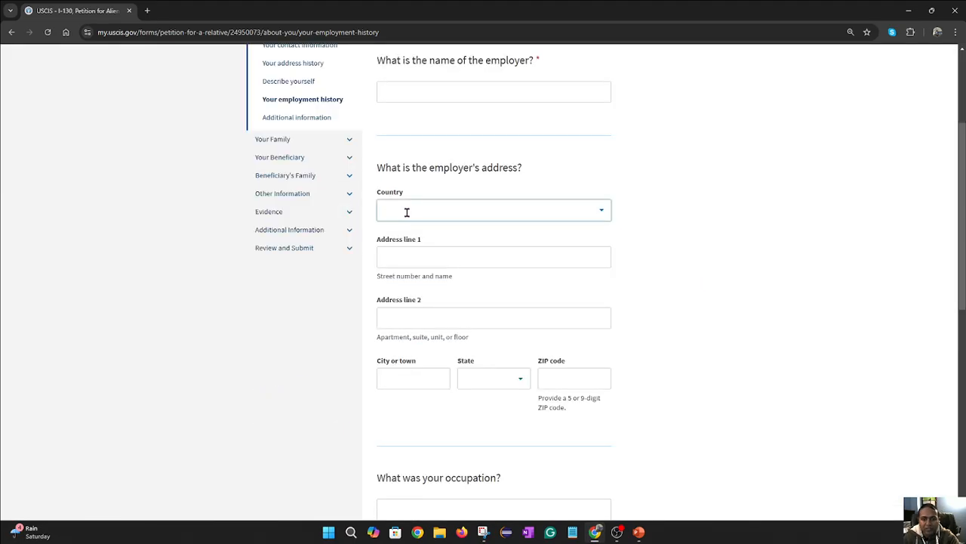
{"action": "left_click", "coordinate": [438, 257]}
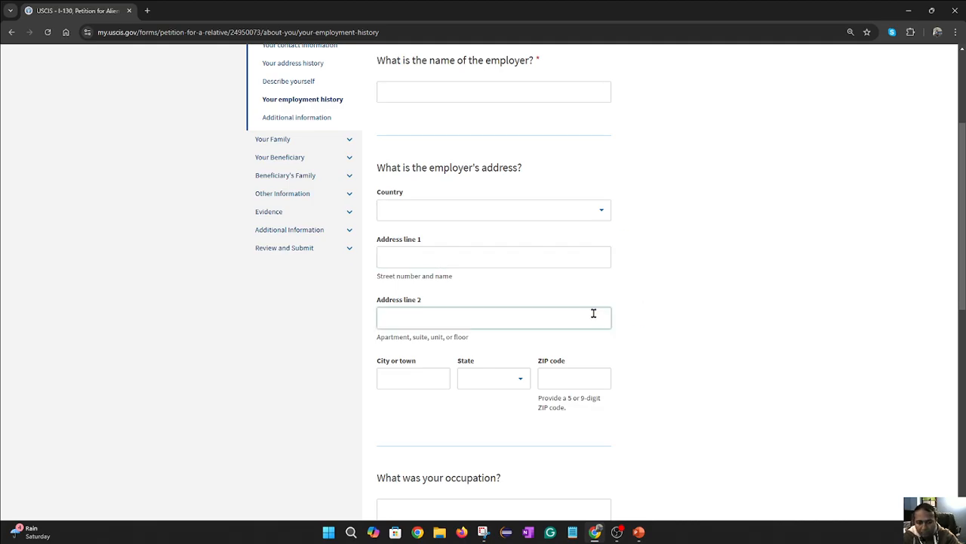
{"action": "scroll", "coordinate": [491, 373], "scroll_direction": "down", "scroll_amount": 2}
{"action": "left_click", "coordinate": [555, 417]}
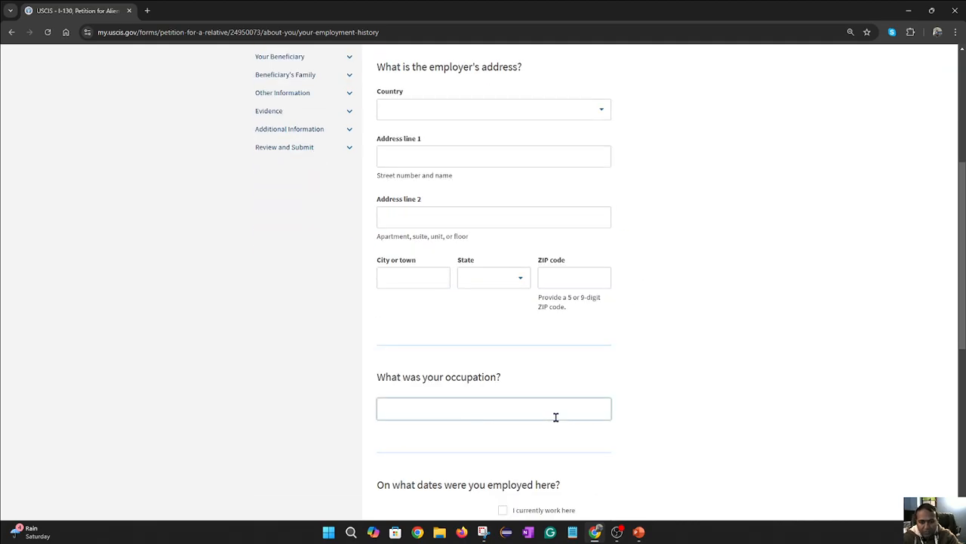
{"action": "scroll", "coordinate": [514, 400], "scroll_direction": "down", "scroll_amount": 2}
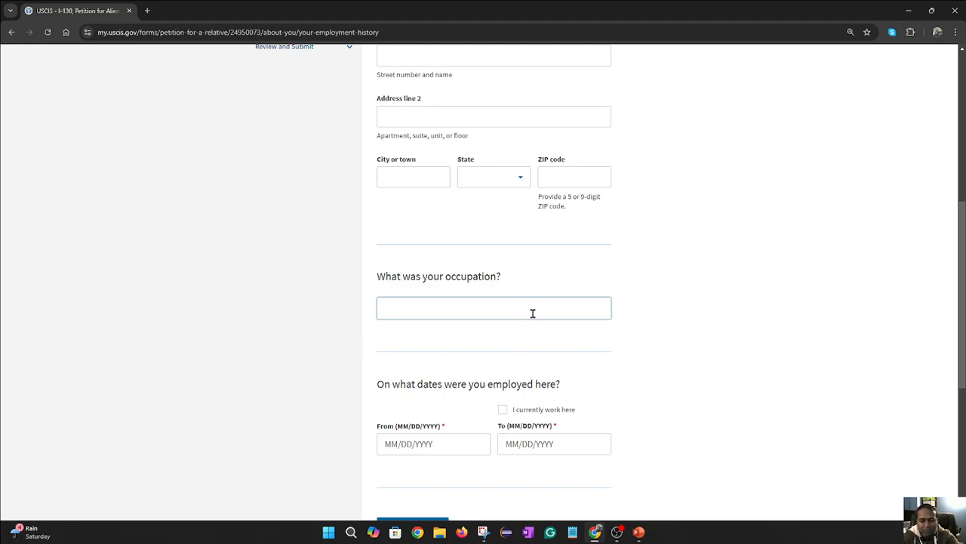
{"action": "scroll", "coordinate": [514, 325], "scroll_direction": "down", "scroll_amount": 2}
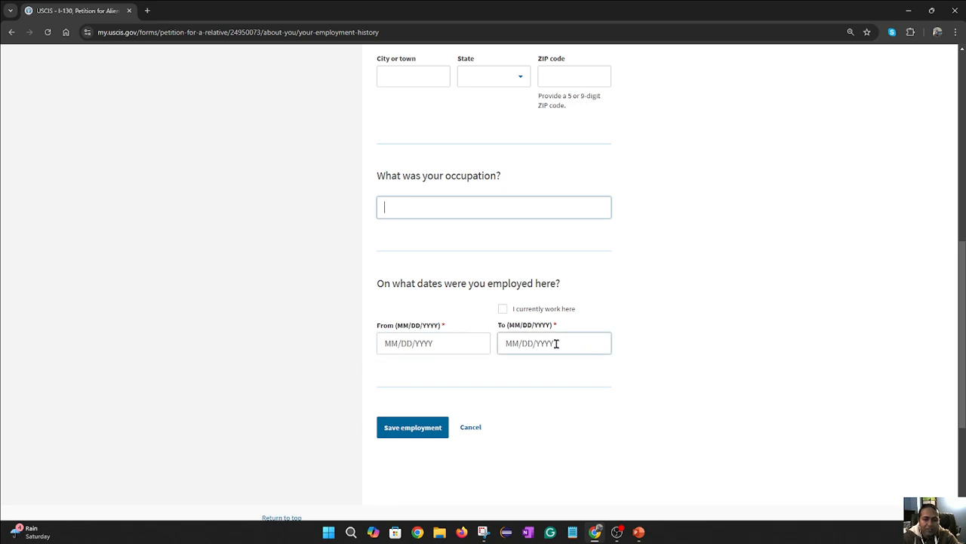
{"action": "left_click", "coordinate": [504, 309]}
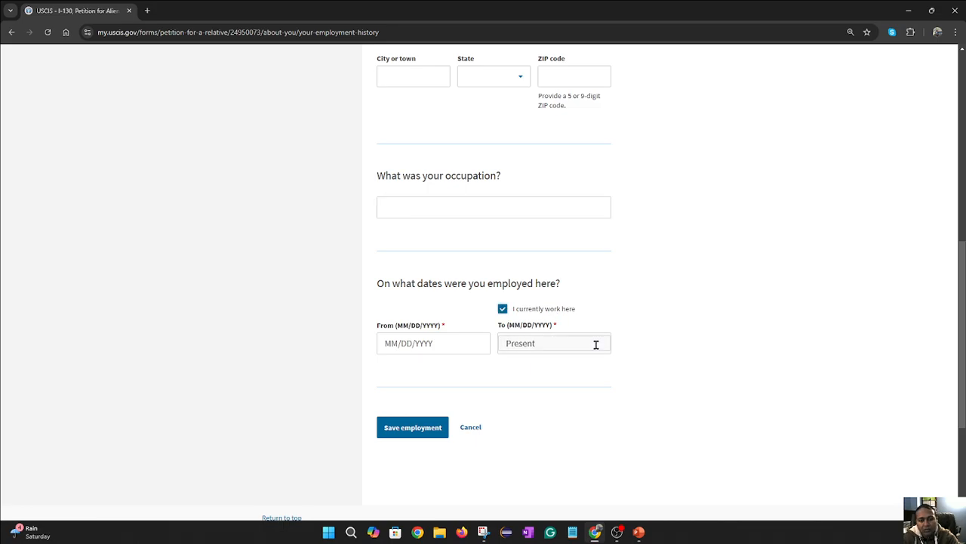
{"action": "left_click", "coordinate": [471, 427]}
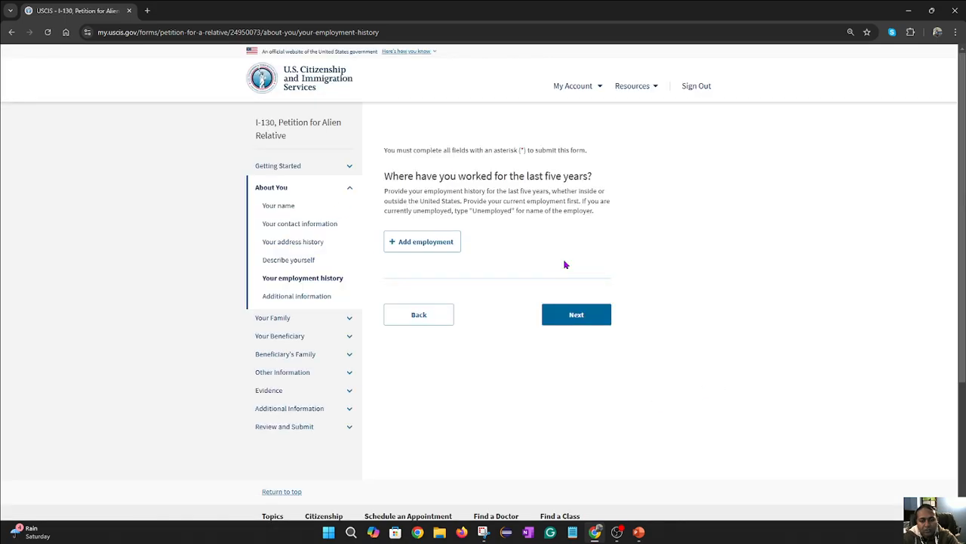
- Select I am a US Citizen, answer No to the adoption question, and highlight the A-Number question
{"action": "left_click", "coordinate": [580, 323]}
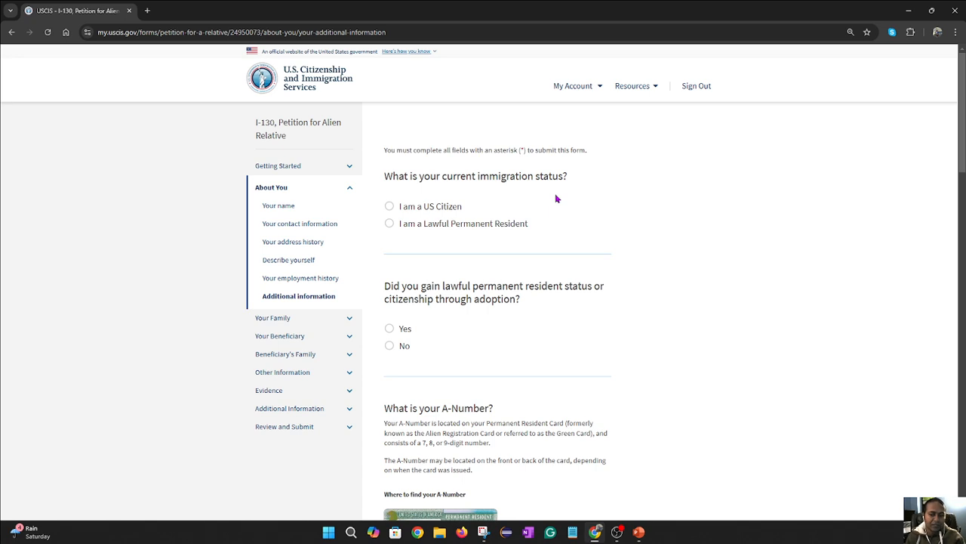
{"action": "left_click", "coordinate": [389, 206]}
{"action": "scroll", "coordinate": [721, 247], "scroll_direction": "down", "scroll_amount": 1}
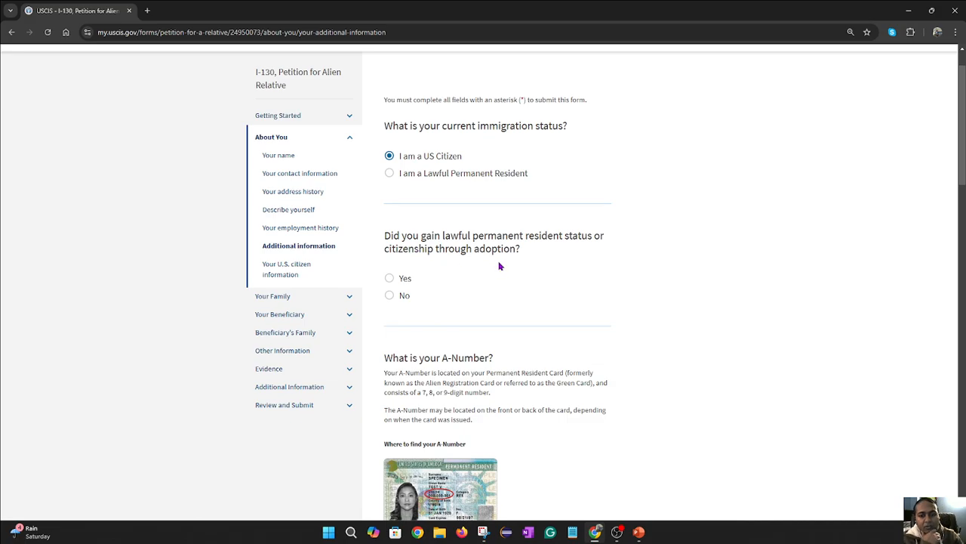
{"action": "left_click", "coordinate": [405, 296]}
{"action": "scroll", "coordinate": [484, 298], "scroll_direction": "down", "scroll_amount": 1}
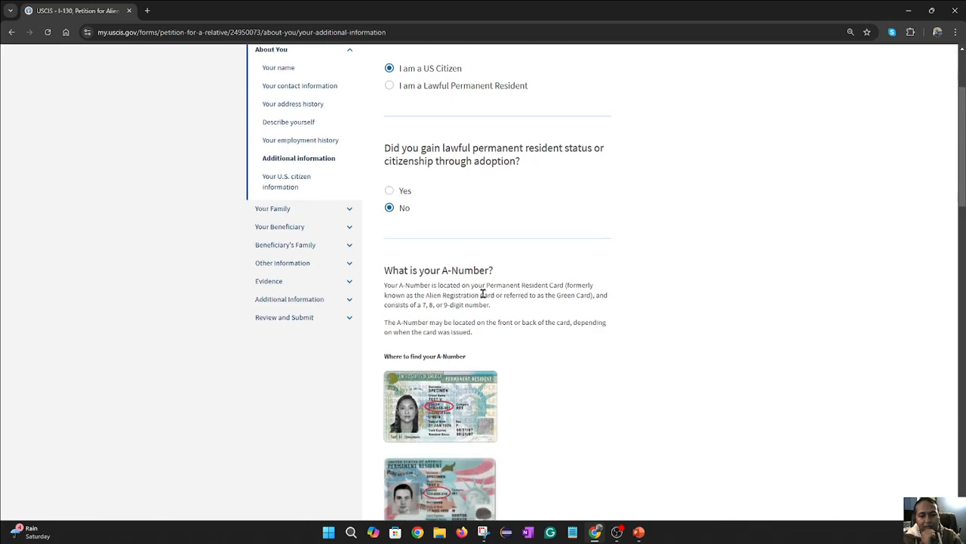
{"action": "scroll", "coordinate": [500, 295], "scroll_direction": "down", "scroll_amount": 1}
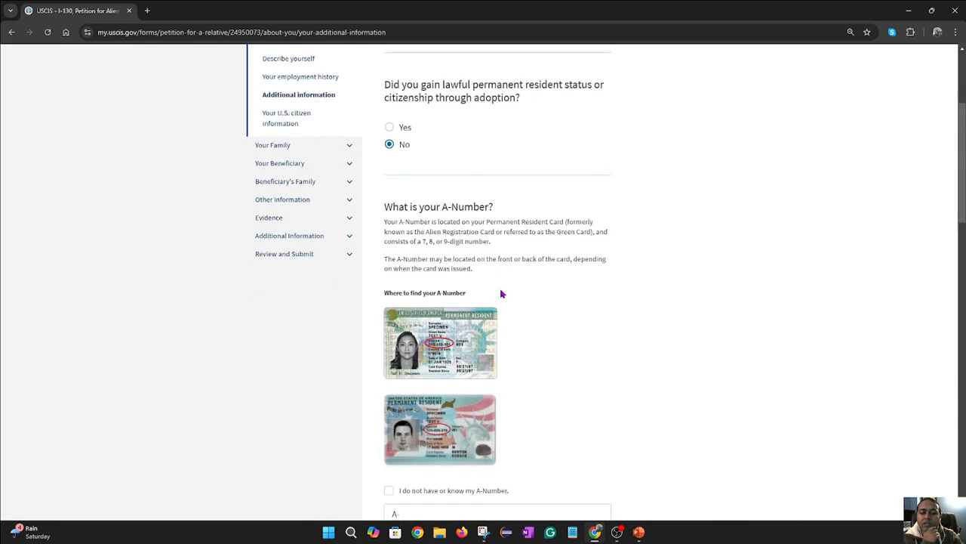
{"action": "left_click_drag", "start_coordinate": [493, 158], "coordinate": [383, 157]}
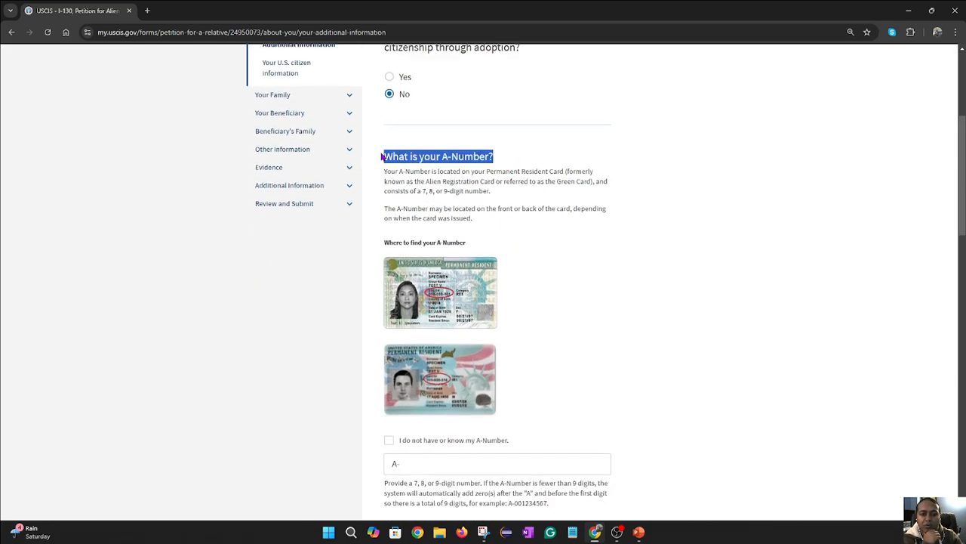
{"action": "left_click", "coordinate": [547, 254]}
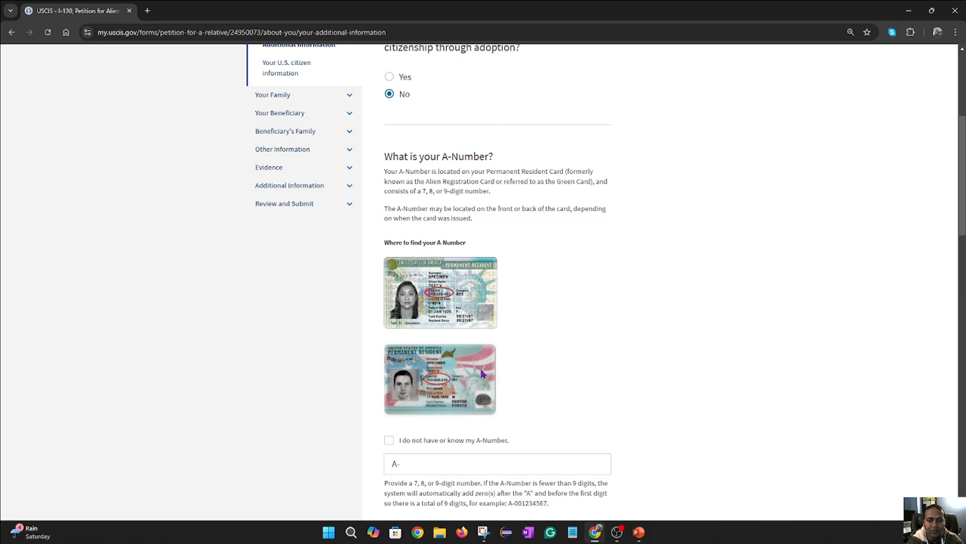
{"action": "scroll", "coordinate": [468, 189], "scroll_direction": "up", "scroll_amount": 1}
{"action": "scroll", "coordinate": [469, 317], "scroll_direction": "down", "scroll_amount": 3}
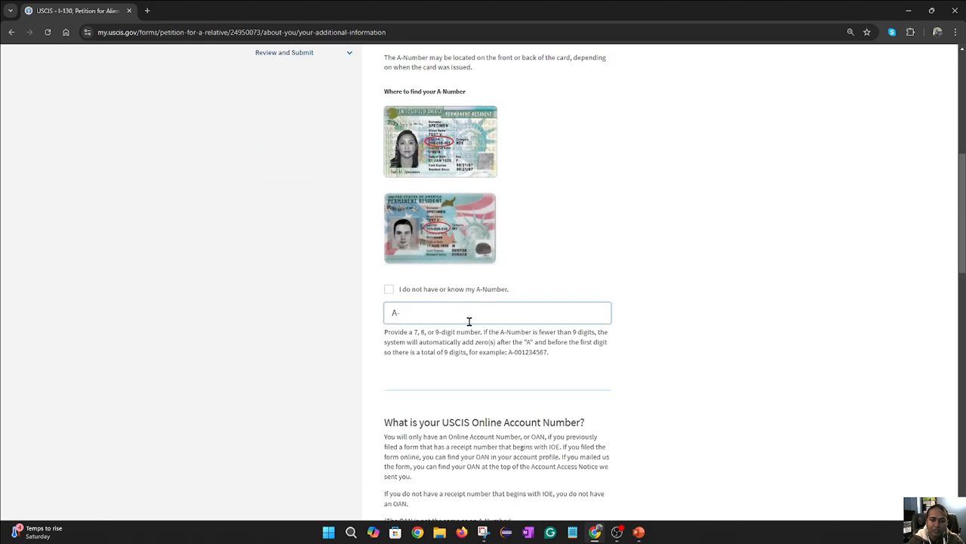
{"action": "scroll", "coordinate": [498, 305], "scroll_direction": "down", "scroll_amount": 3}
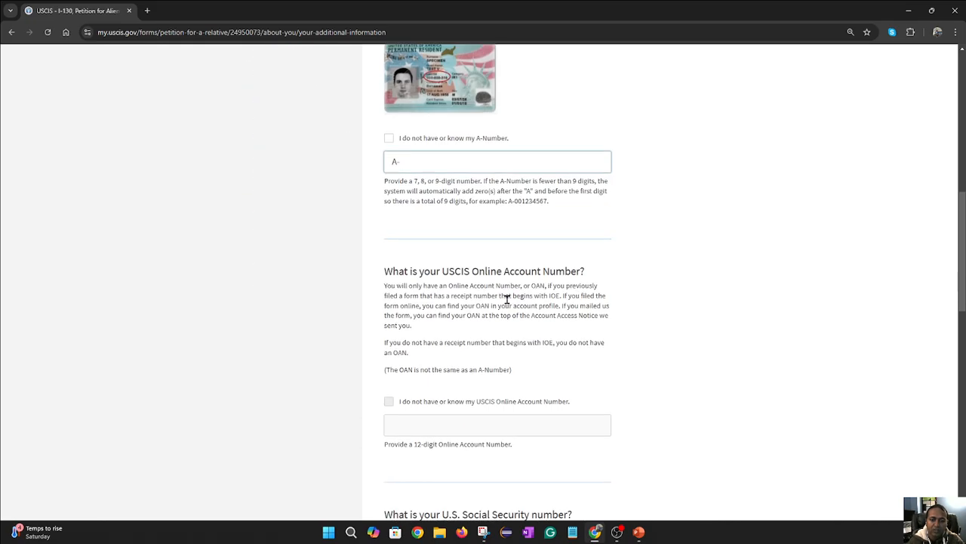
{"action": "scroll", "coordinate": [491, 279], "scroll_direction": "up", "scroll_amount": 2}
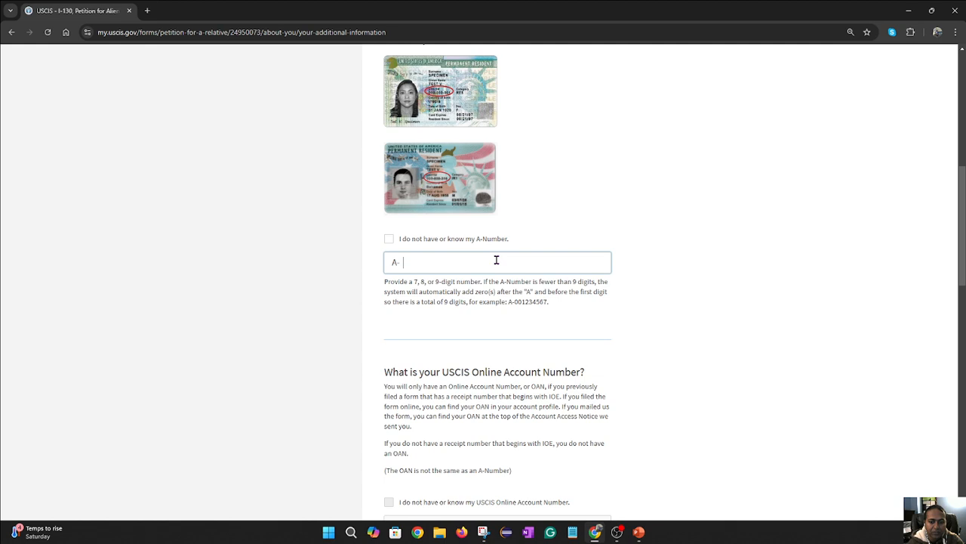
{"action": "scroll", "coordinate": [496, 260], "scroll_direction": "down", "scroll_amount": 2}
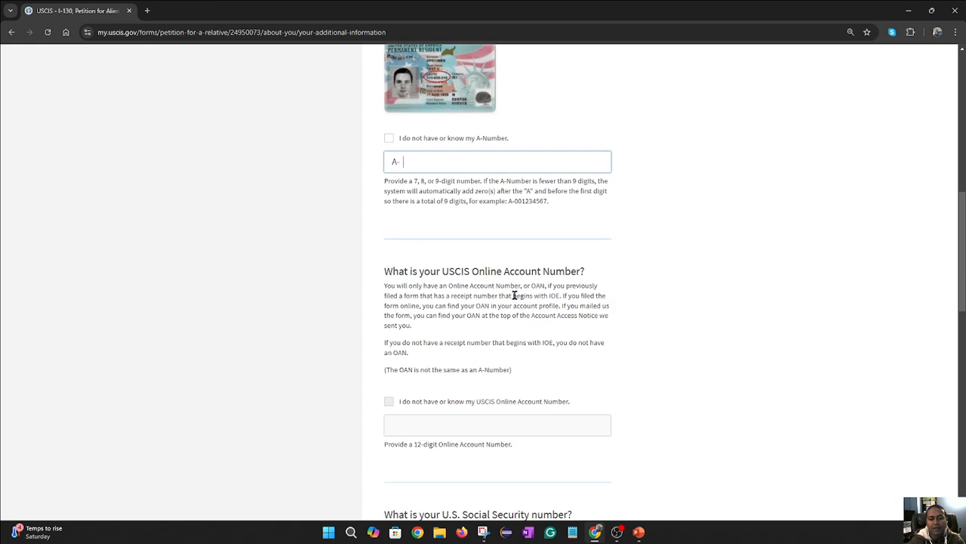
{"action": "left_click_drag", "start_coordinate": [589, 274], "coordinate": [382, 280]}
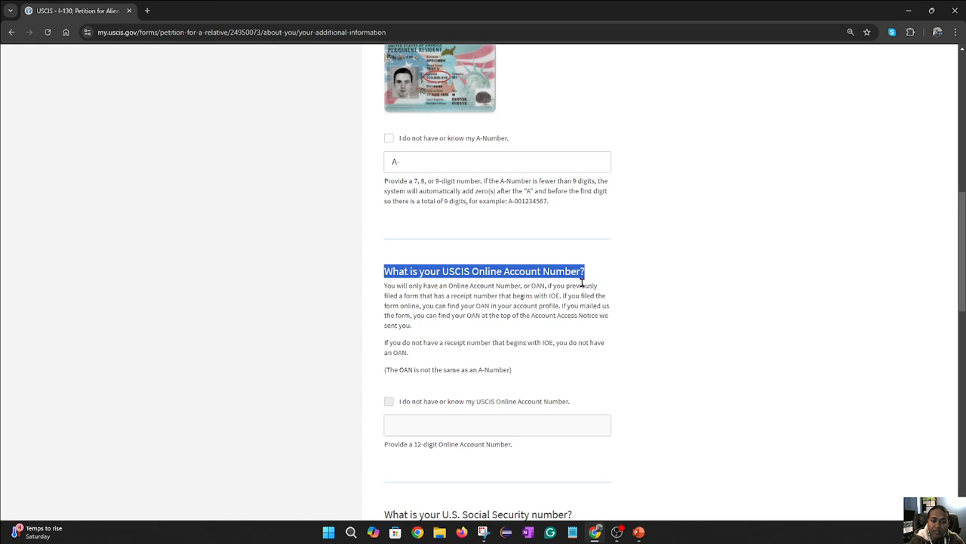
{"action": "left_click", "coordinate": [442, 423]}
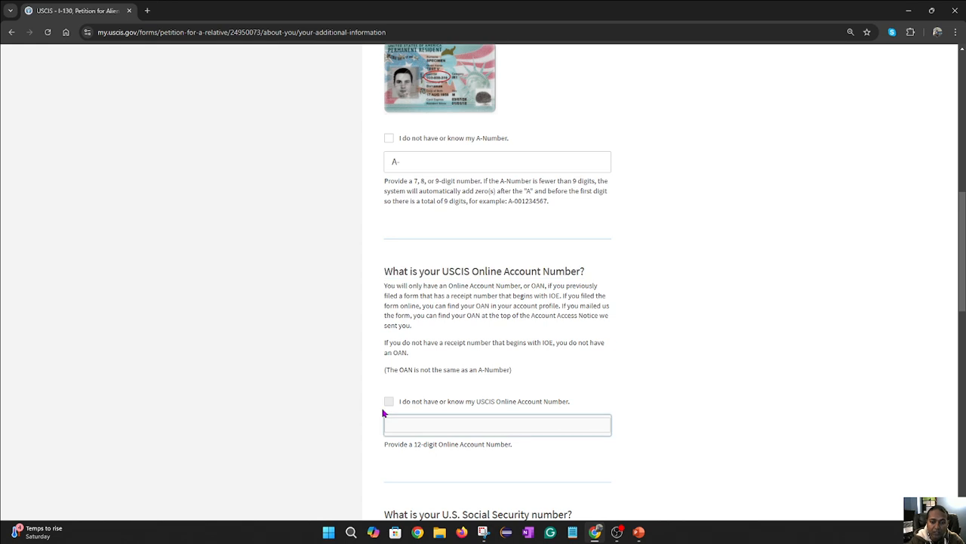
{"action": "left_click", "coordinate": [409, 403]}
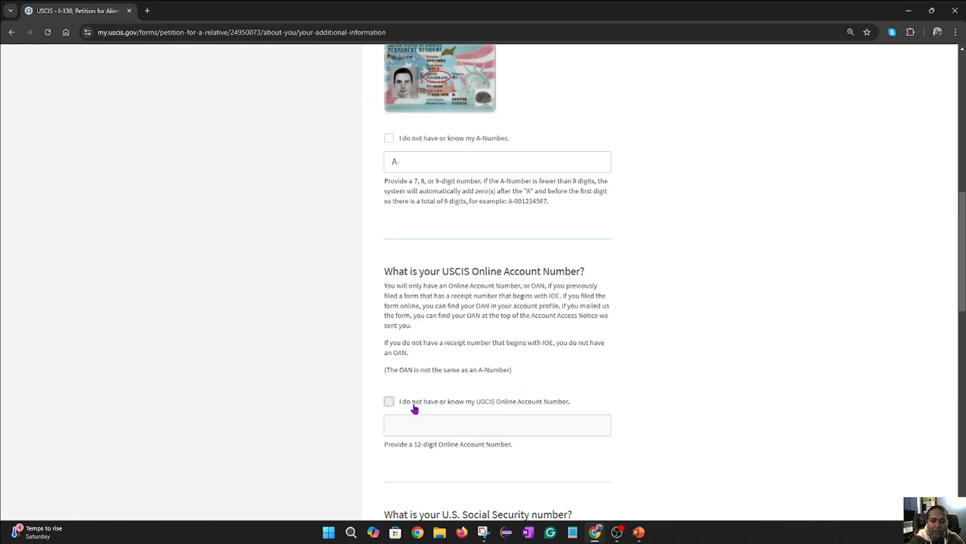
{"action": "scroll", "coordinate": [453, 392], "scroll_direction": "down", "scroll_amount": 2}
{"action": "left_click", "coordinate": [388, 250]}
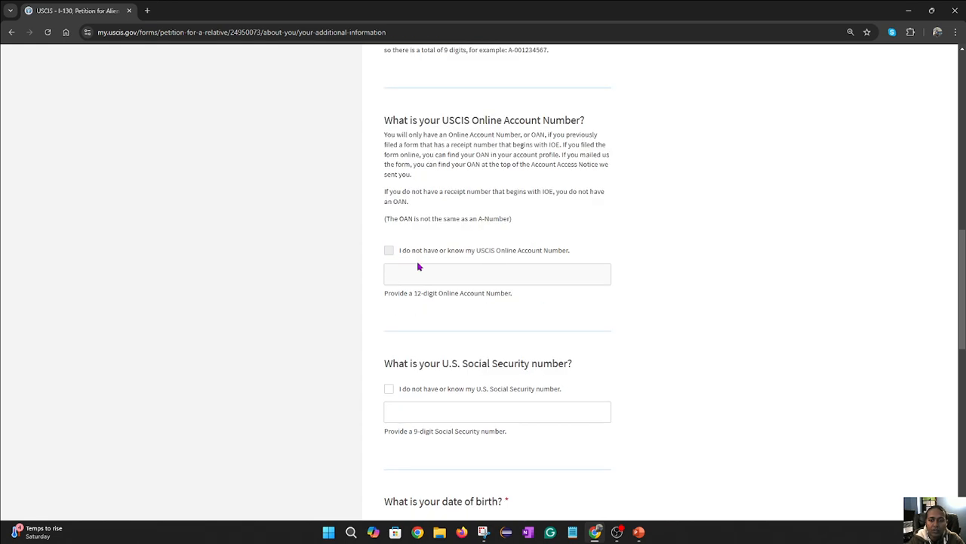
{"action": "left_click", "coordinate": [442, 271]}
{"action": "scroll", "coordinate": [420, 341], "scroll_direction": "down", "scroll_amount": 1}
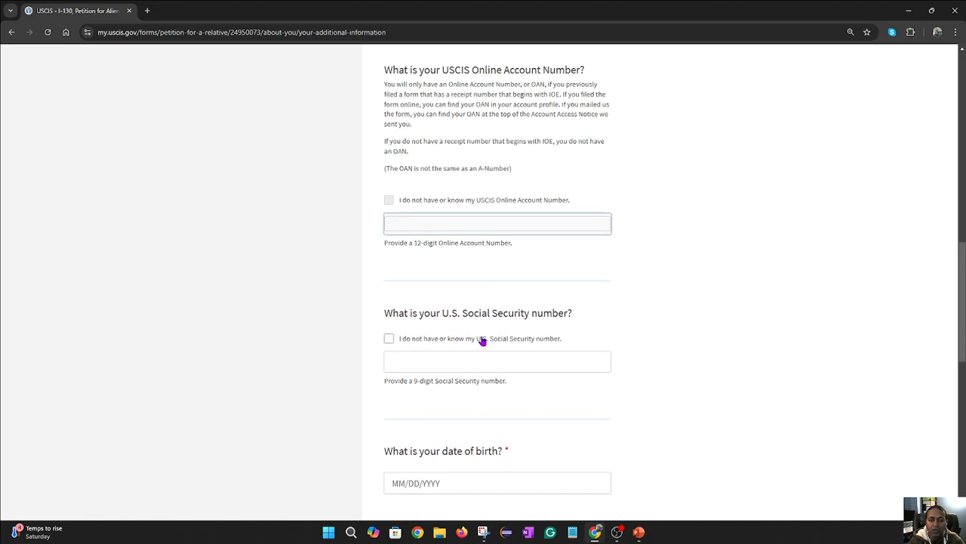
{"action": "left_click", "coordinate": [486, 360]}
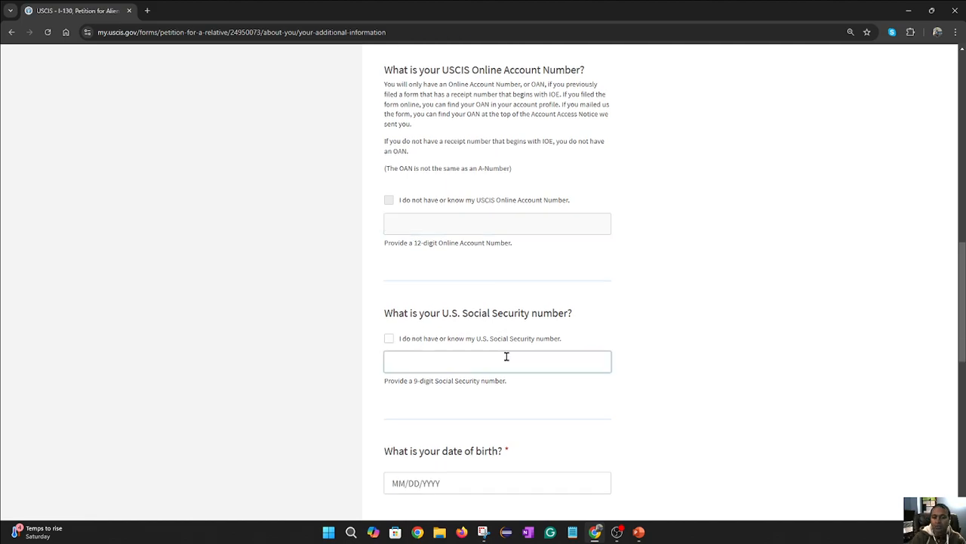
{"action": "left_click", "coordinate": [389, 339]}
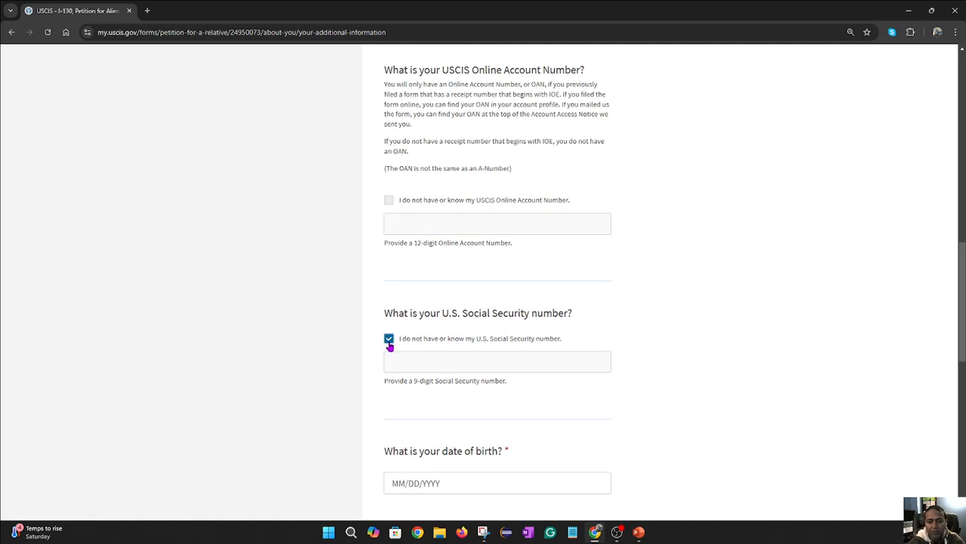
{"action": "left_click", "coordinate": [413, 344]}
{"action": "left_click", "coordinate": [502, 365]}
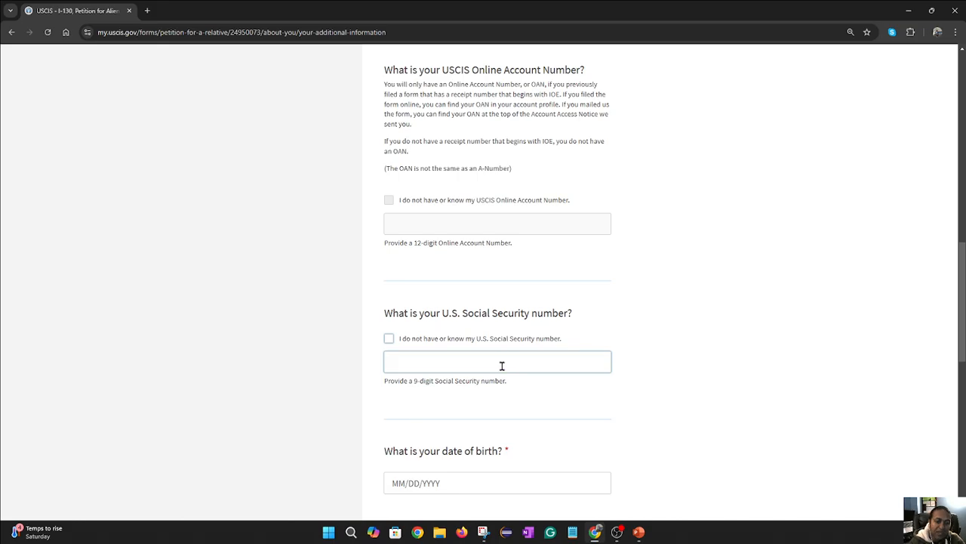
{"action": "scroll", "coordinate": [542, 339], "scroll_direction": "down", "scroll_amount": 2}
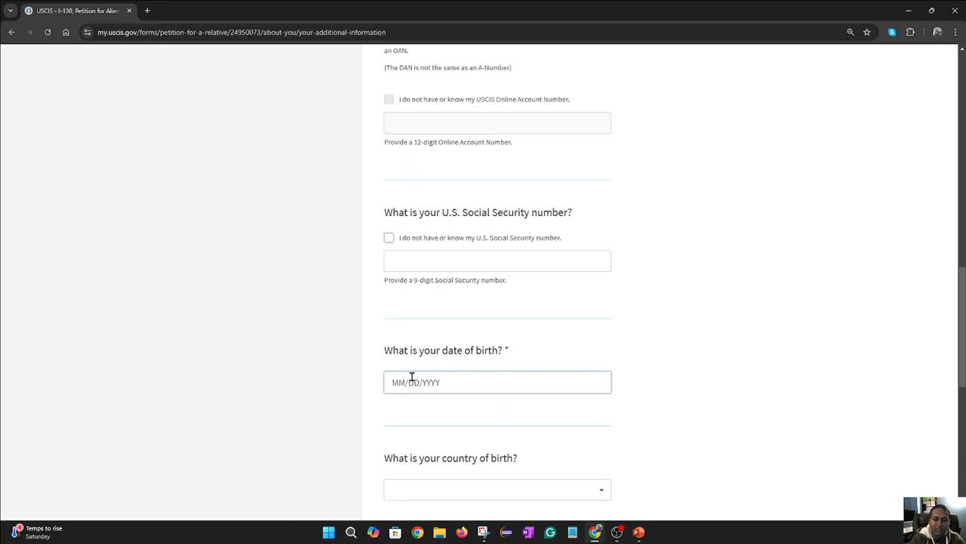
{"action": "scroll", "coordinate": [483, 378], "scroll_direction": "down", "scroll_amount": 2}
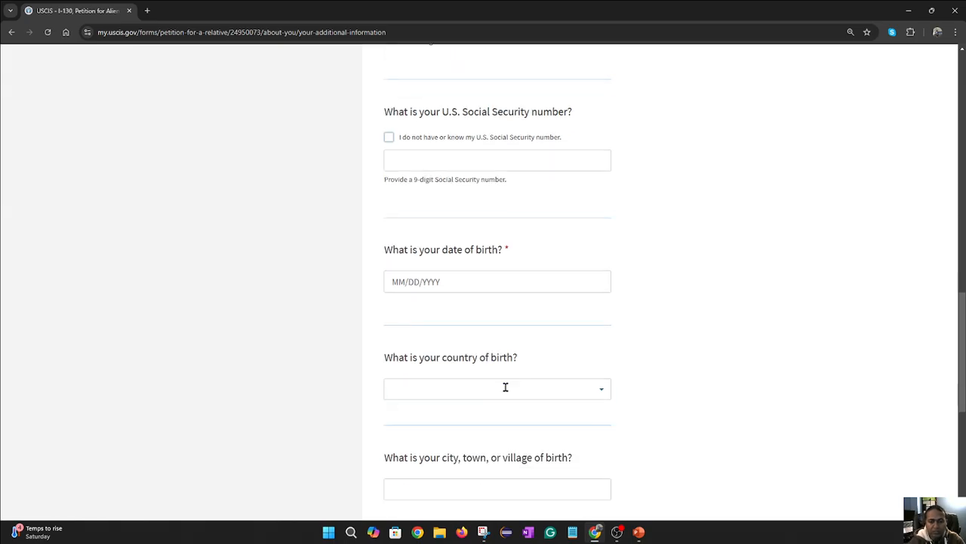
{"action": "scroll", "coordinate": [528, 377], "scroll_direction": "down", "scroll_amount": 1}
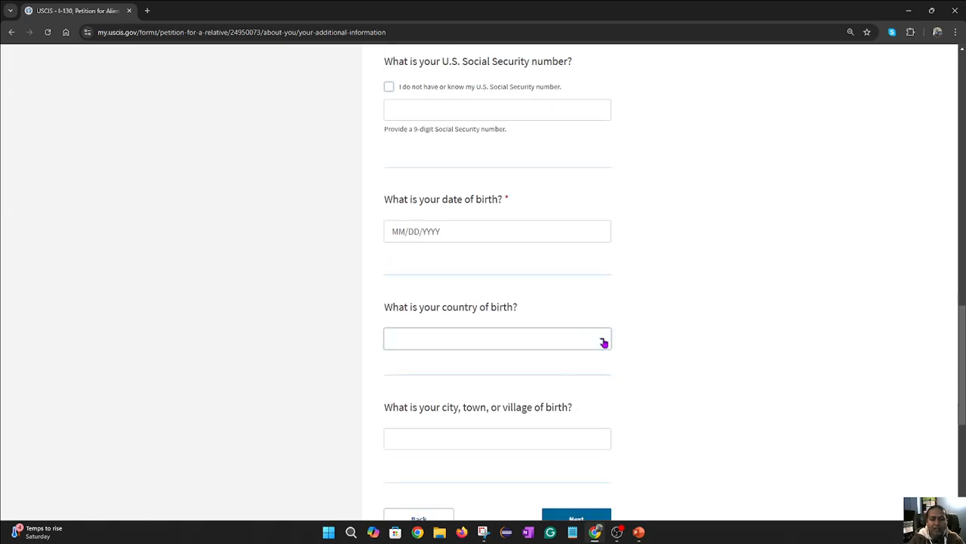
{"action": "left_click", "coordinate": [604, 343]}
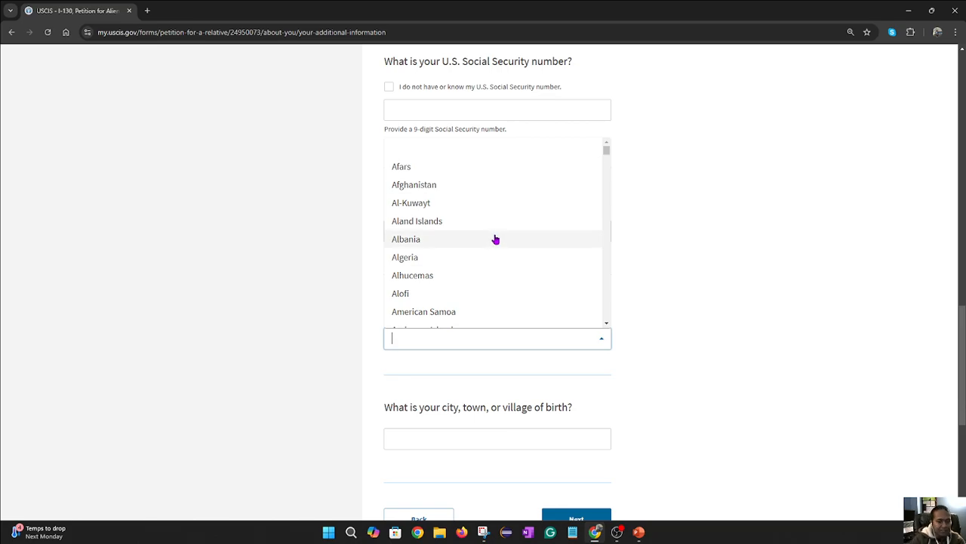
{"action": "left_click", "coordinate": [664, 225]}
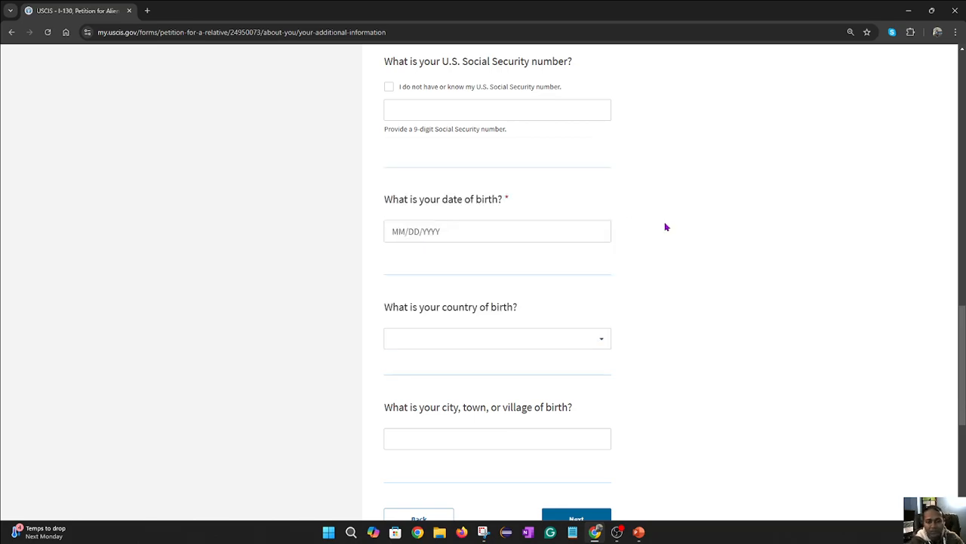
{"action": "scroll", "coordinate": [643, 249], "scroll_direction": "down", "scroll_amount": 2}
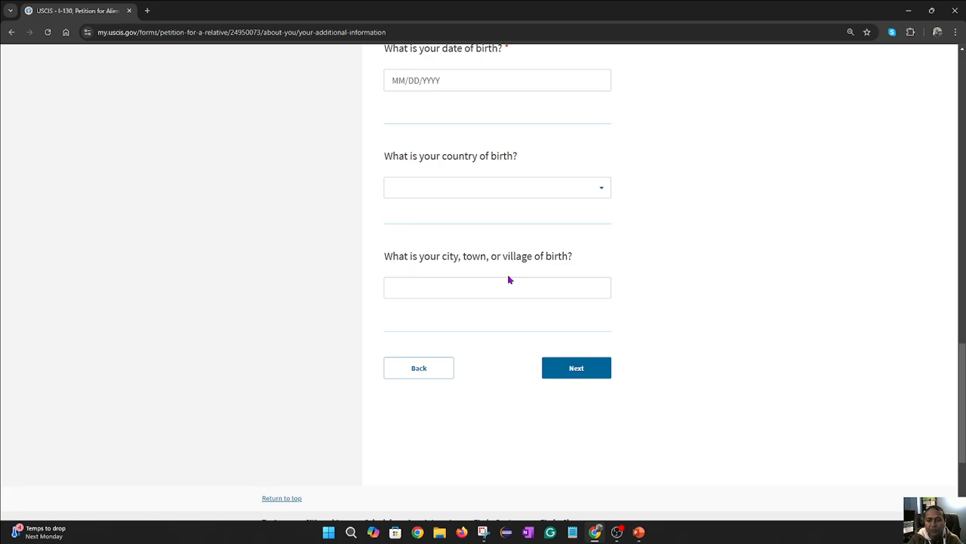
{"action": "left_click", "coordinate": [473, 279]}
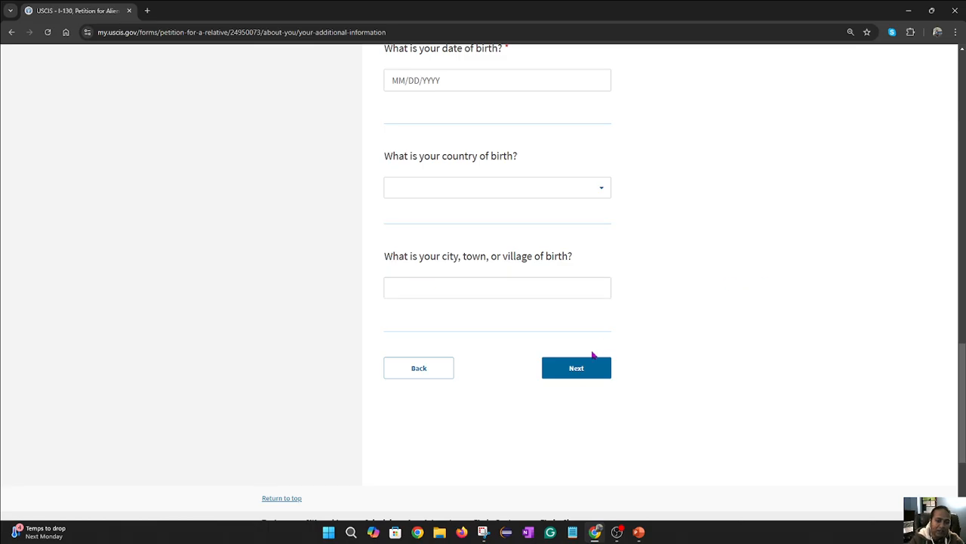
- Answer Yes to having a Certificate of Naturalization, select the Certificate Number field, and open a new tab
{"action": "left_click", "coordinate": [587, 375]}
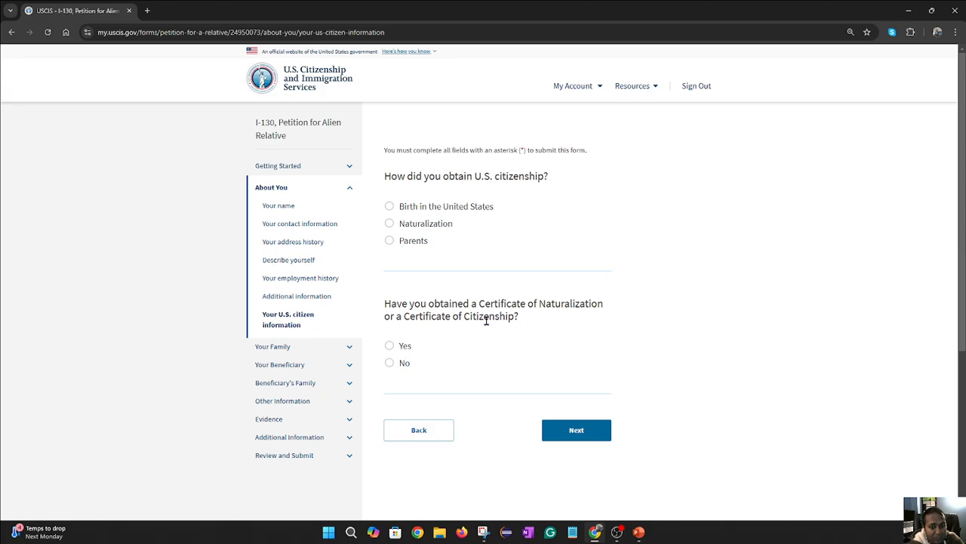
{"action": "left_click", "coordinate": [390, 345]}
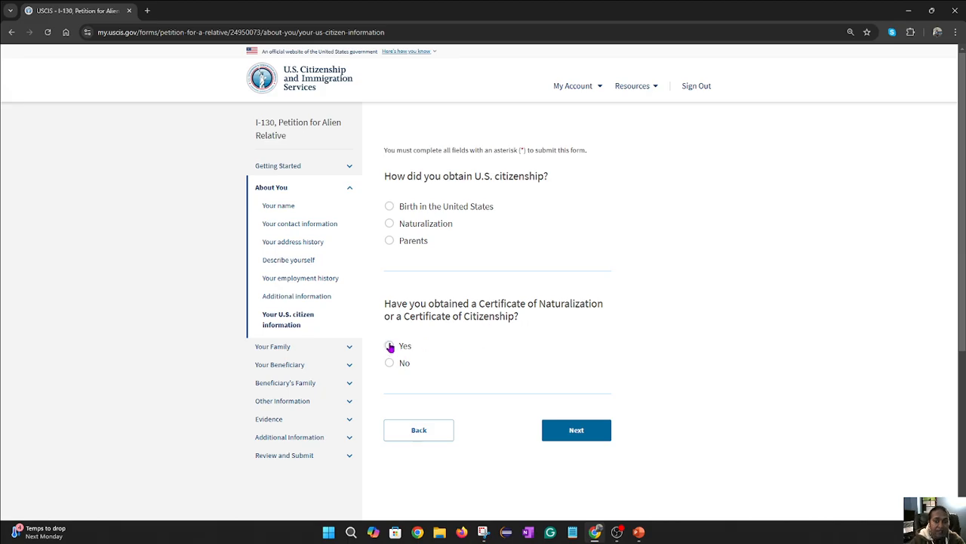
{"action": "scroll", "coordinate": [529, 351], "scroll_direction": "down", "scroll_amount": 1}
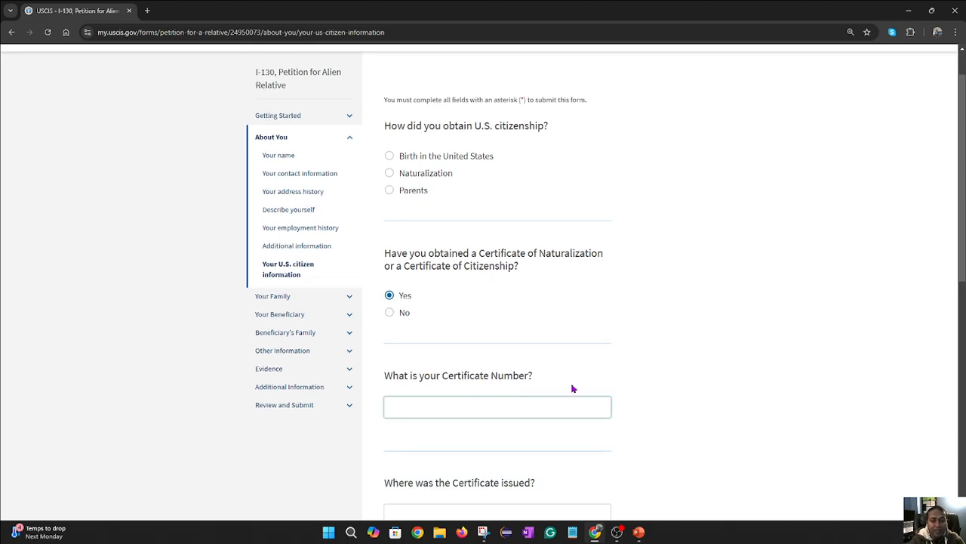
{"action": "left_click", "coordinate": [486, 406]}
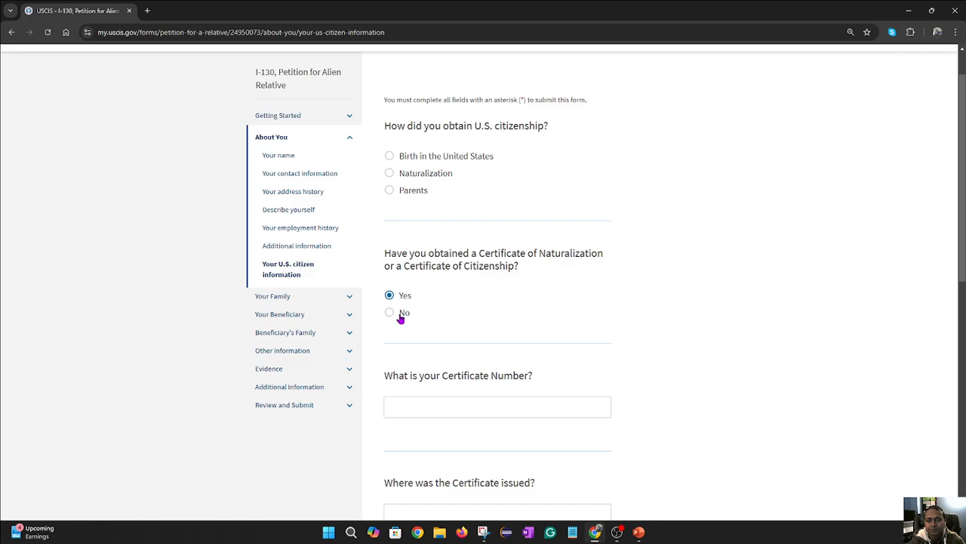
{"action": "left_click", "coordinate": [147, 10]}
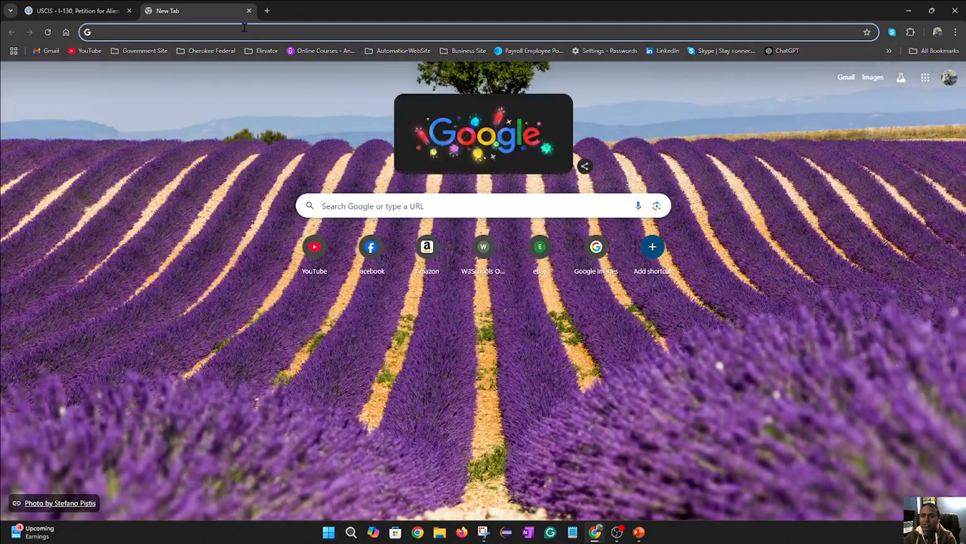
- Search Google for 'Naturaization Certificate image' and preview the first sample
{"action": "type", "text": "Natura"}
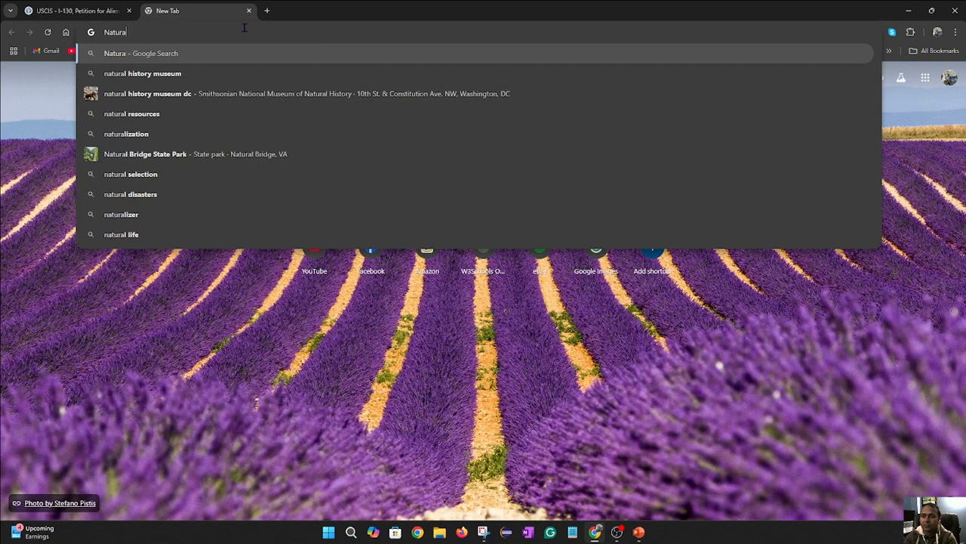
{"action": "type", "text": "ization"}
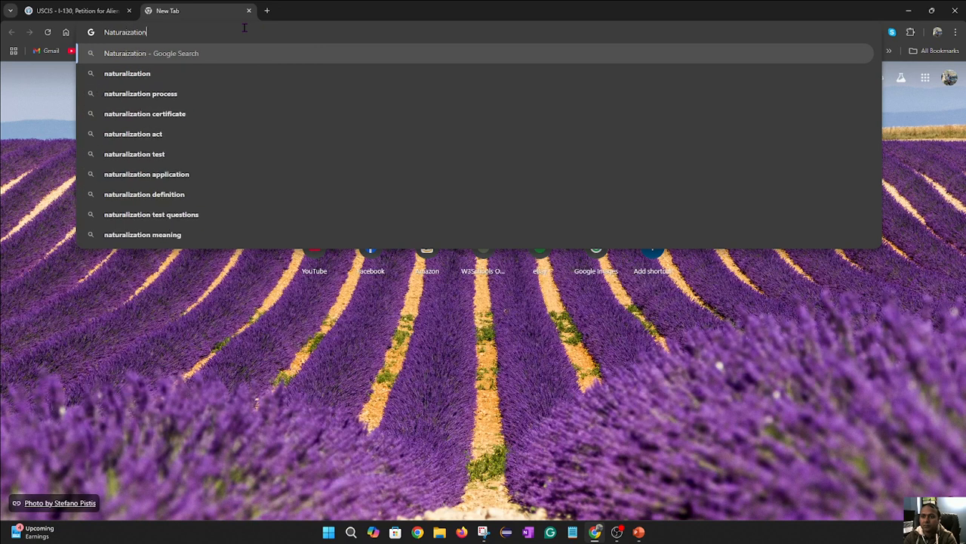
{"action": "type", "text": " Certifi"}
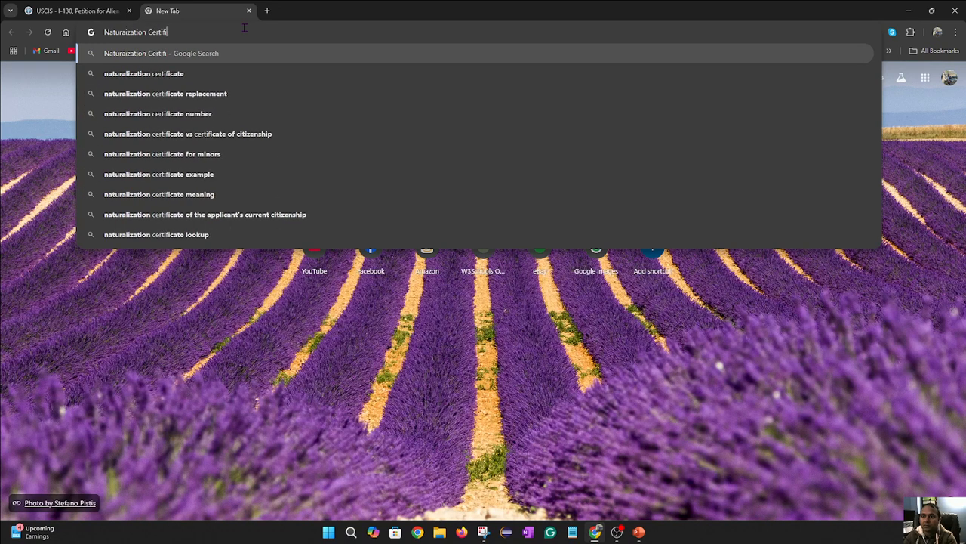
{"action": "type", "text": "cate"}
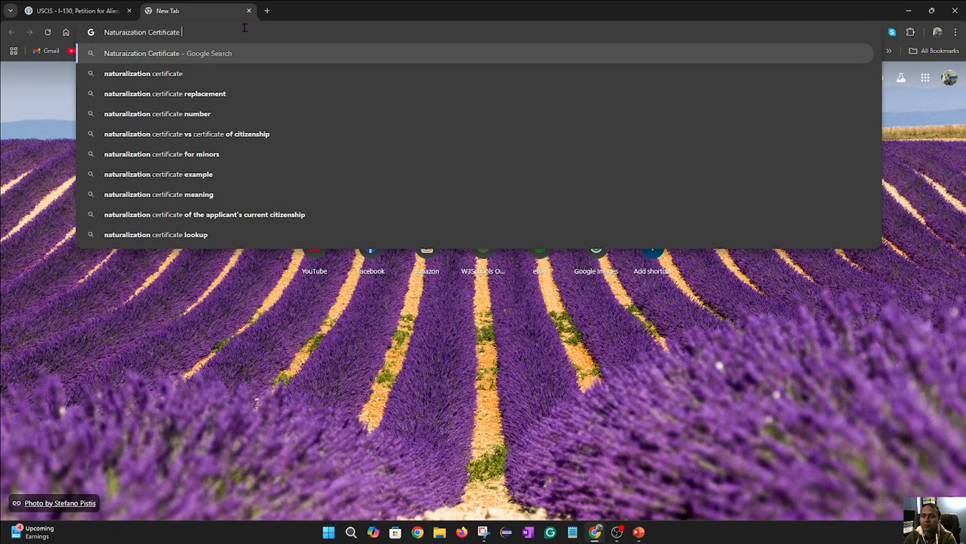
{"action": "type", "text": " image"}
{"action": "key", "text": "Return"}
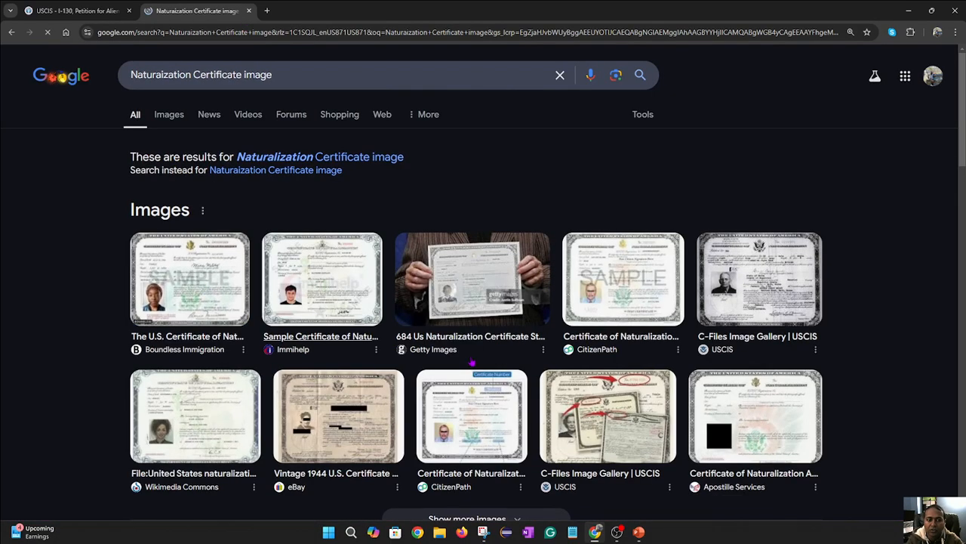
{"action": "left_click", "coordinate": [190, 279]}
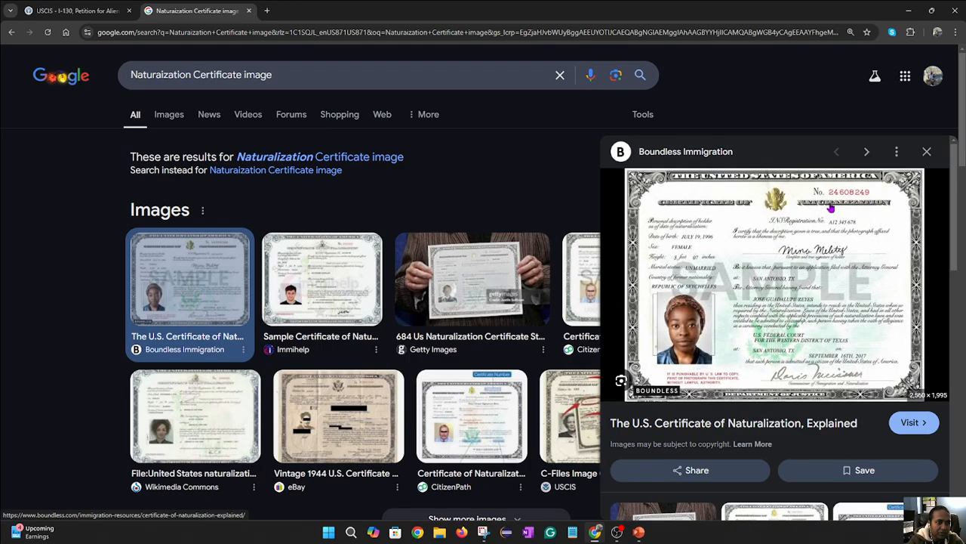
- Search 'uS visa image' in a new tab, preview the Immihelp and B-1/B-2 samples, and return to the I-130 tab
{"action": "left_click", "coordinate": [267, 10]}
{"action": "type", "text": "u"}
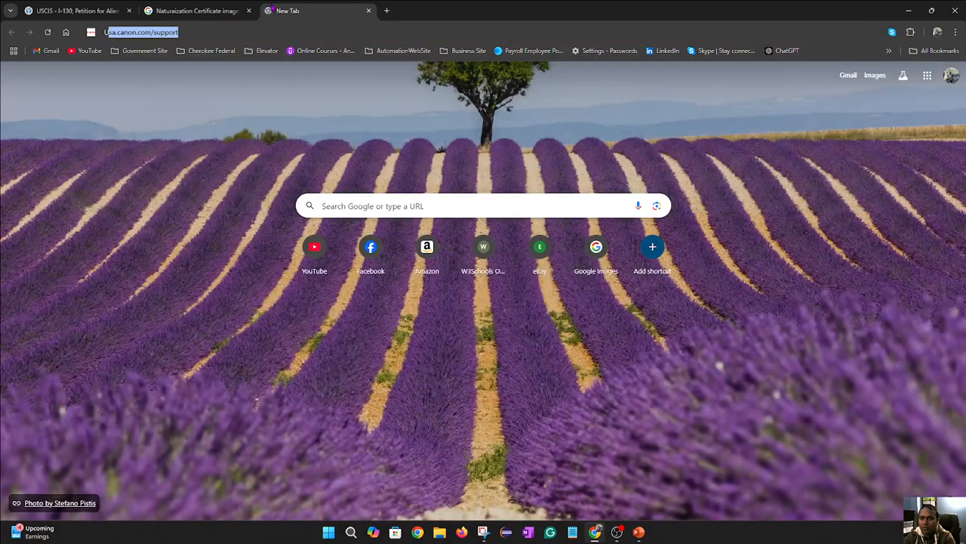
{"action": "type", "text": "S vi"}
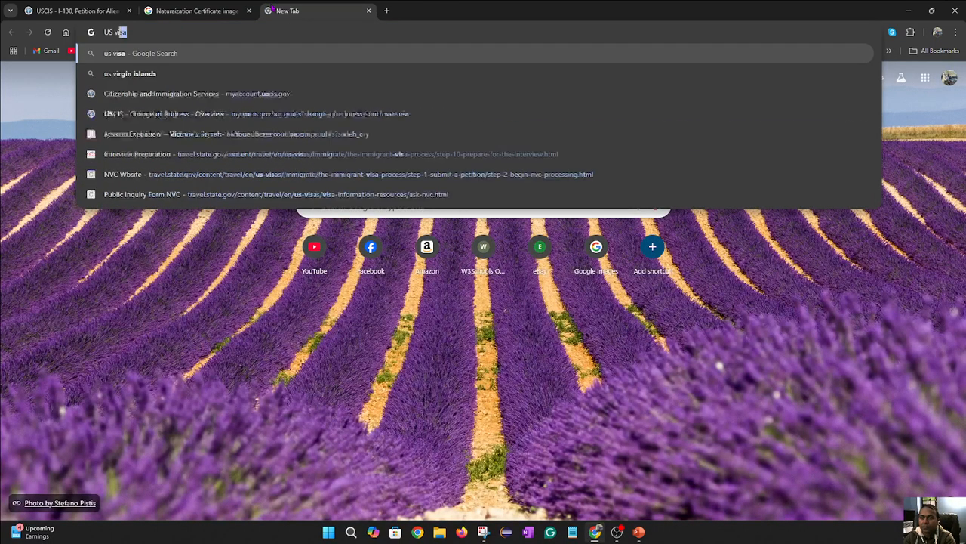
{"action": "type", "text": "sa image"}
{"action": "key", "text": "Return"}
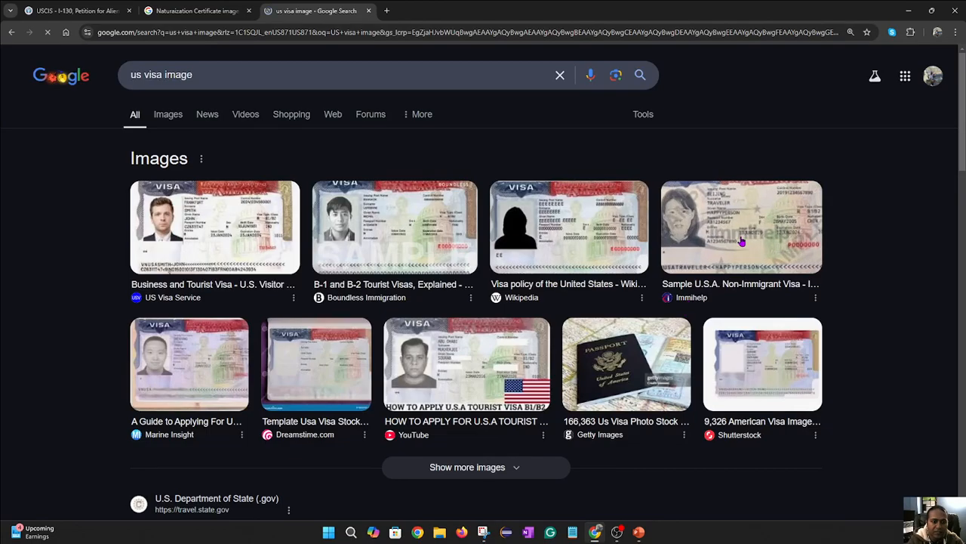
{"action": "right_click", "coordinate": [730, 239]}
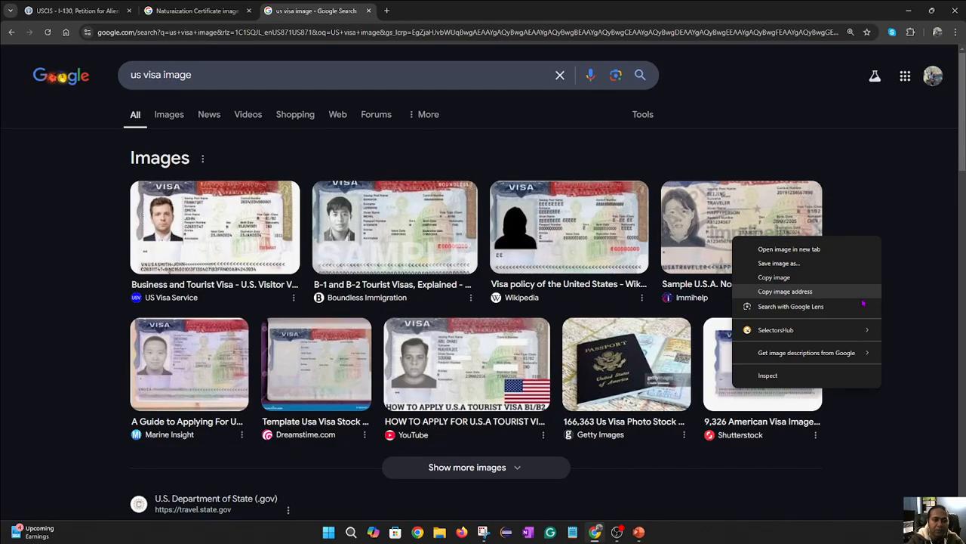
{"action": "left_click", "coordinate": [690, 195]}
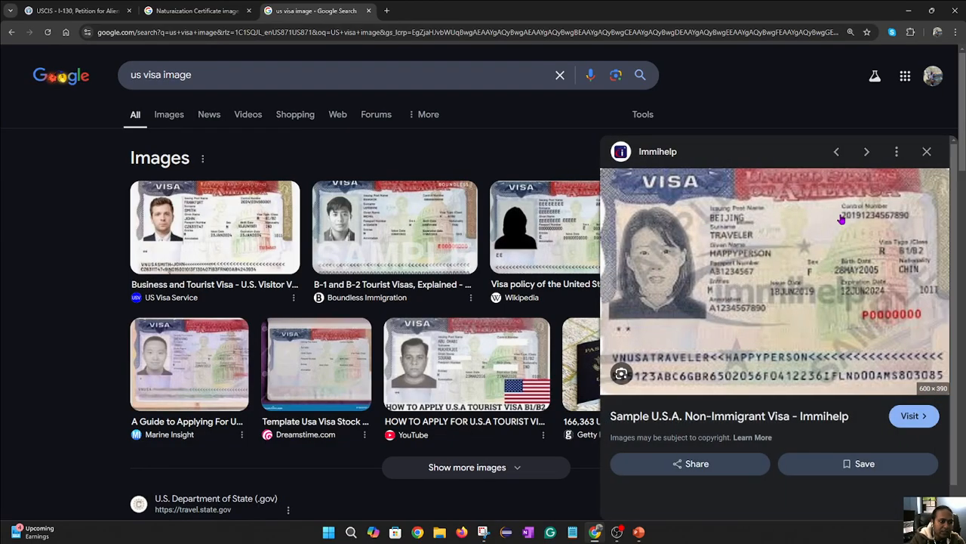
{"action": "left_click", "coordinate": [404, 239]}
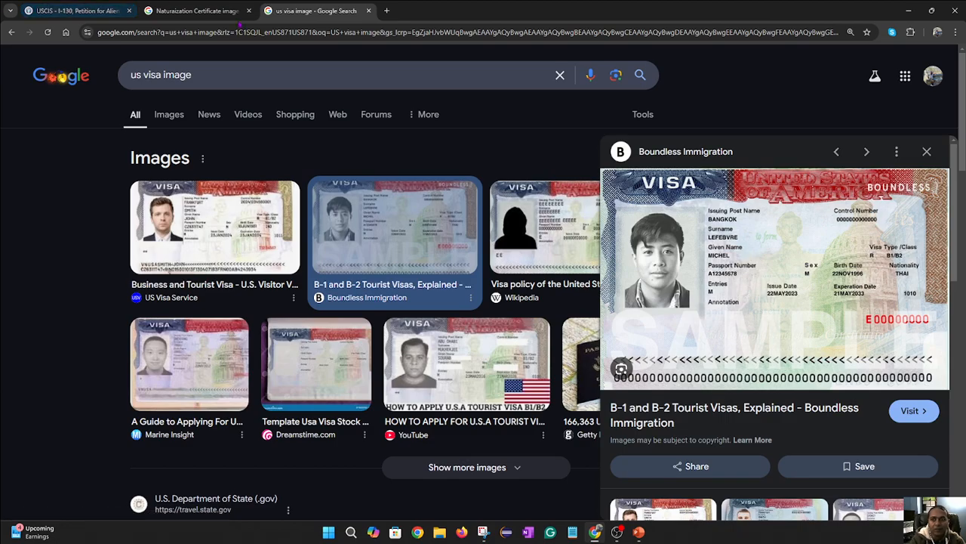
{"action": "left_click", "coordinate": [368, 10]}
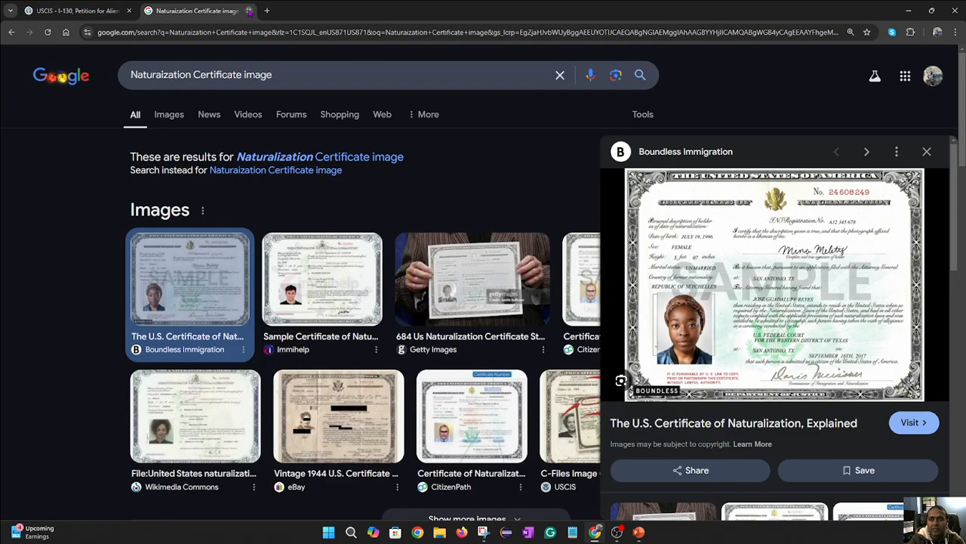
{"action": "left_click", "coordinate": [74, 10]}
- Scroll past the Certificate of Naturalization questions and proceed to the Marital status page
{"action": "scroll", "coordinate": [720, 333], "scroll_direction": "down", "scroll_amount": 4}
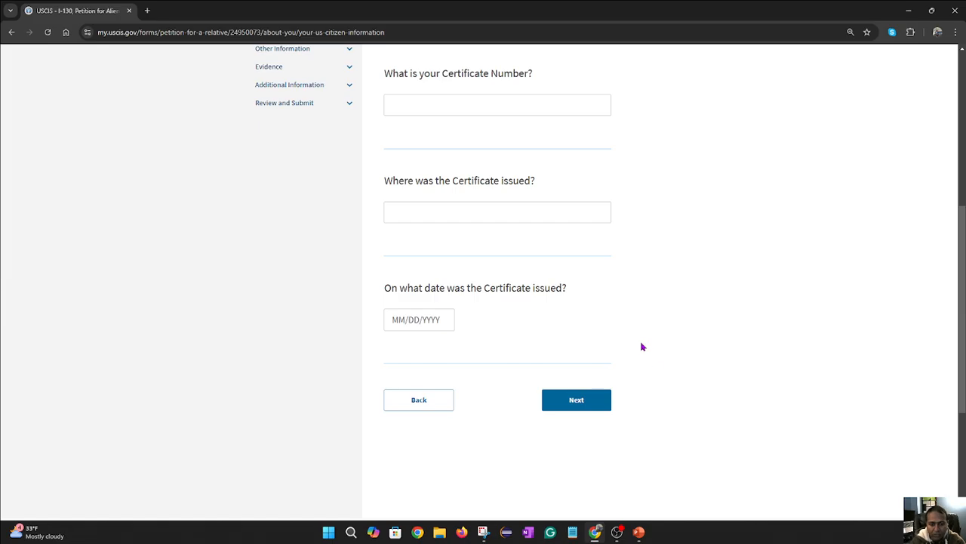
{"action": "left_click", "coordinate": [575, 401]}
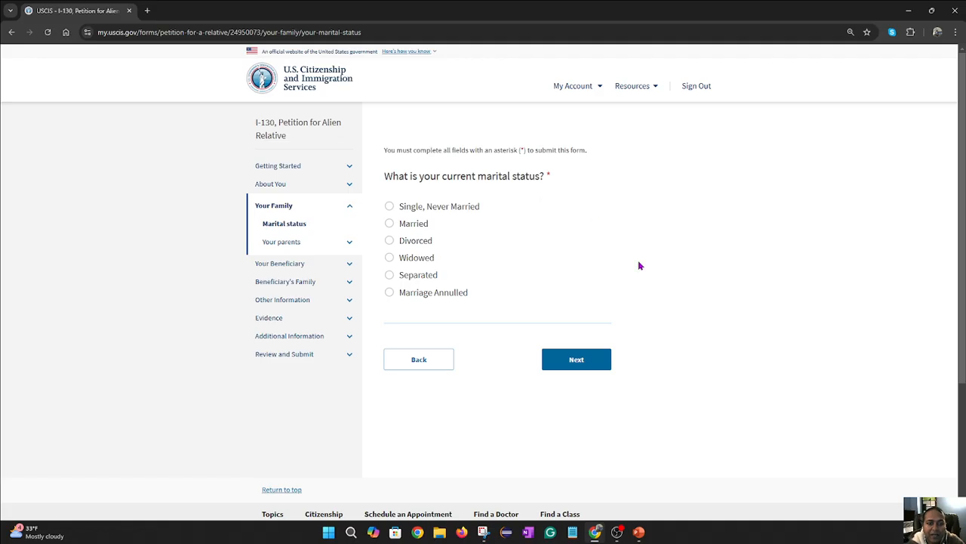
- Move past marital status to the parent 1 page, highlighting 'parent 1?' and reviewing its questions
{"action": "left_click", "coordinate": [576, 359]}
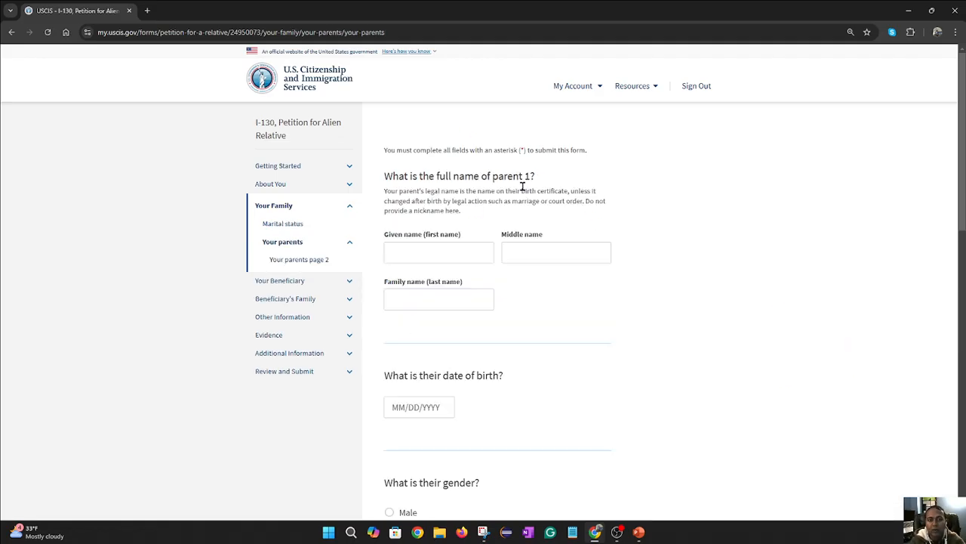
{"action": "left_click_drag", "start_coordinate": [535, 178], "coordinate": [489, 174]}
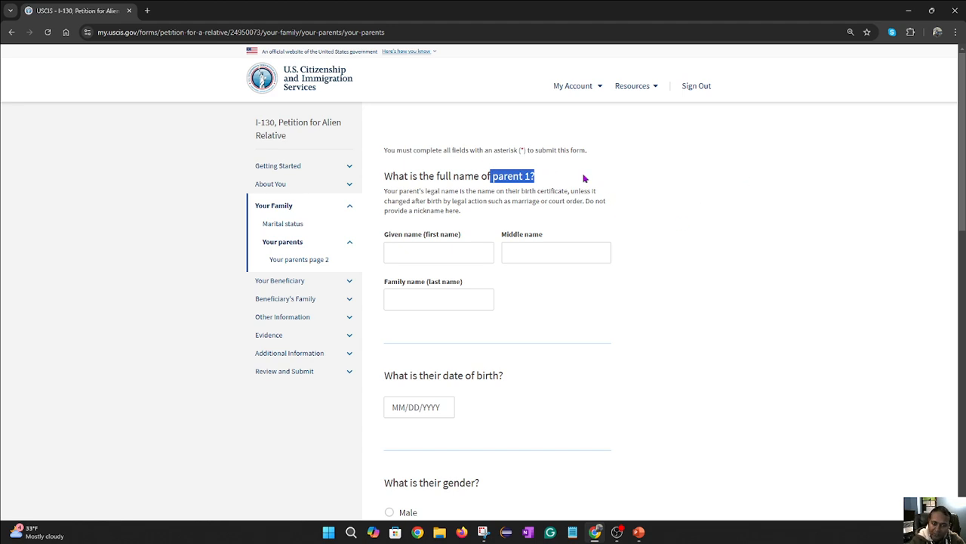
{"action": "scroll", "coordinate": [689, 255], "scroll_direction": "down", "scroll_amount": 1}
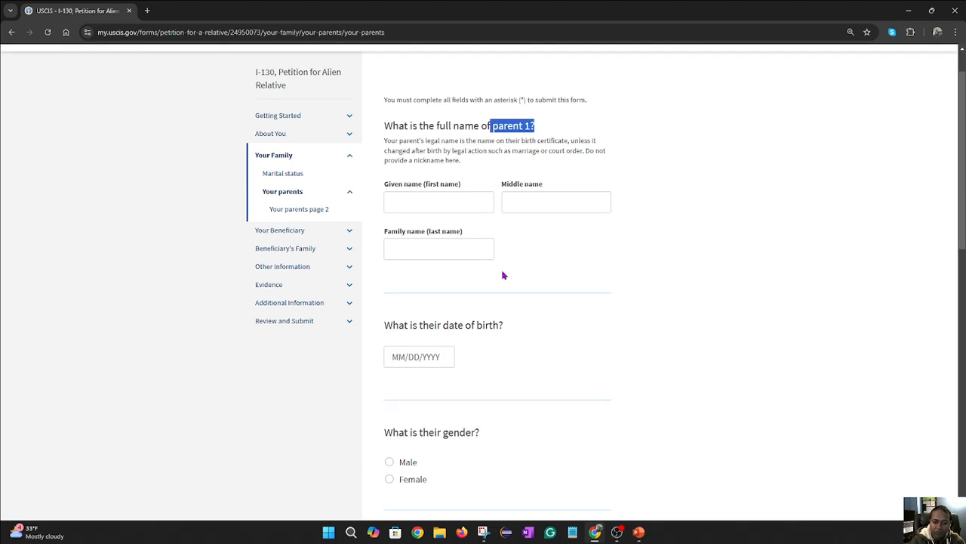
{"action": "scroll", "coordinate": [597, 351], "scroll_direction": "down", "scroll_amount": 3}
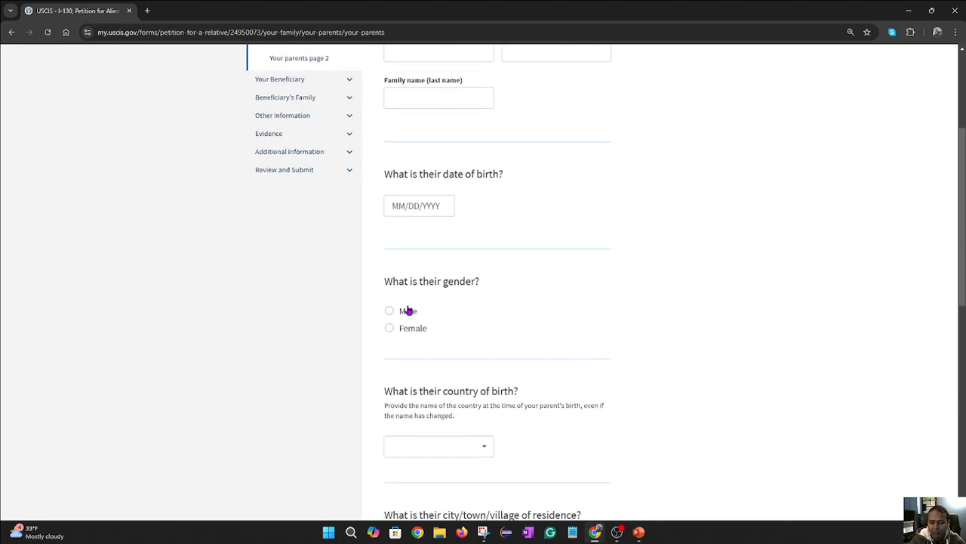
{"action": "scroll", "coordinate": [513, 305], "scroll_direction": "down", "scroll_amount": 3}
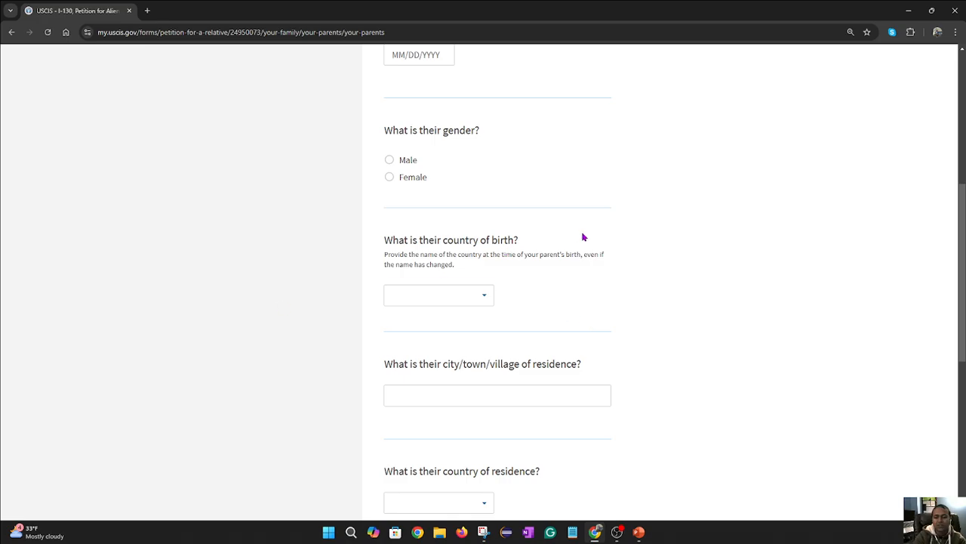
{"action": "scroll", "coordinate": [596, 234], "scroll_direction": "down", "scroll_amount": 4}
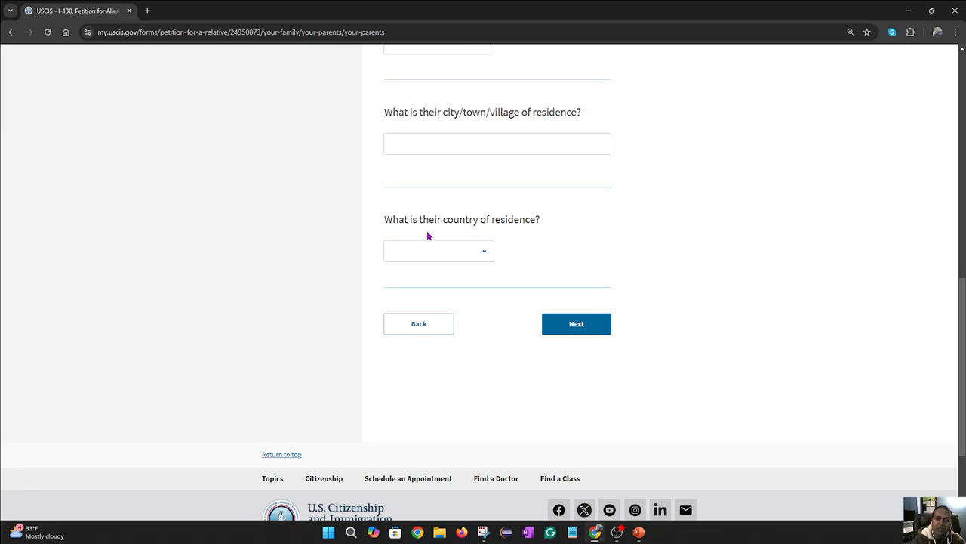
{"action": "scroll", "coordinate": [524, 224], "scroll_direction": "up", "scroll_amount": 2}
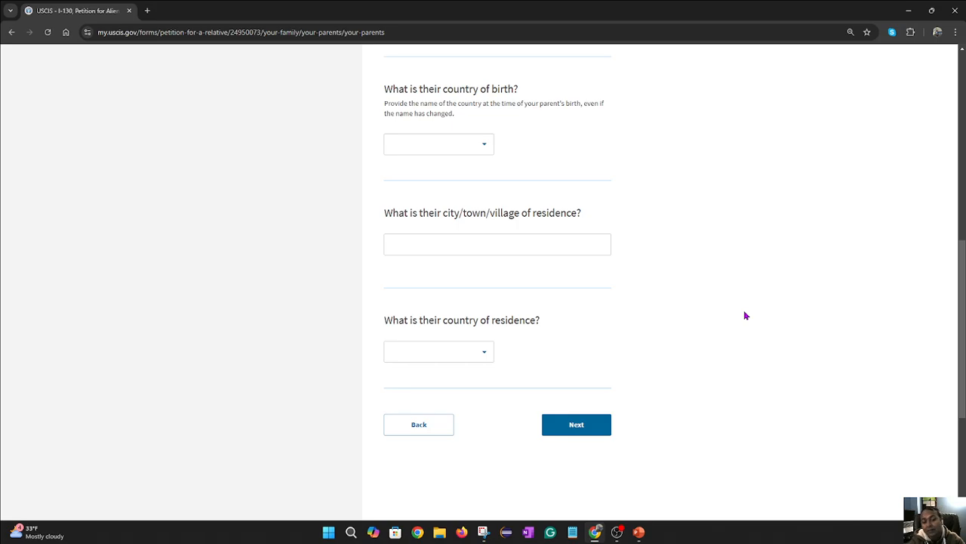
- Review the parent 2 page and continue to the relationship-to-beneficiary question
{"action": "left_click", "coordinate": [604, 425]}
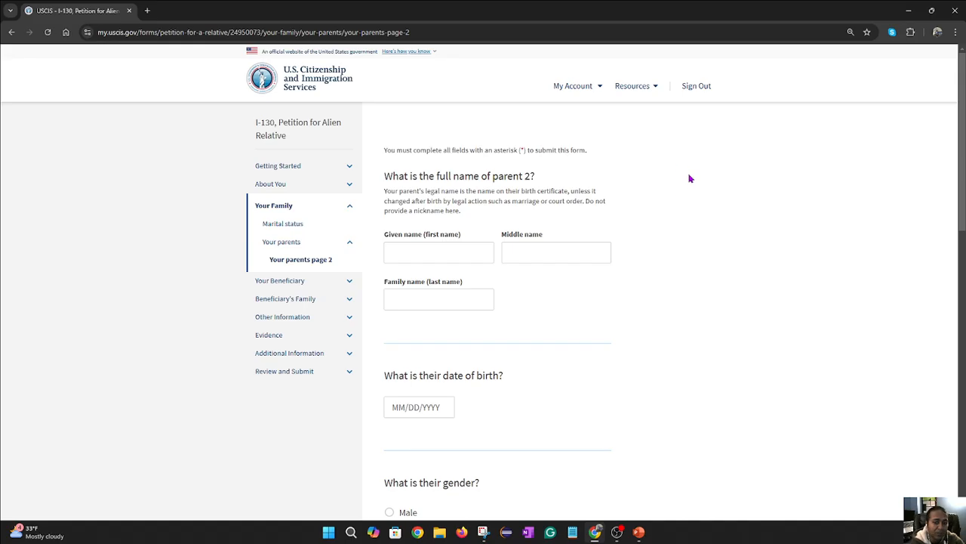
{"action": "scroll", "coordinate": [639, 270], "scroll_direction": "down", "scroll_amount": 3}
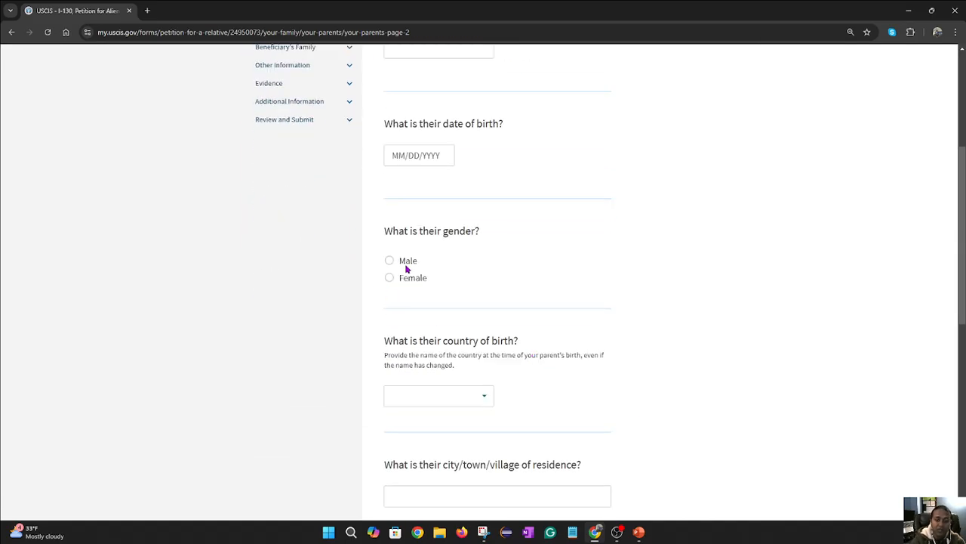
{"action": "scroll", "coordinate": [640, 297], "scroll_direction": "down", "scroll_amount": 4}
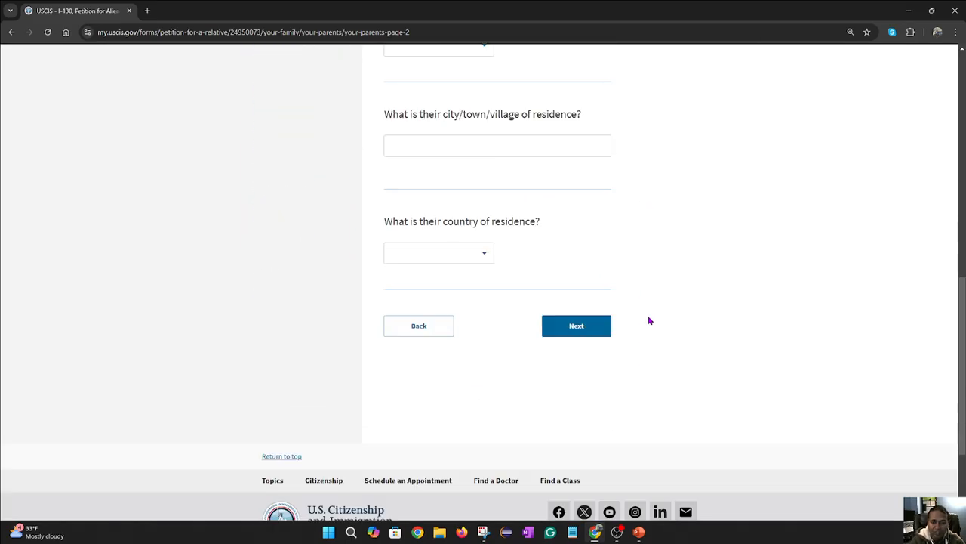
{"action": "left_click", "coordinate": [578, 329]}
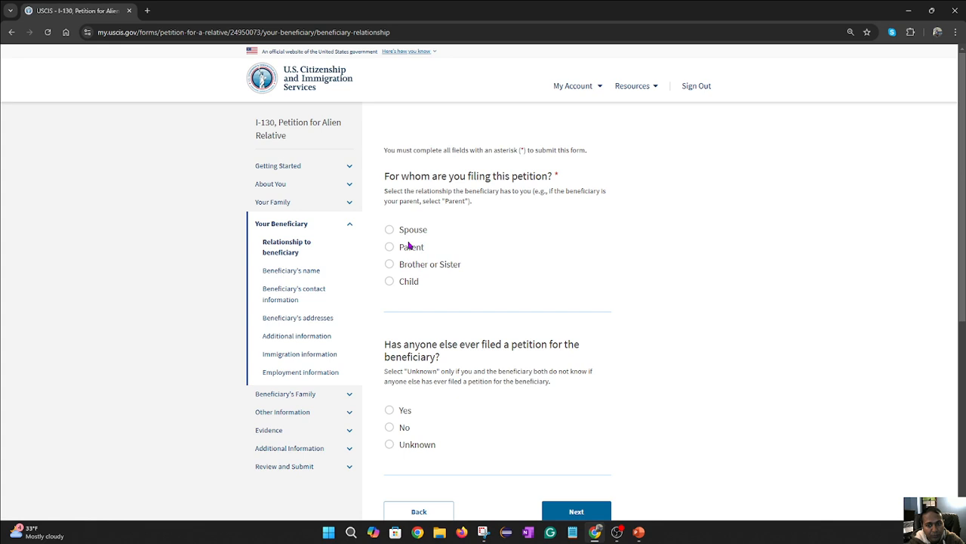
{"action": "scroll", "coordinate": [559, 283], "scroll_direction": "down", "scroll_amount": 1}
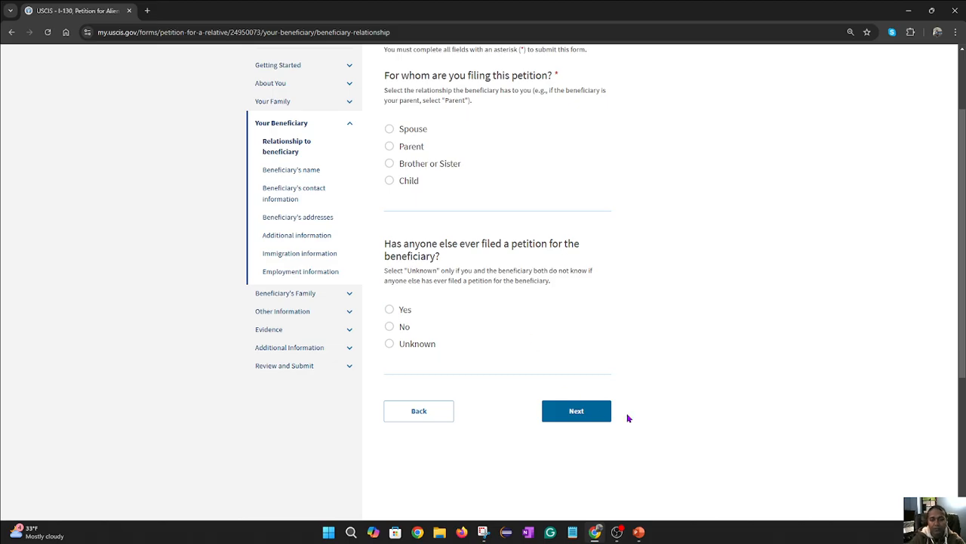
- Open the beneficiary's name page, review its note, and leave the given name blank
{"action": "left_click", "coordinate": [597, 419]}
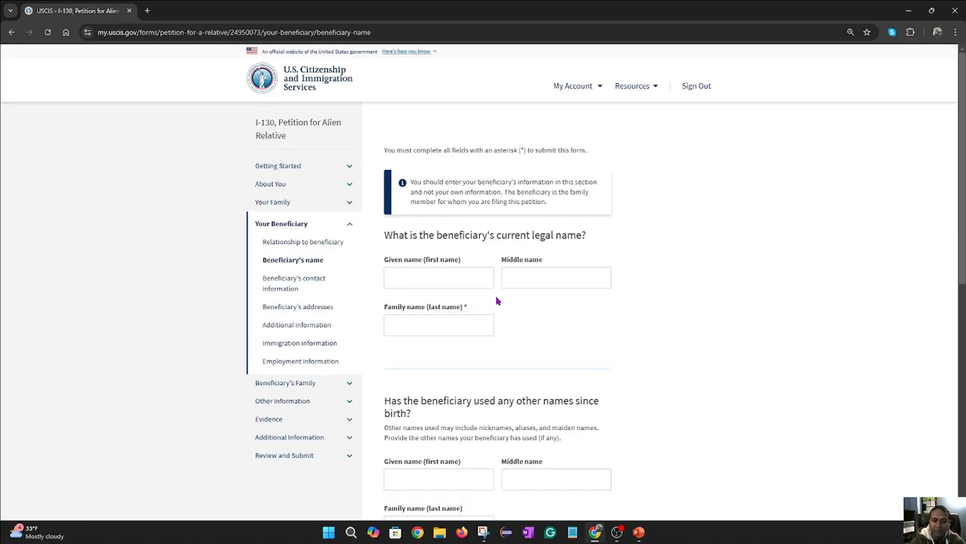
{"action": "scroll", "coordinate": [472, 299], "scroll_direction": "down", "scroll_amount": 1}
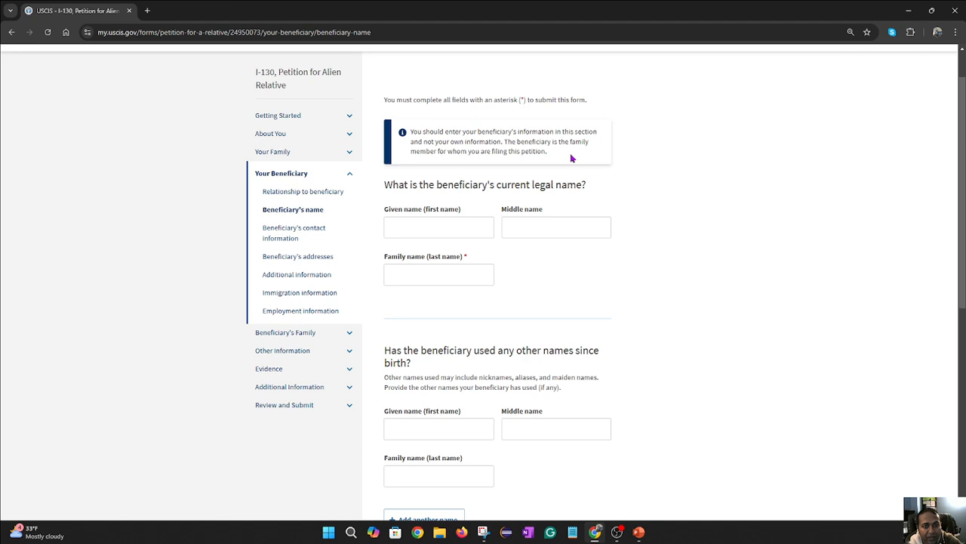
{"action": "left_click_drag", "start_coordinate": [572, 156], "coordinate": [399, 136]}
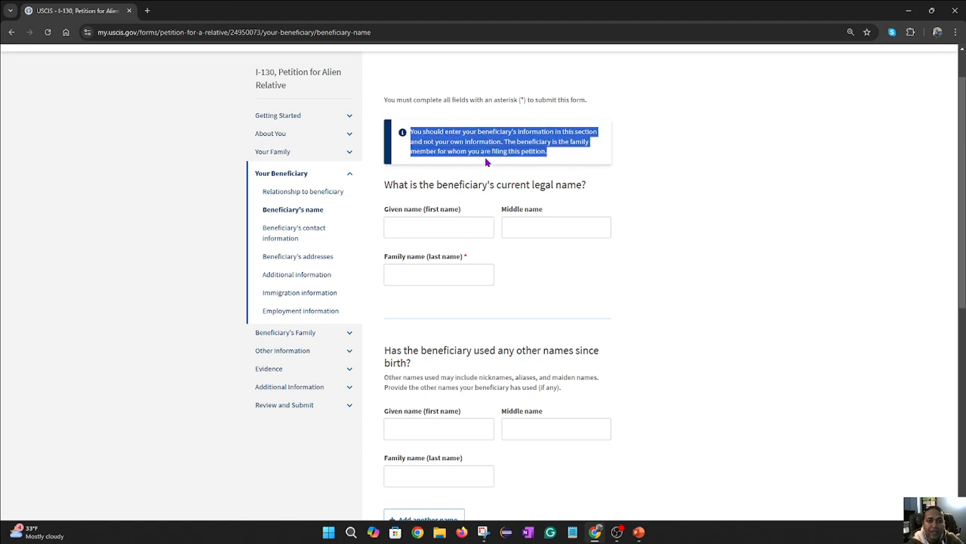
{"action": "left_click", "coordinate": [559, 154]}
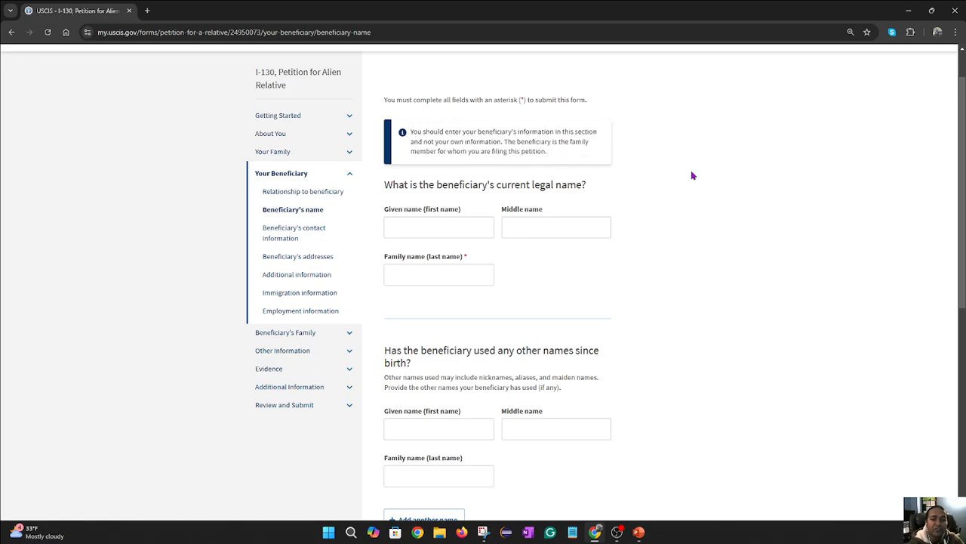
{"action": "left_click", "coordinate": [417, 225]}
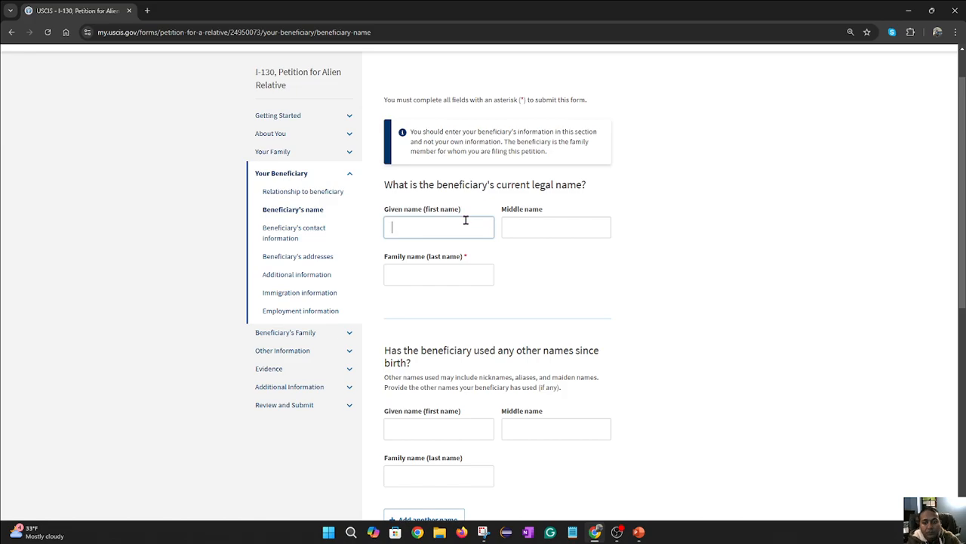
{"action": "scroll", "coordinate": [465, 220], "scroll_direction": "down", "scroll_amount": 1}
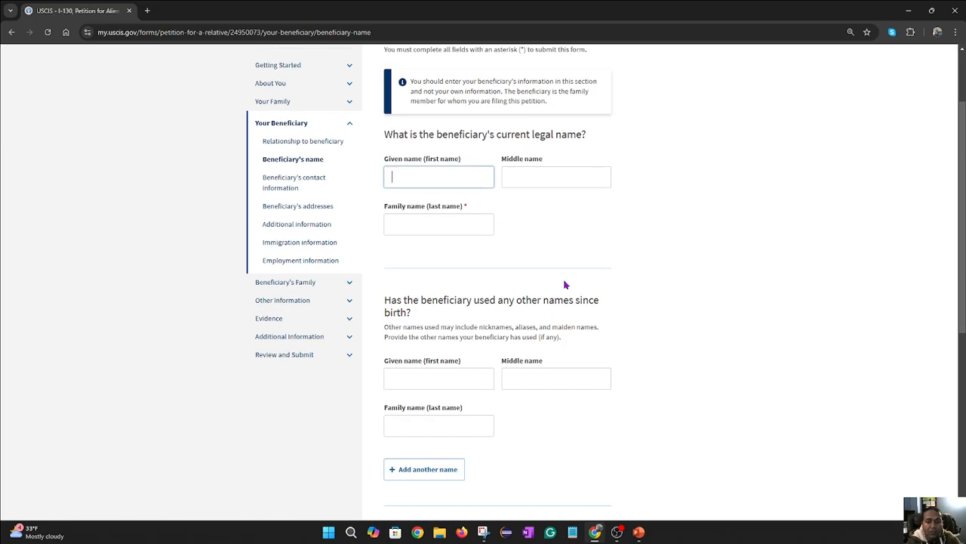
{"action": "scroll", "coordinate": [602, 302], "scroll_direction": "down", "scroll_amount": 2}
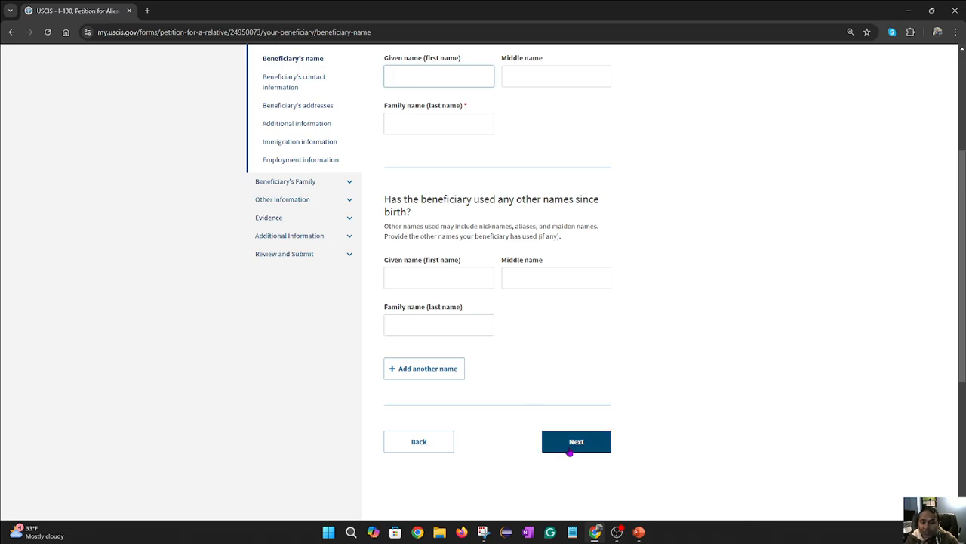
- Skip the beneficiary's contact information, leaving Email empty, and scroll through the addresses page
{"action": "left_click", "coordinate": [570, 451]}
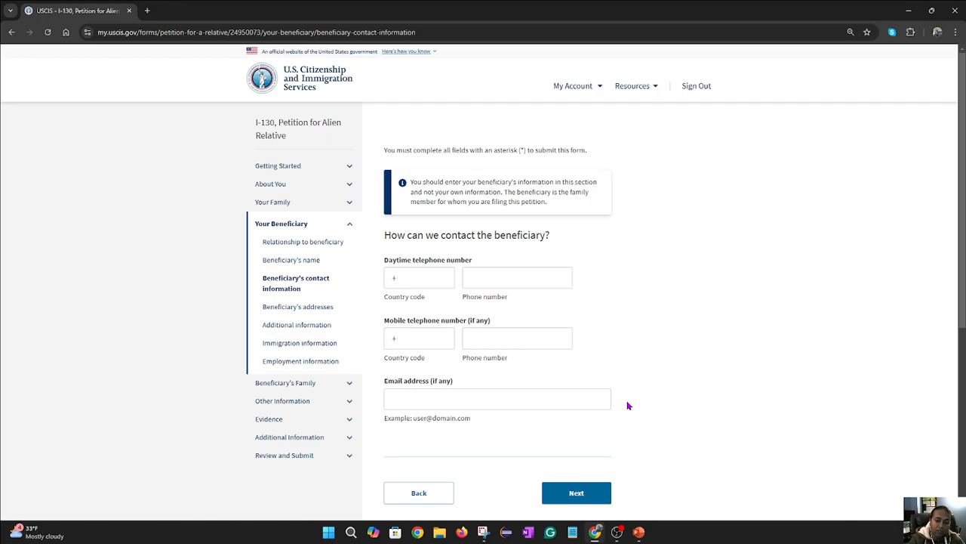
{"action": "left_click", "coordinate": [473, 398]}
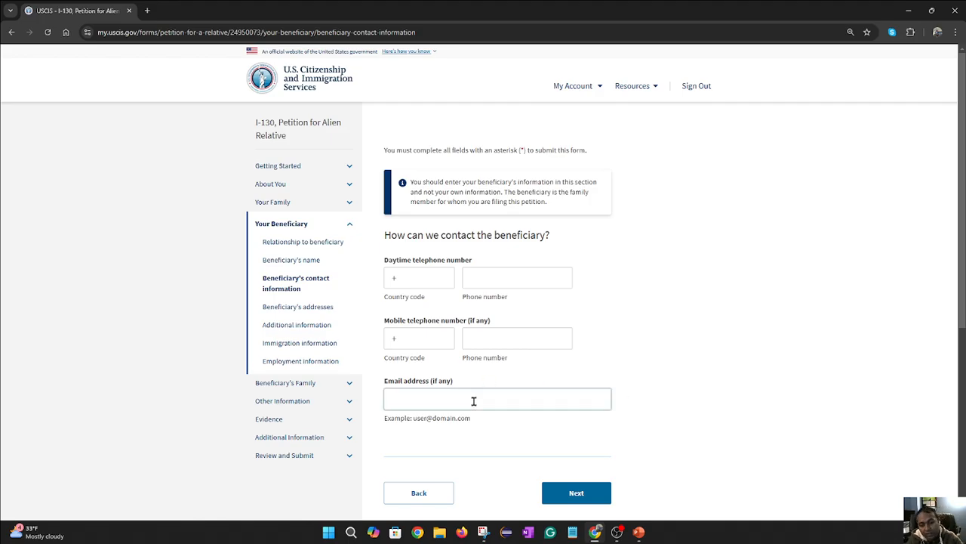
{"action": "scroll", "coordinate": [552, 391], "scroll_direction": "down", "scroll_amount": 1}
{"action": "left_click", "coordinate": [606, 393]}
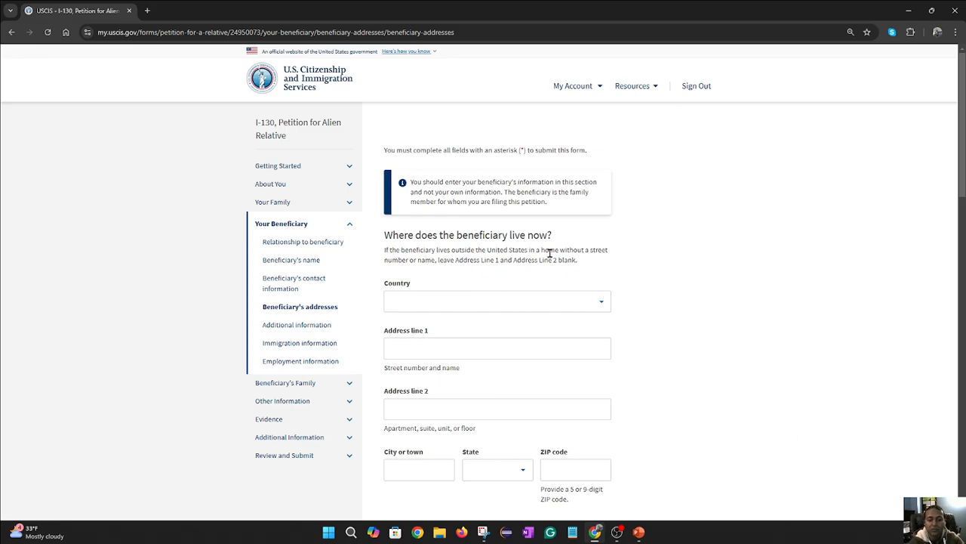
{"action": "scroll", "coordinate": [662, 388], "scroll_direction": "down", "scroll_amount": 5}
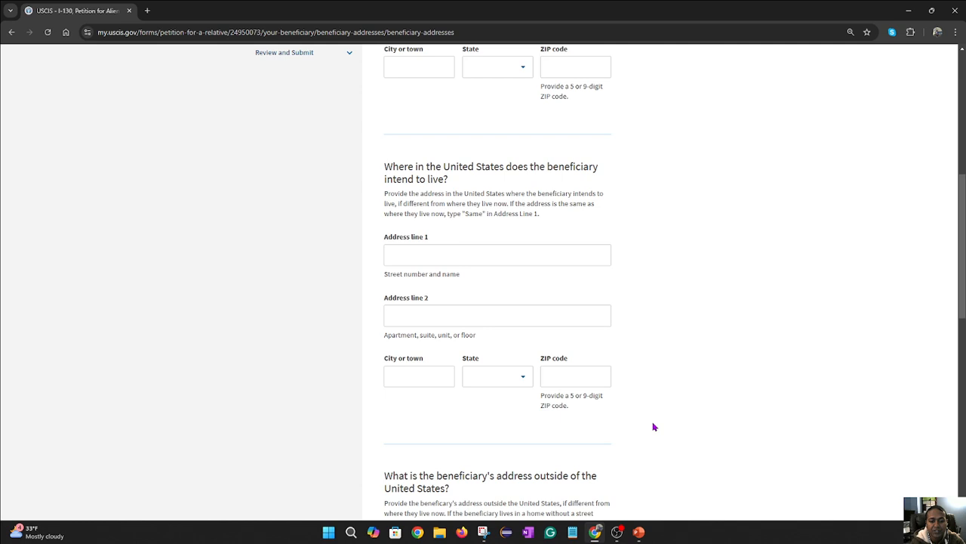
{"action": "scroll", "coordinate": [654, 426], "scroll_direction": "down", "scroll_amount": 4}
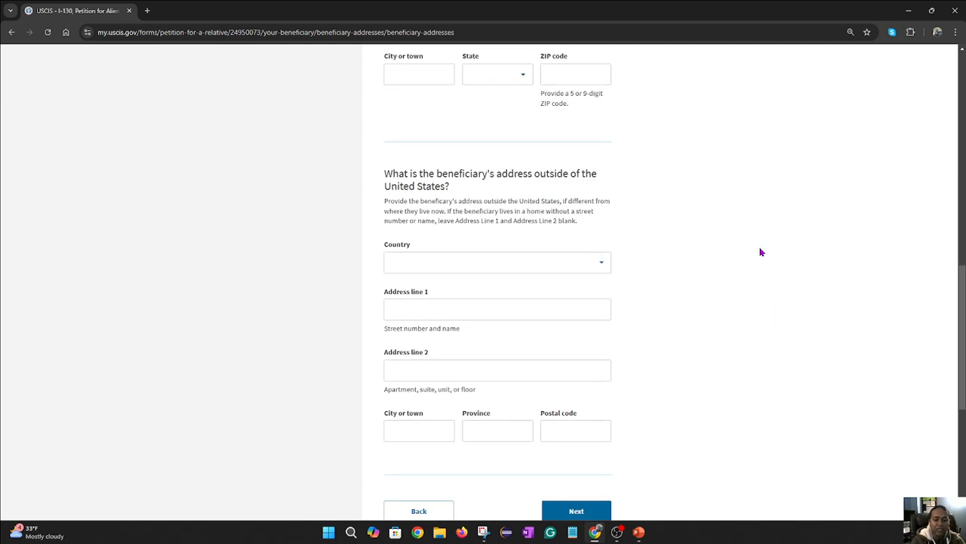
{"action": "scroll", "coordinate": [761, 252], "scroll_direction": "down", "scroll_amount": 3}
- Open the beneficiary's additional information page and tick that they have no A-Number
{"action": "left_click", "coordinate": [576, 410]}
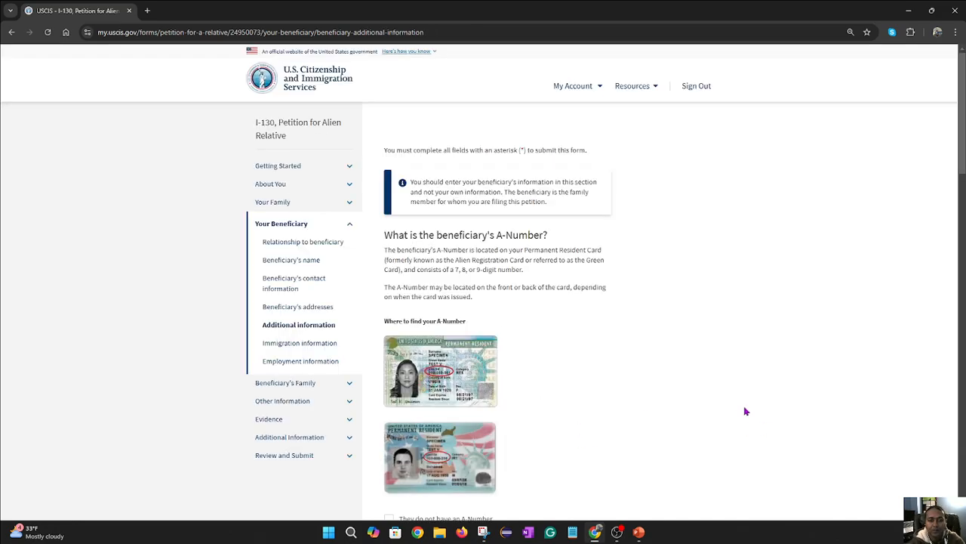
{"action": "scroll", "coordinate": [550, 345], "scroll_direction": "down", "scroll_amount": 2}
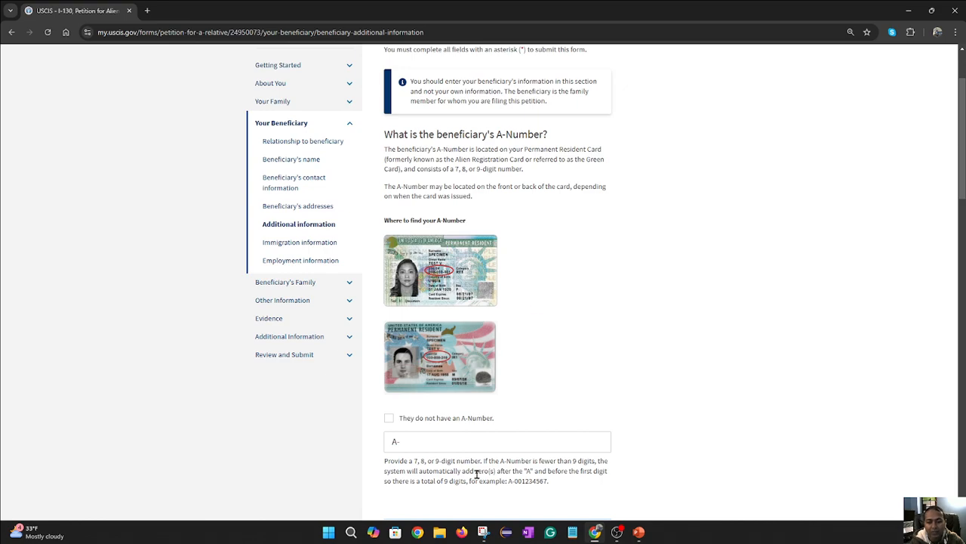
{"action": "left_click", "coordinate": [389, 420]}
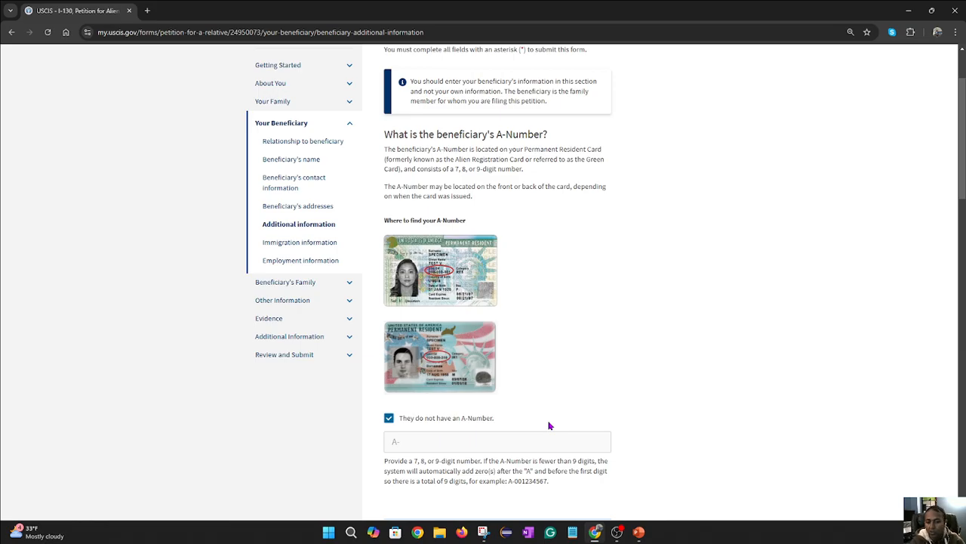
{"action": "scroll", "coordinate": [665, 419], "scroll_direction": "down", "scroll_amount": 5}
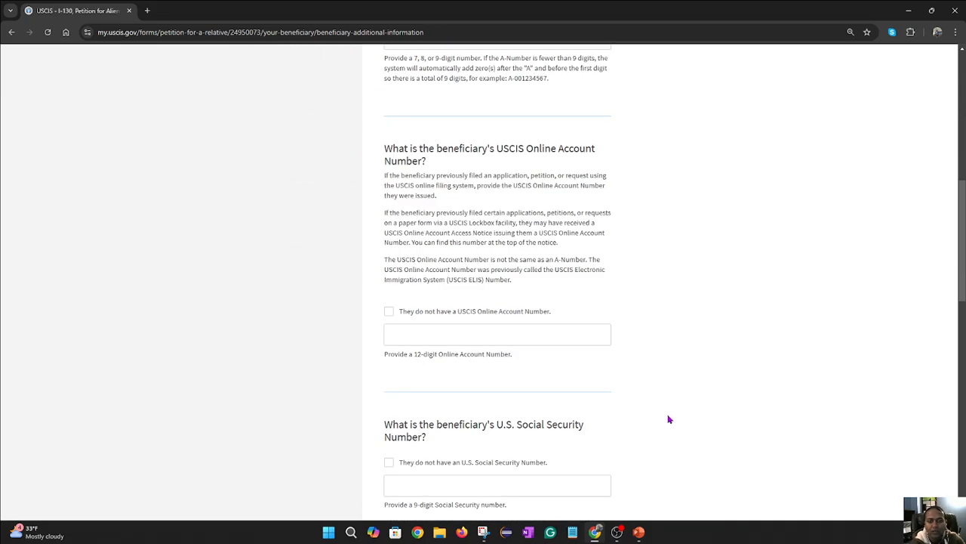
{"action": "left_click_drag", "start_coordinate": [598, 149], "coordinate": [376, 154]}
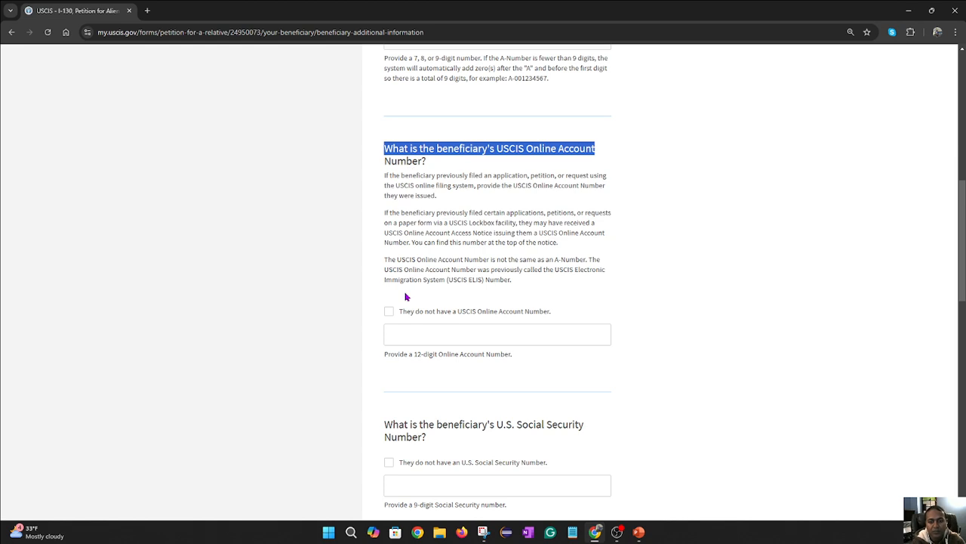
- Tick no USCIS Online Account Number and no Social Security Number, then proceed to immigration information
{"action": "left_click", "coordinate": [389, 311]}
{"action": "scroll", "coordinate": [608, 302], "scroll_direction": "down", "scroll_amount": 1}
{"action": "scroll", "coordinate": [611, 299], "scroll_direction": "down", "scroll_amount": 1}
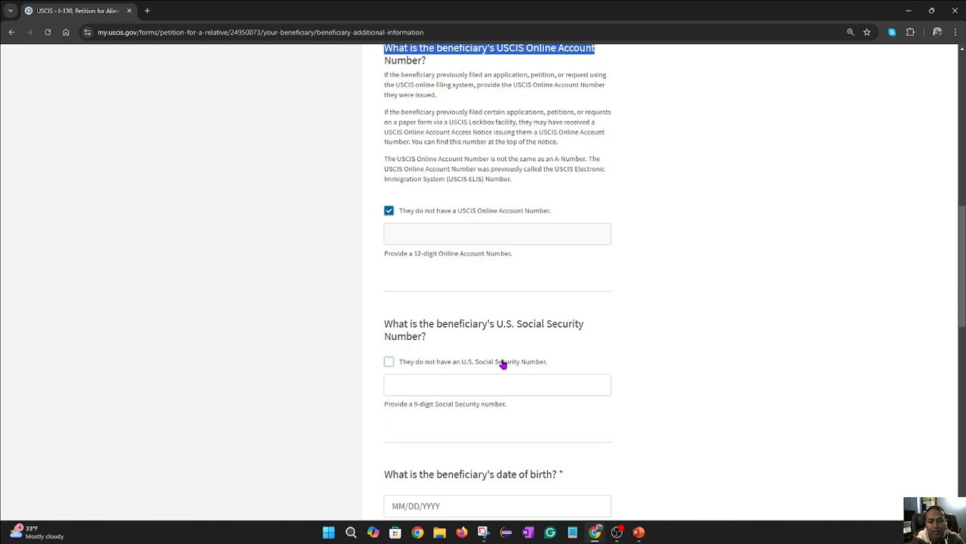
{"action": "left_click", "coordinate": [389, 362]}
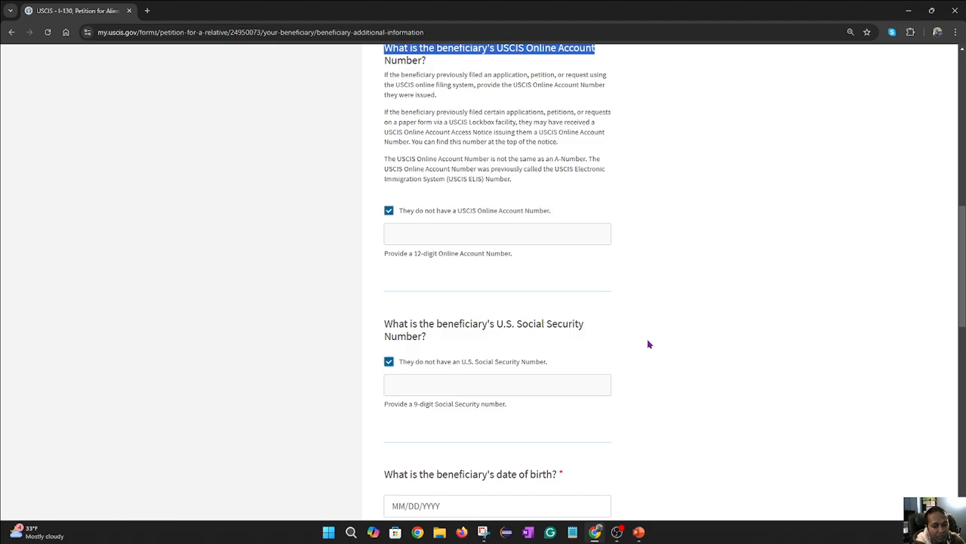
{"action": "scroll", "coordinate": [649, 343], "scroll_direction": "down", "scroll_amount": 2}
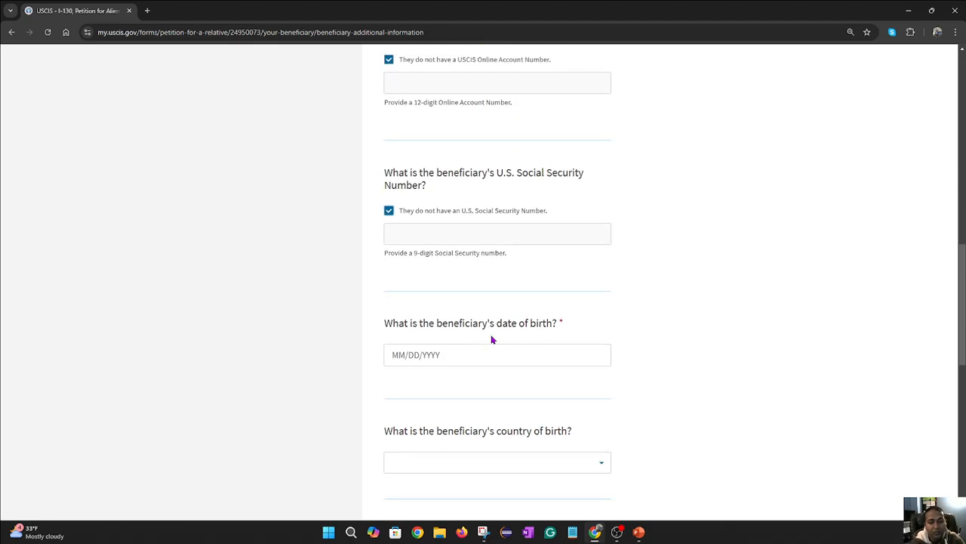
{"action": "scroll", "coordinate": [682, 389], "scroll_direction": "down", "scroll_amount": 2}
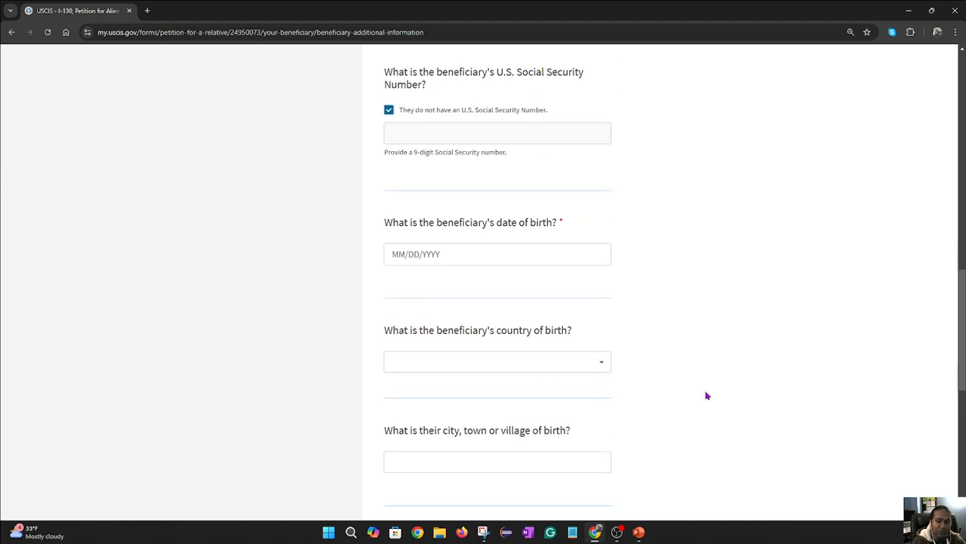
{"action": "scroll", "coordinate": [604, 367], "scroll_direction": "down", "scroll_amount": 2}
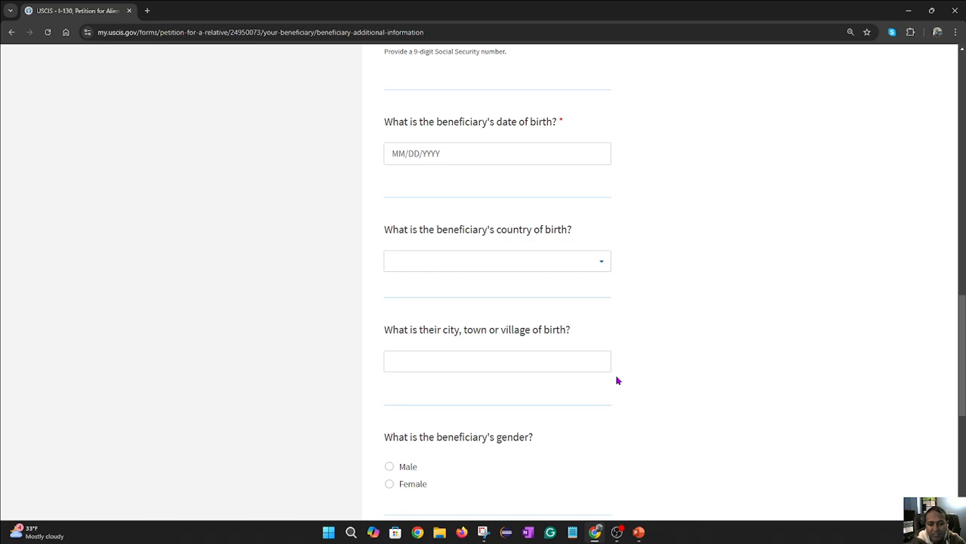
{"action": "scroll", "coordinate": [621, 379], "scroll_direction": "down", "scroll_amount": 2}
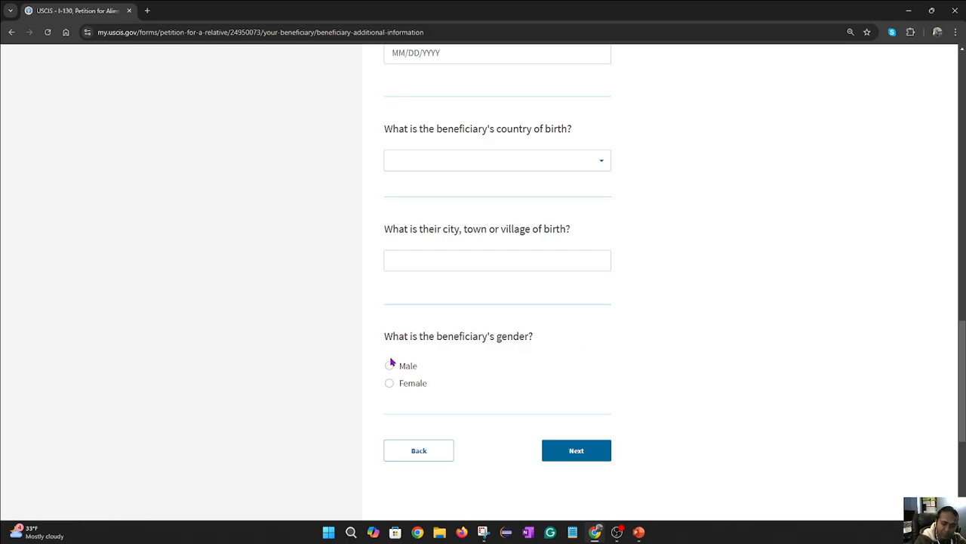
{"action": "left_click", "coordinate": [604, 451]}
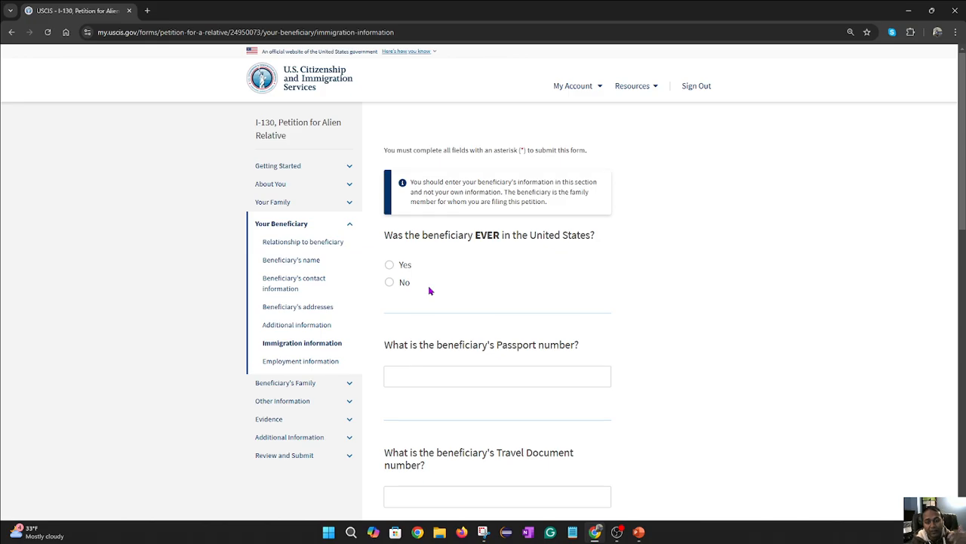
- Change the ever-in-the-United-States answer from Yes to No and highlight the Passport number question
{"action": "left_click", "coordinate": [389, 265]}
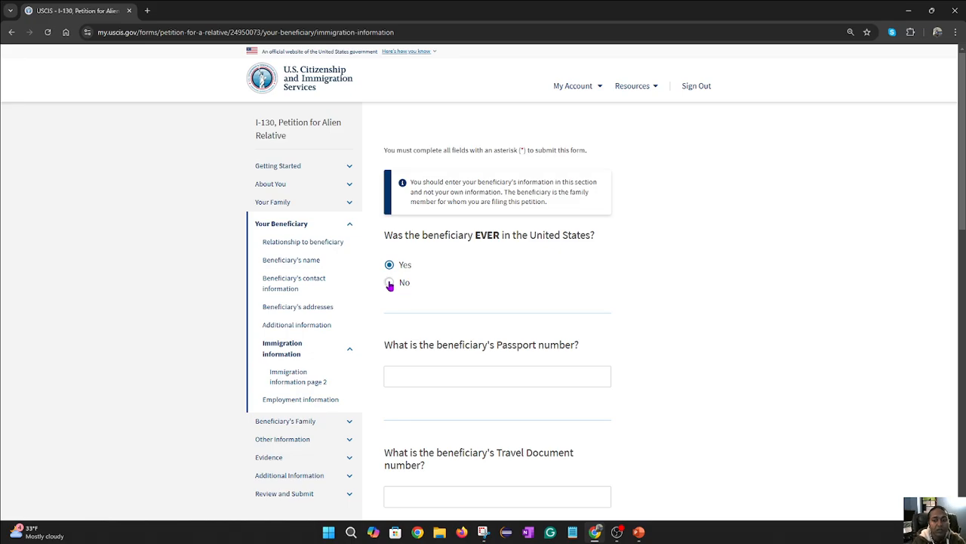
{"action": "left_click", "coordinate": [389, 283]}
{"action": "scroll", "coordinate": [651, 290], "scroll_direction": "down", "scroll_amount": 2}
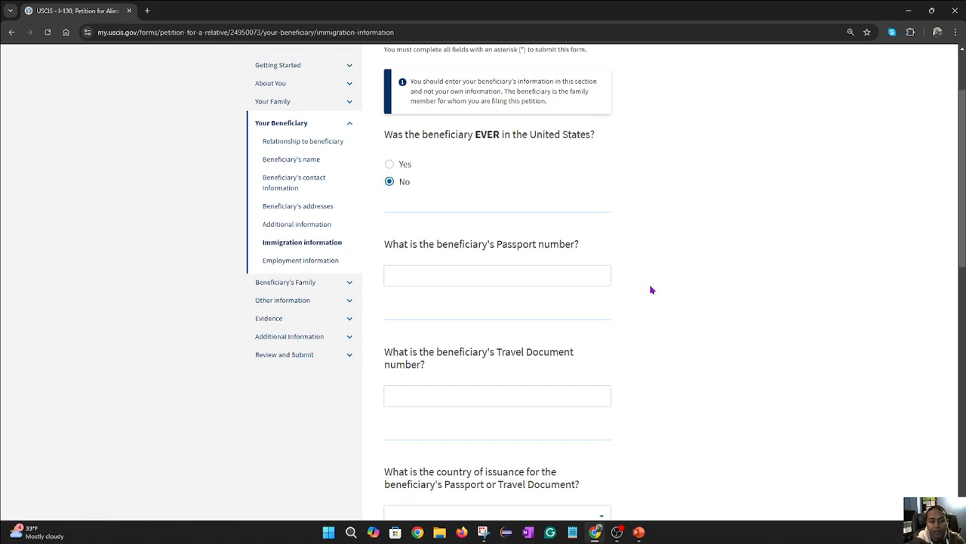
{"action": "left_click_drag", "start_coordinate": [587, 249], "coordinate": [385, 232]}
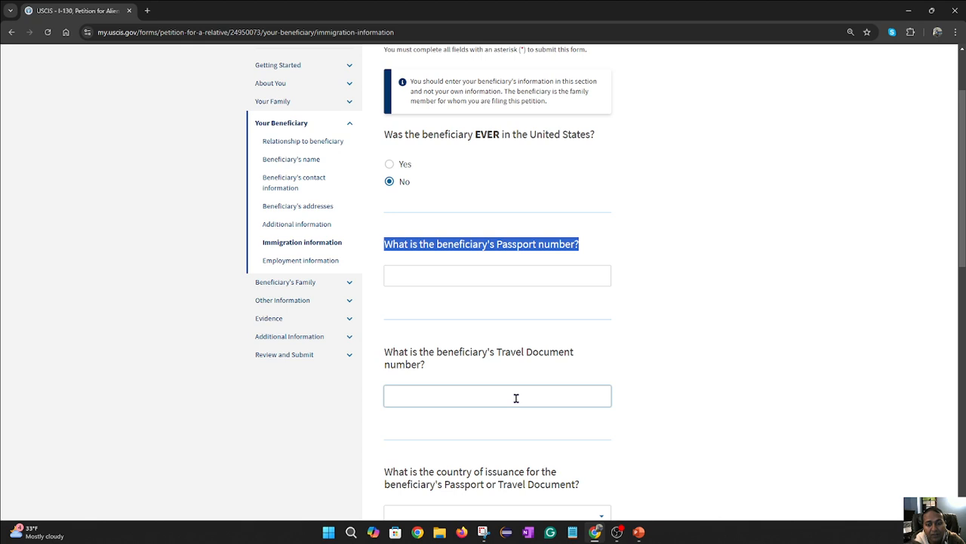
{"action": "left_click", "coordinate": [455, 352]}
- Highlight the passport country and expiration-date questions, then proceed to employment information
{"action": "scroll", "coordinate": [483, 344], "scroll_direction": "down", "scroll_amount": 1}
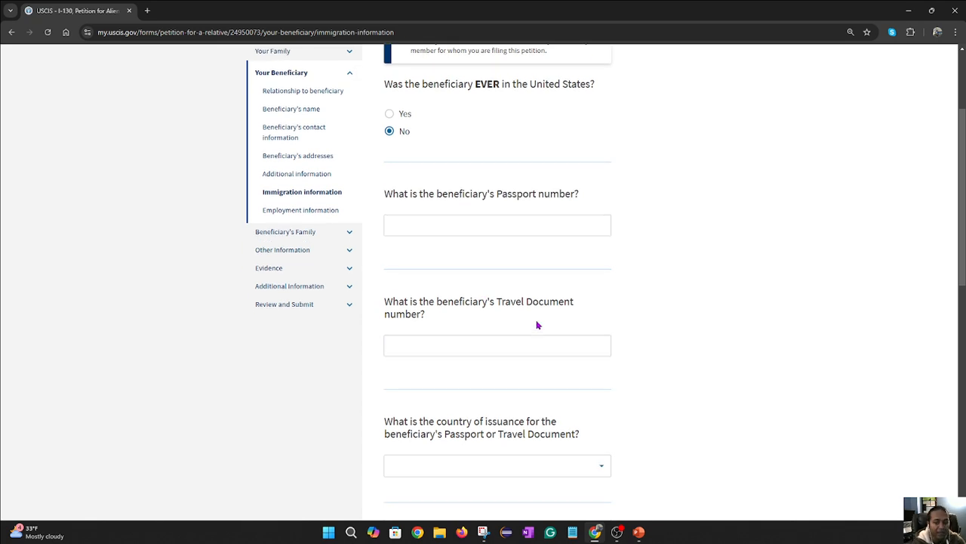
{"action": "scroll", "coordinate": [537, 324], "scroll_direction": "down", "scroll_amount": 2}
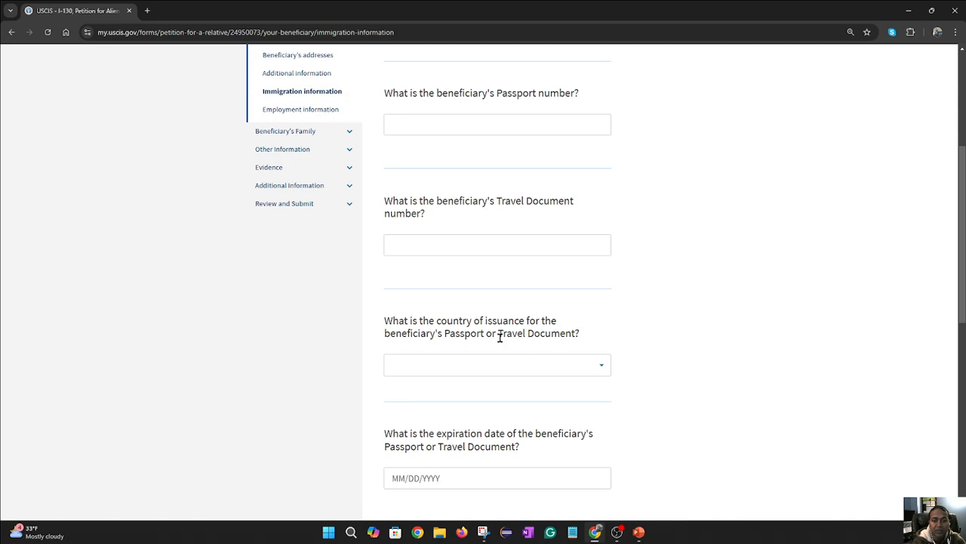
{"action": "left_click_drag", "start_coordinate": [594, 337], "coordinate": [386, 323]}
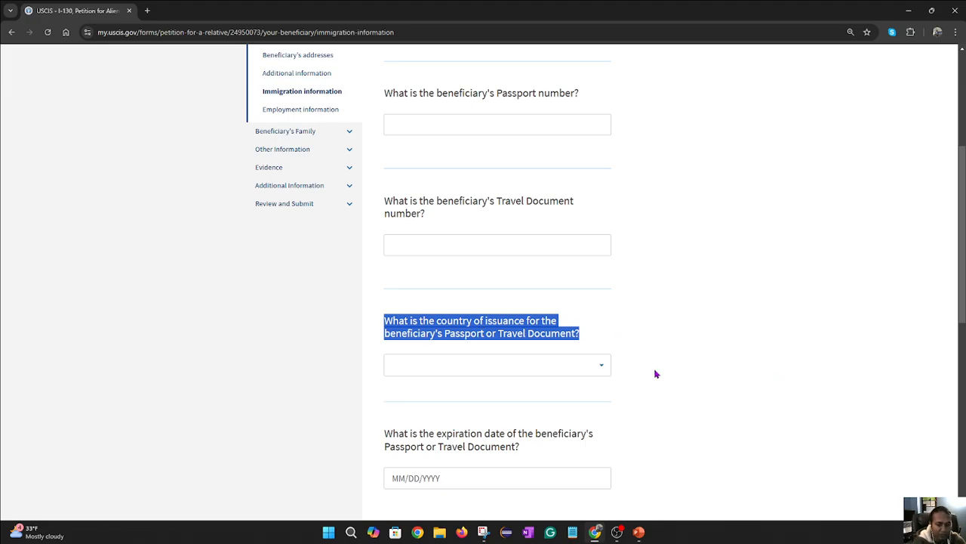
{"action": "scroll", "coordinate": [649, 369], "scroll_direction": "down", "scroll_amount": 2}
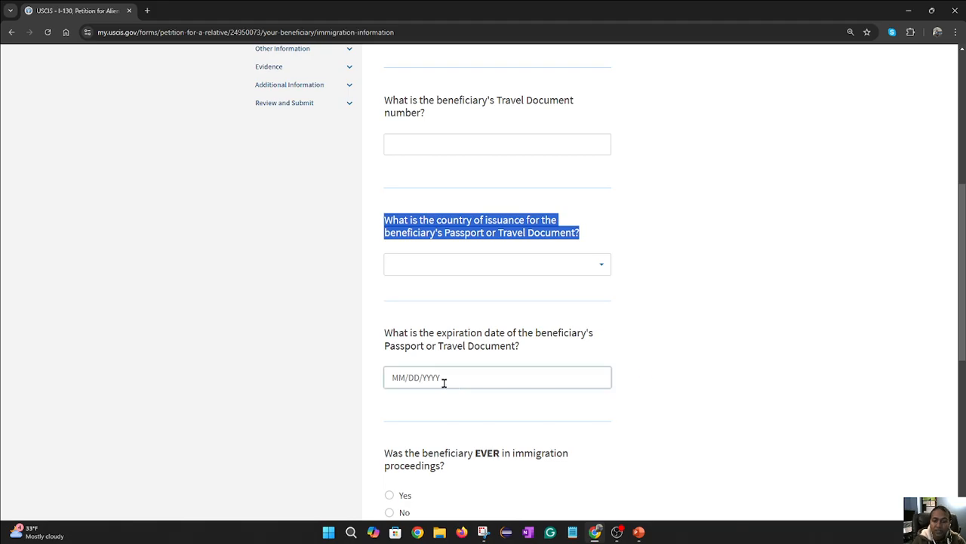
{"action": "left_click", "coordinate": [526, 350]}
{"action": "left_click_drag", "start_coordinate": [526, 351], "coordinate": [382, 332]}
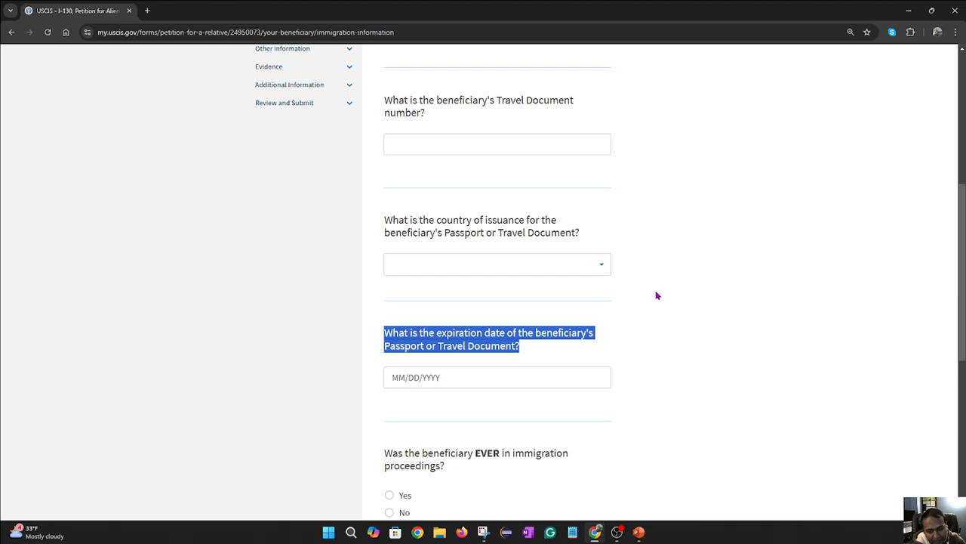
{"action": "scroll", "coordinate": [664, 292], "scroll_direction": "down", "scroll_amount": 2}
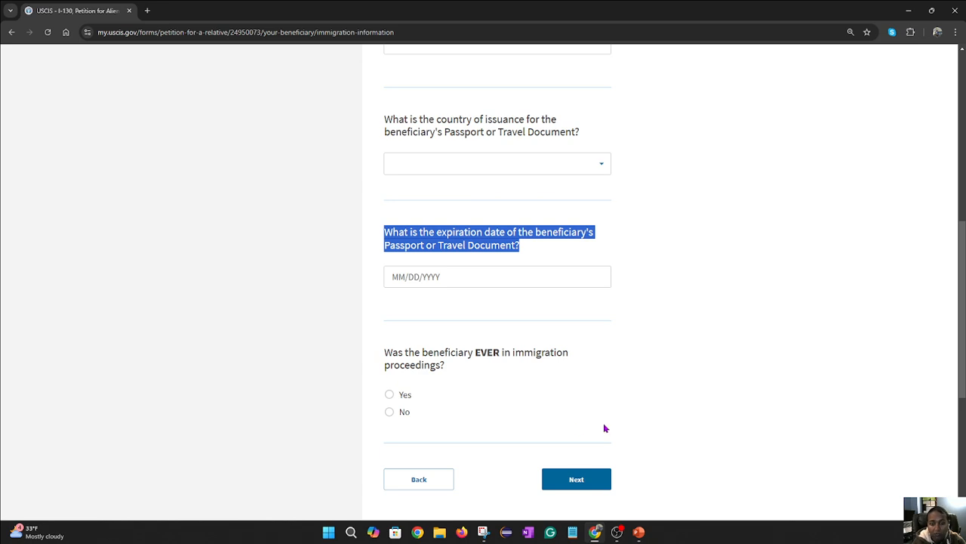
{"action": "scroll", "coordinate": [604, 428], "scroll_direction": "down", "scroll_amount": 2}
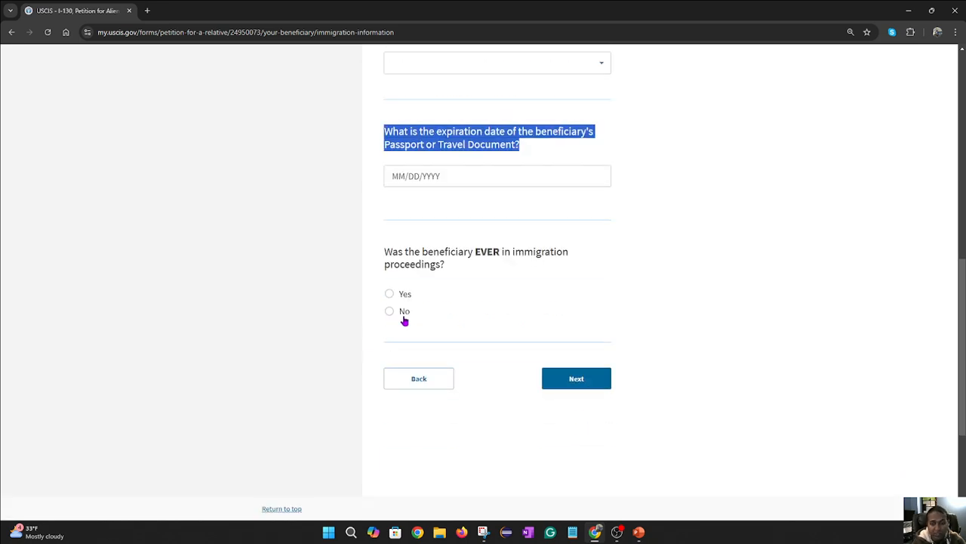
{"action": "left_click", "coordinate": [578, 380]}
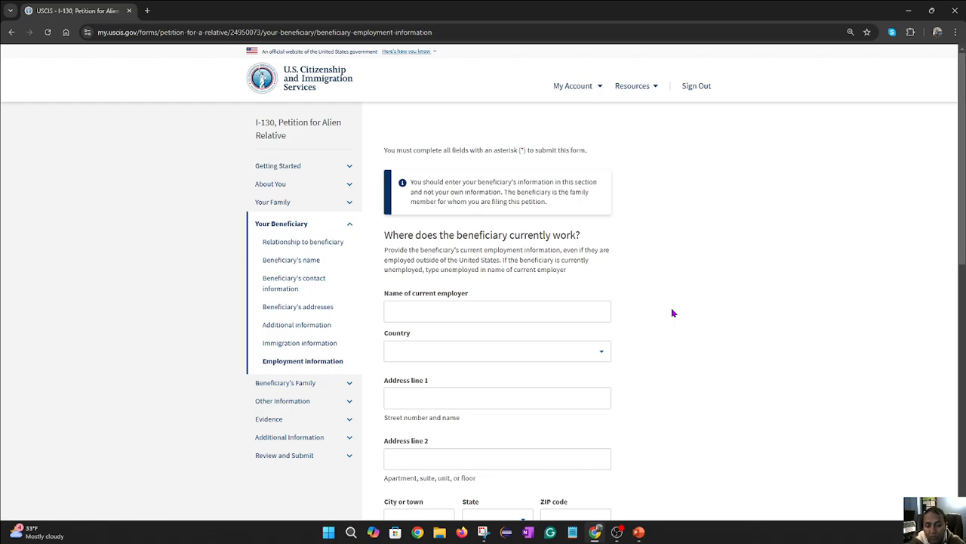
- Leave the beneficiary's employer address and start date blank and continue to the marital status question
{"action": "scroll", "coordinate": [554, 312], "scroll_direction": "down", "scroll_amount": 1}
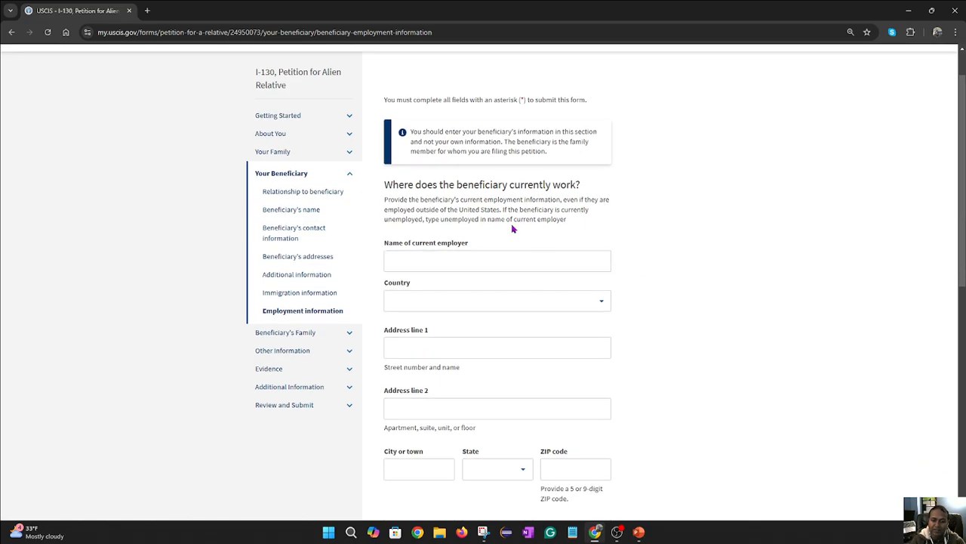
{"action": "left_click", "coordinate": [459, 353]}
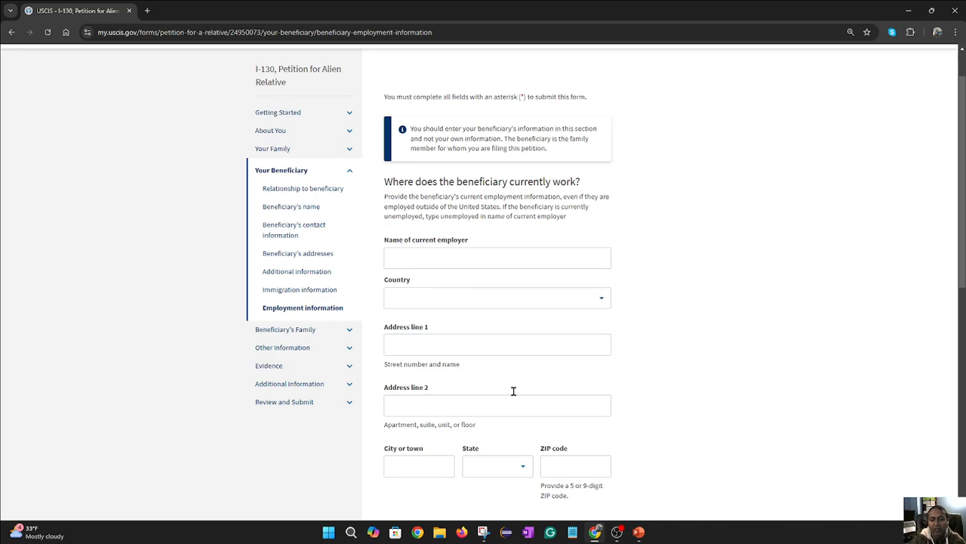
{"action": "scroll", "coordinate": [557, 416], "scroll_direction": "down", "scroll_amount": 5}
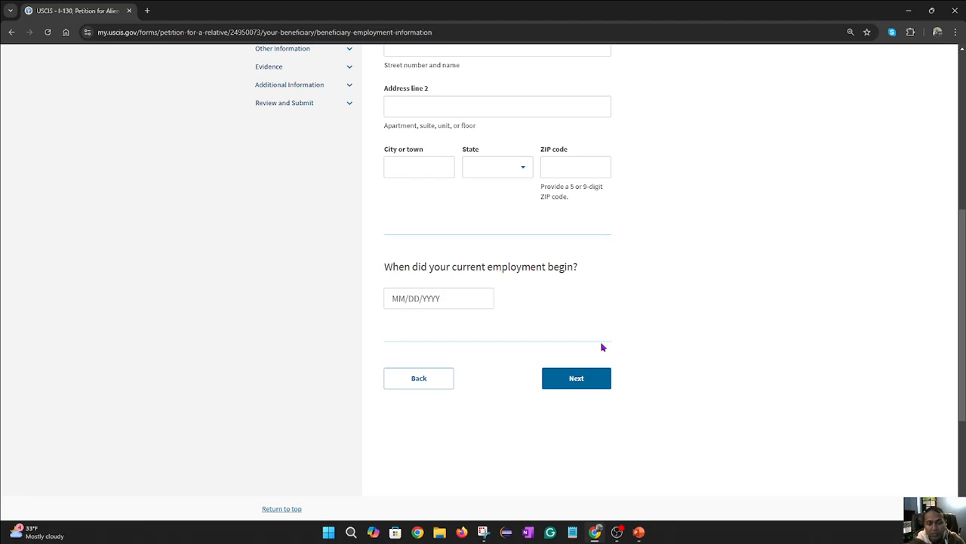
{"action": "left_click", "coordinate": [591, 385]}
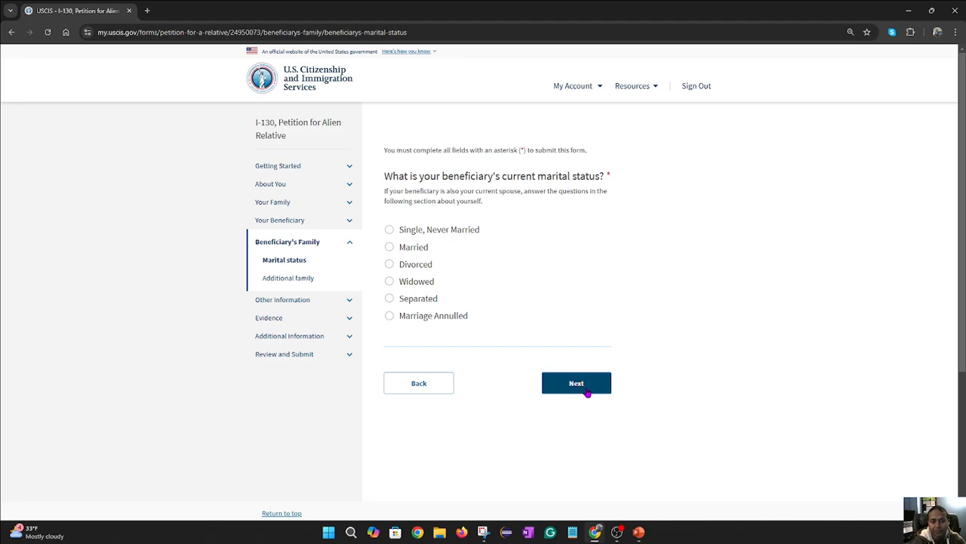
- Skip marital status, cancel a started spouse or child entry, and continue with no family members added
{"action": "left_click", "coordinate": [606, 393]}
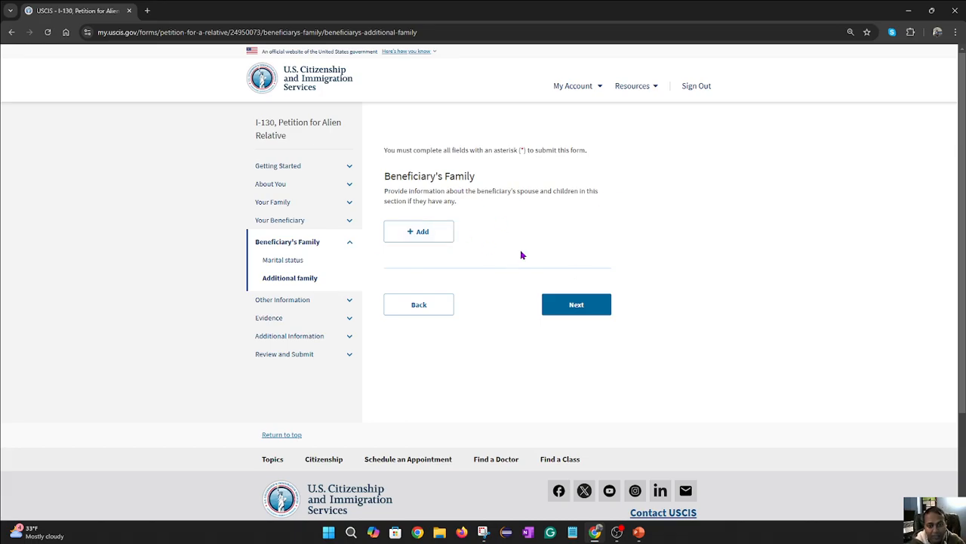
{"action": "left_click", "coordinate": [420, 230]}
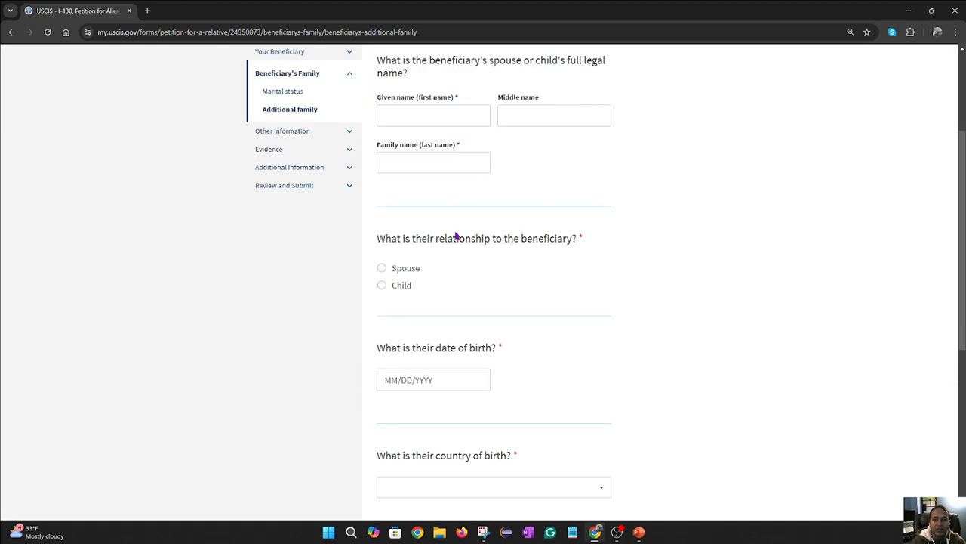
{"action": "scroll", "coordinate": [518, 302], "scroll_direction": "down", "scroll_amount": 3}
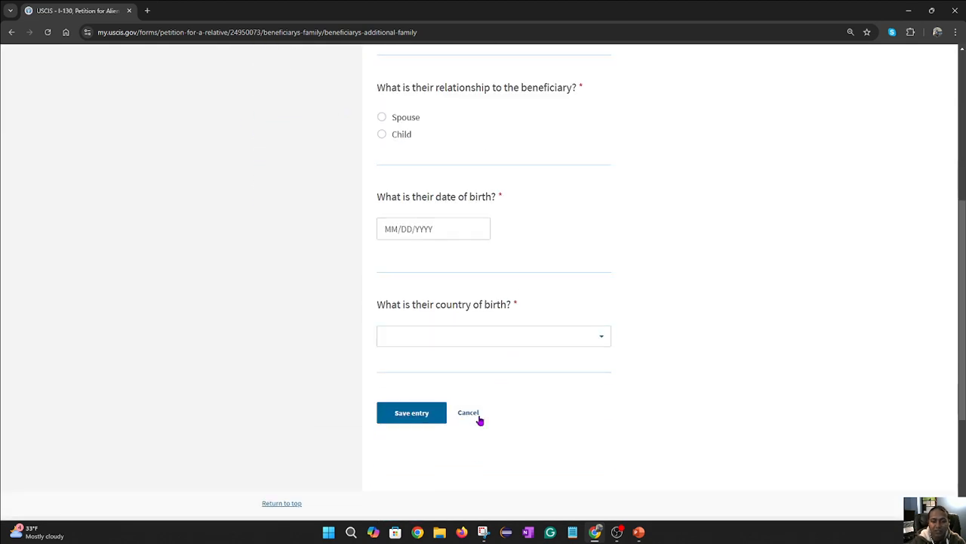
{"action": "left_click", "coordinate": [469, 413]}
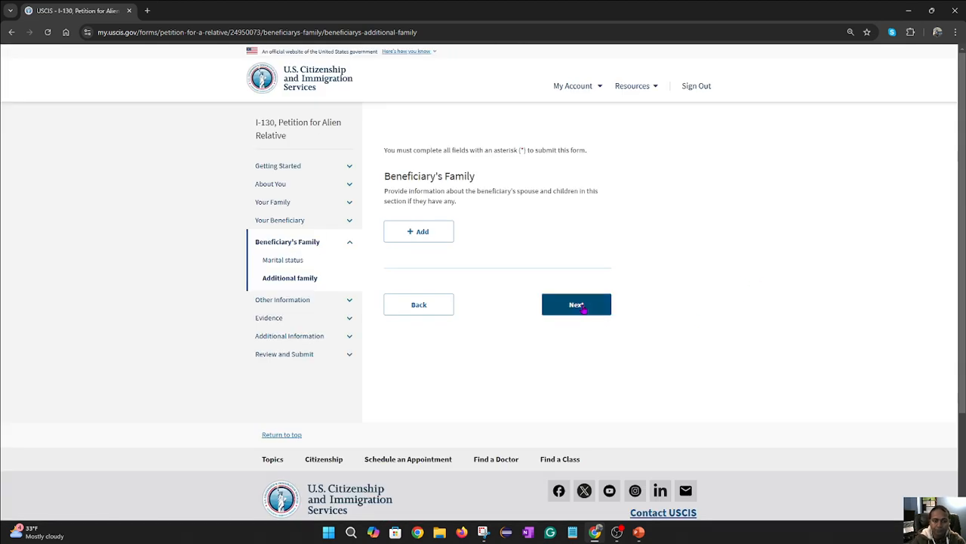
{"action": "left_click", "coordinate": [581, 306]}
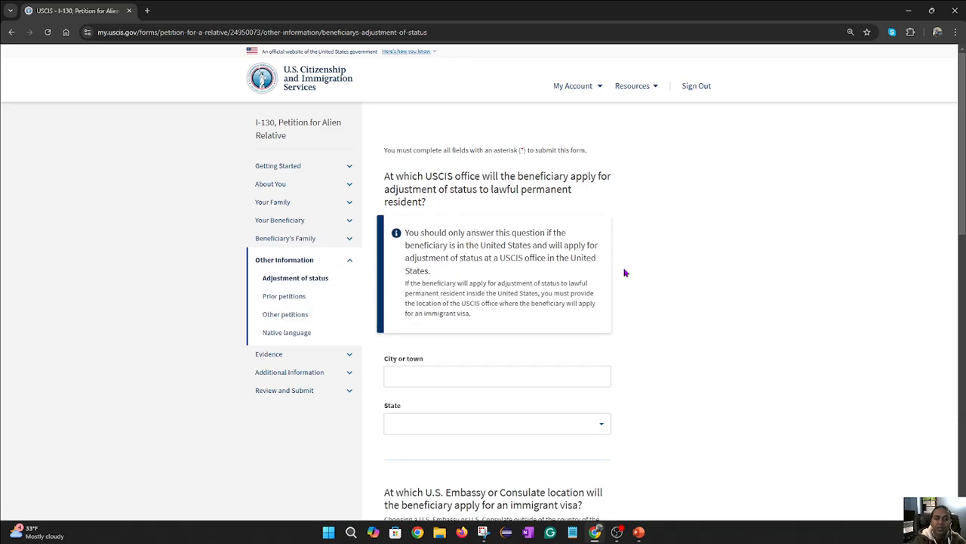
- Review the adjustment of status questions down to the embassy or consulate question, highlighting its text
{"action": "scroll", "coordinate": [589, 268], "scroll_direction": "down", "scroll_amount": 1}
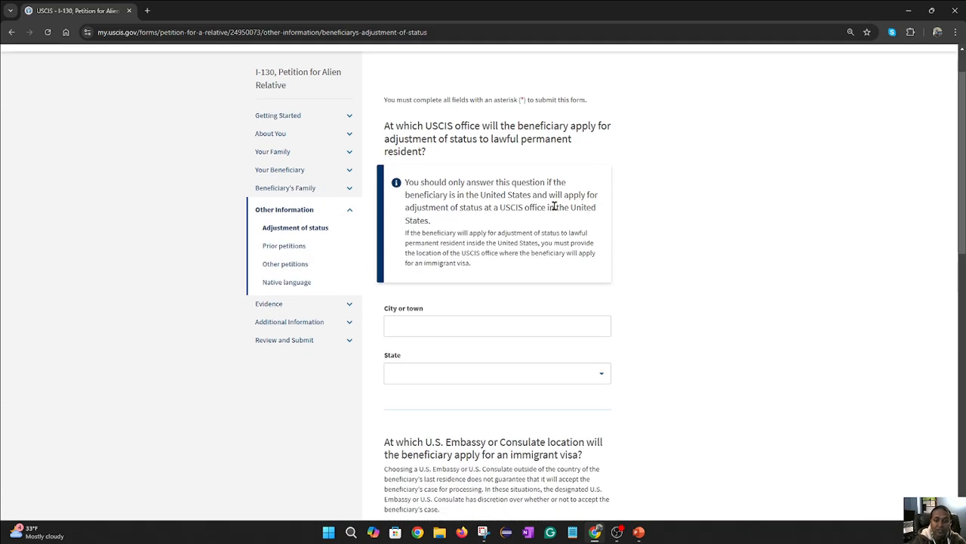
{"action": "scroll", "coordinate": [554, 209], "scroll_direction": "up", "scroll_amount": 1}
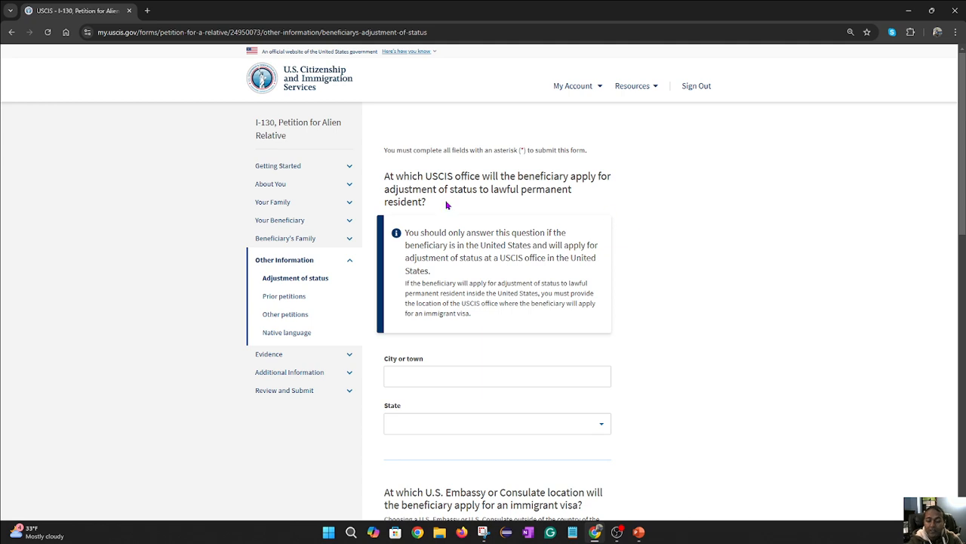
{"action": "scroll", "coordinate": [607, 320], "scroll_direction": "down", "scroll_amount": 2}
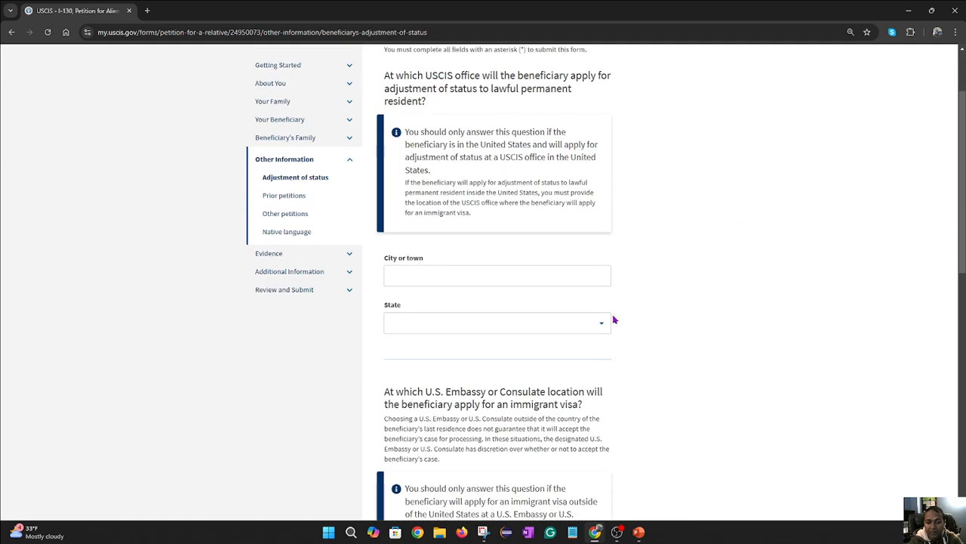
{"action": "scroll", "coordinate": [665, 315], "scroll_direction": "down", "scroll_amount": 2}
{"action": "scroll", "coordinate": [669, 316], "scroll_direction": "down", "scroll_amount": 1}
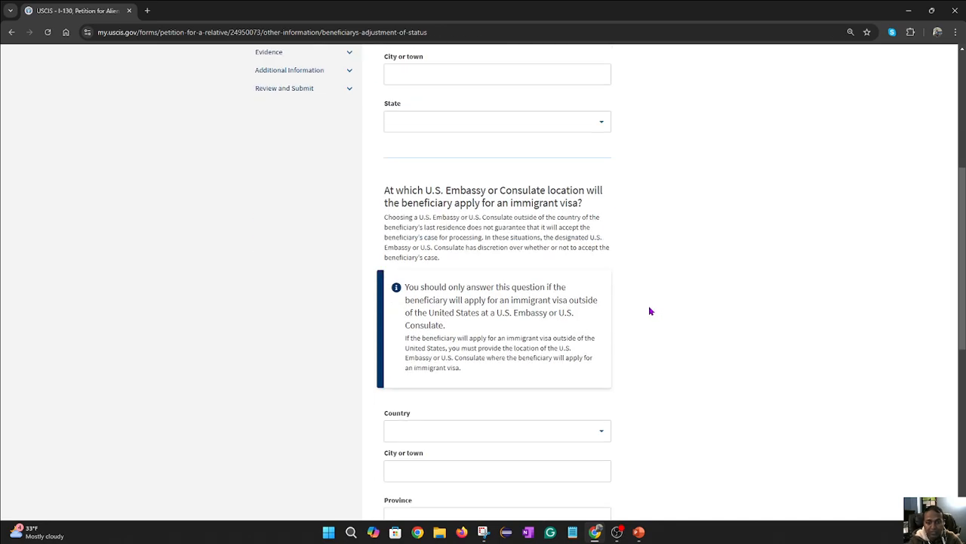
{"action": "scroll", "coordinate": [647, 310], "scroll_direction": "down", "scroll_amount": 1}
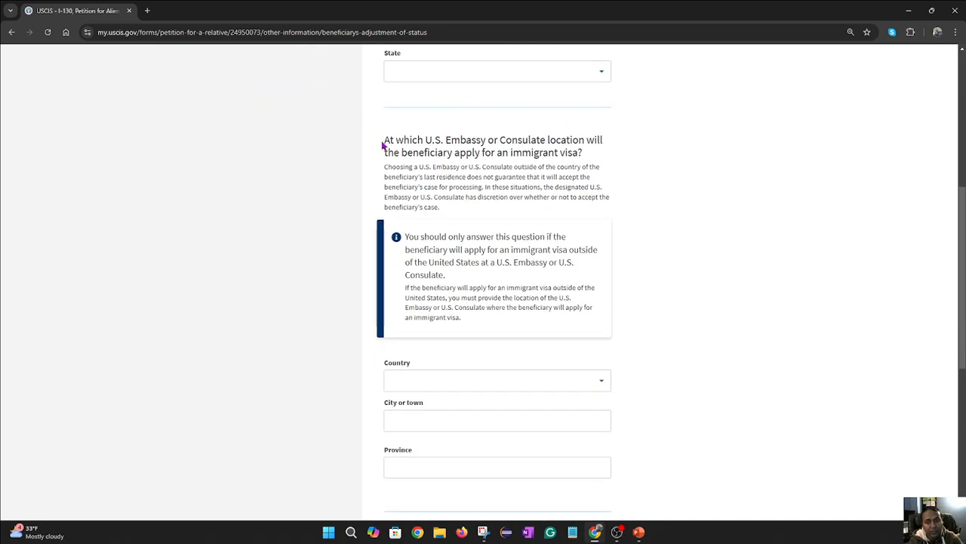
{"action": "left_click_drag", "start_coordinate": [385, 142], "coordinate": [444, 210]}
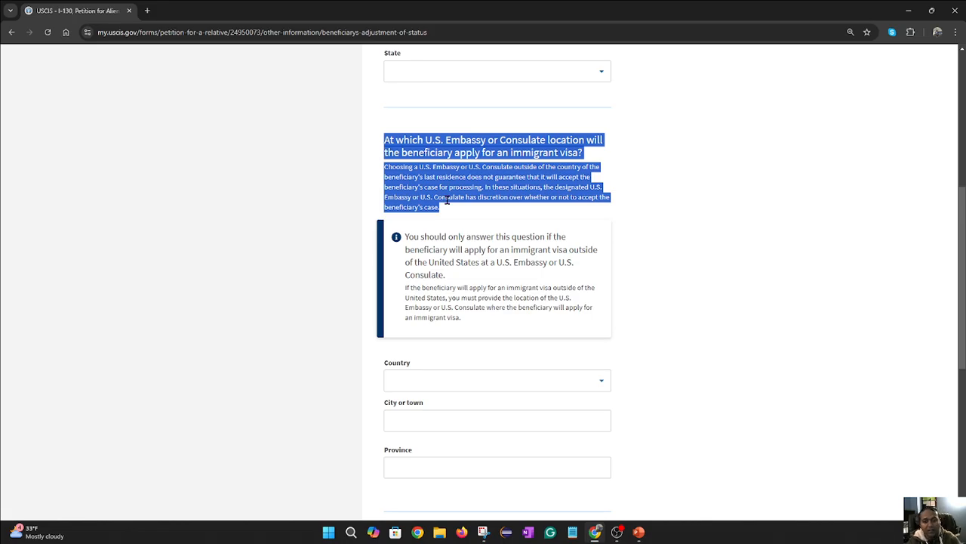
- Leave the consulate country, city and province blank and continue to the Prior petitions page
{"action": "left_click", "coordinate": [602, 383]}
{"action": "left_click", "coordinate": [527, 427]}
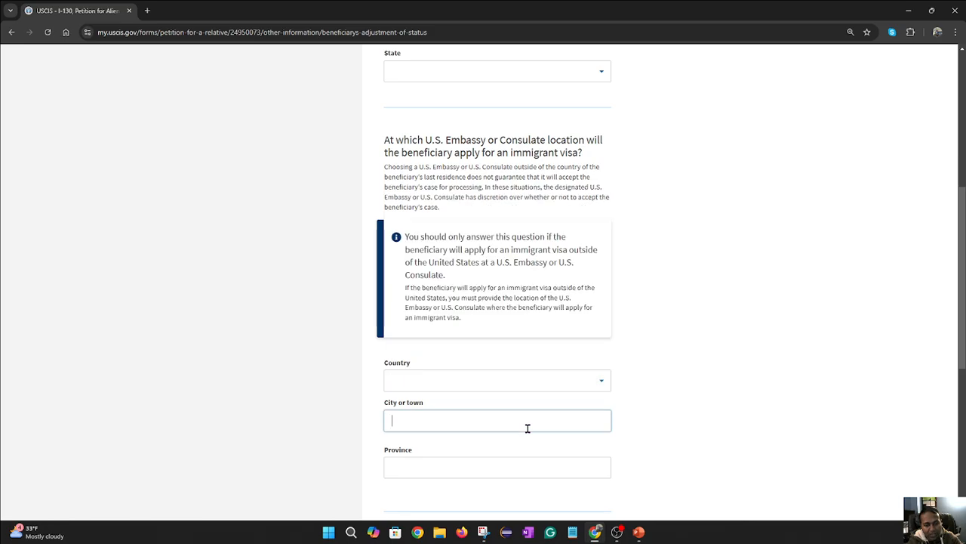
{"action": "left_click", "coordinate": [539, 463]}
{"action": "scroll", "coordinate": [754, 386], "scroll_direction": "down", "scroll_amount": 2}
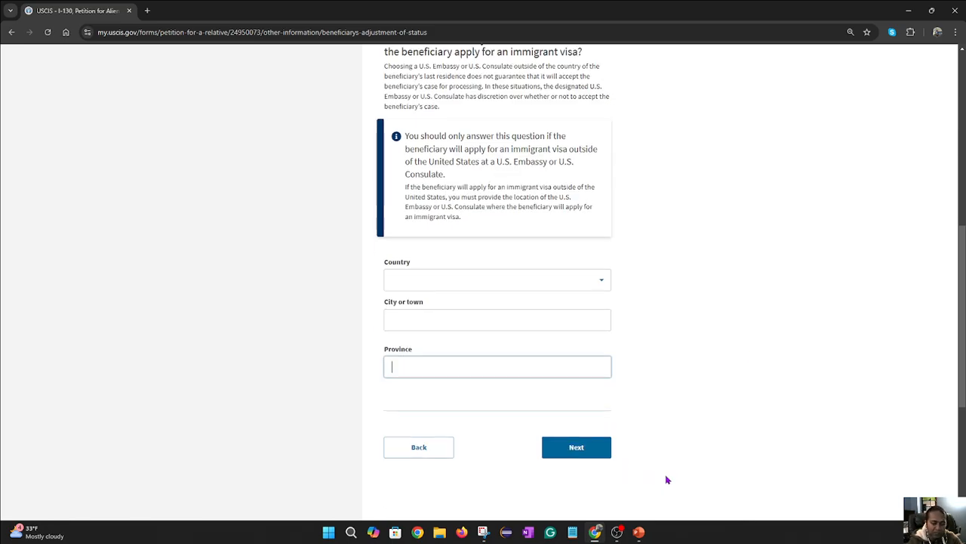
{"action": "left_click", "coordinate": [595, 458]}
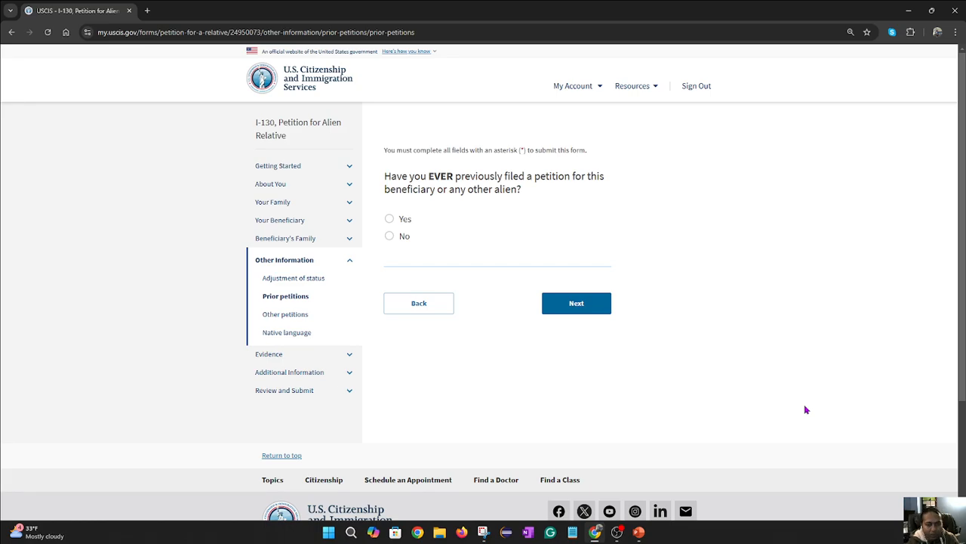
- Pass both the Prior petitions and Other petitions questions without adding any petitions
{"action": "left_click", "coordinate": [594, 320]}
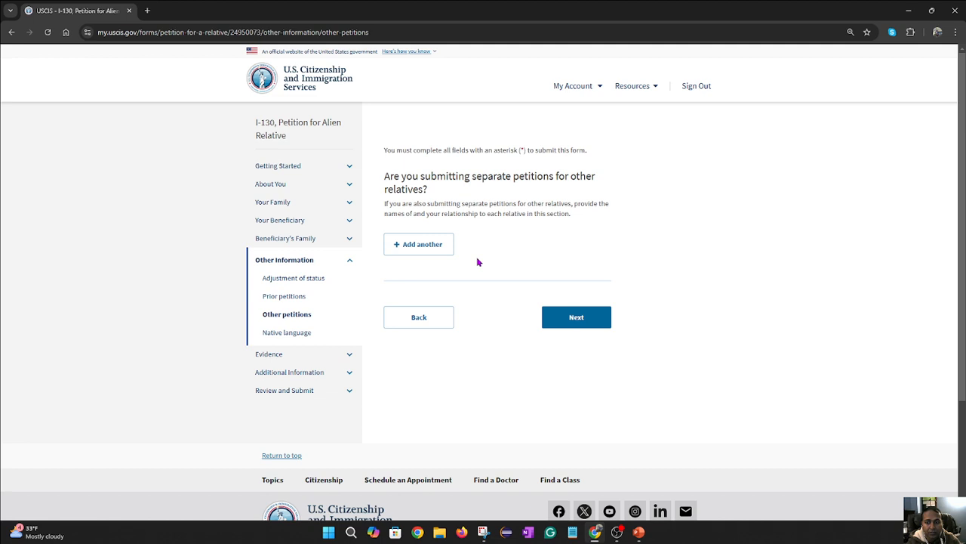
{"action": "left_click", "coordinate": [583, 329]}
{"action": "scroll", "coordinate": [723, 288], "scroll_direction": "down", "scroll_amount": 1}
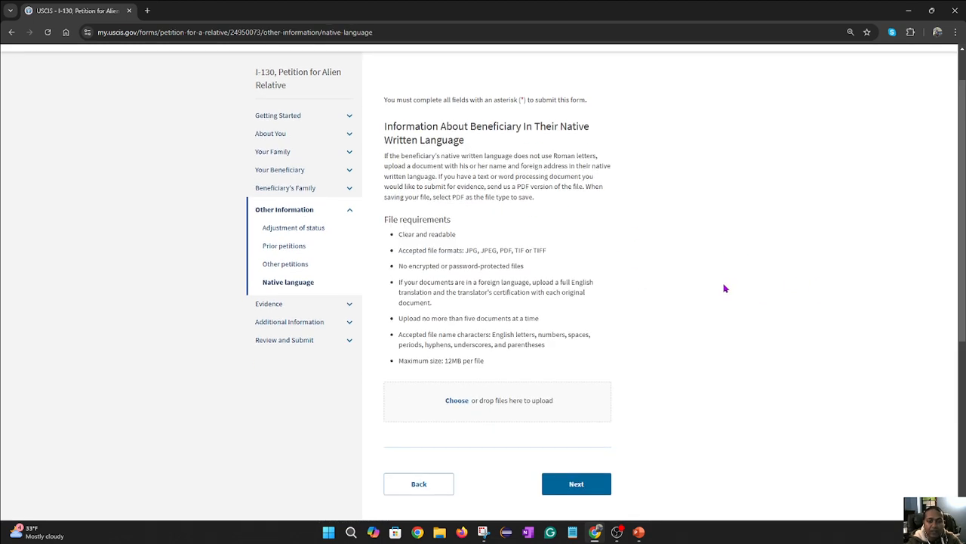
- Review the native language file requirements, cancel the file picker, and continue without uploading anything
{"action": "scroll", "coordinate": [723, 287], "scroll_direction": "up", "scroll_amount": 1}
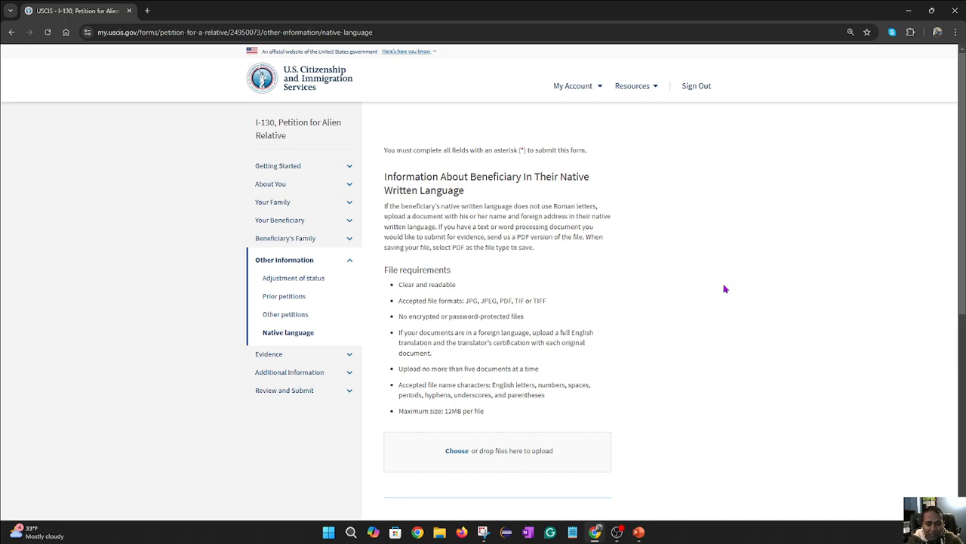
{"action": "triple_click", "coordinate": [385, 272]}
{"action": "left_click", "coordinate": [631, 304]}
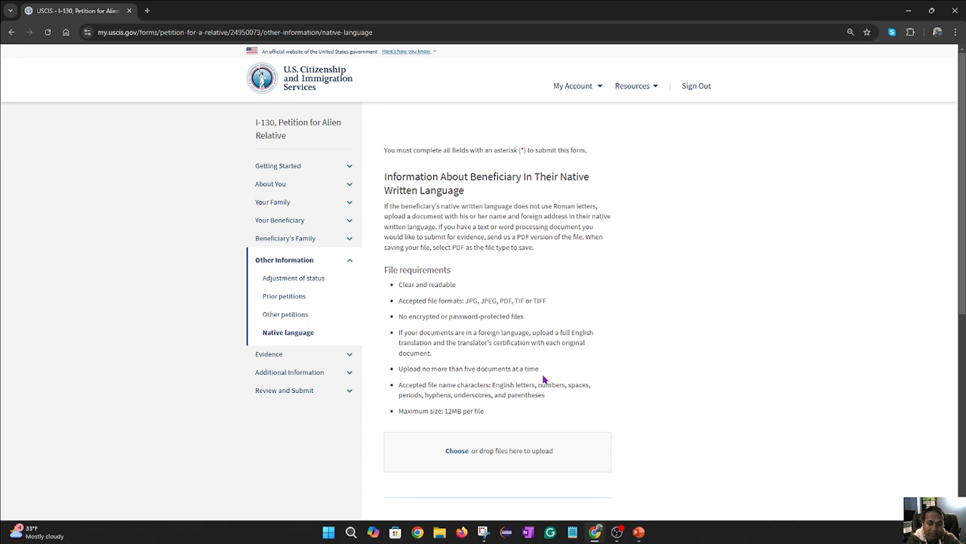
{"action": "scroll", "coordinate": [546, 378], "scroll_direction": "down", "scroll_amount": 2}
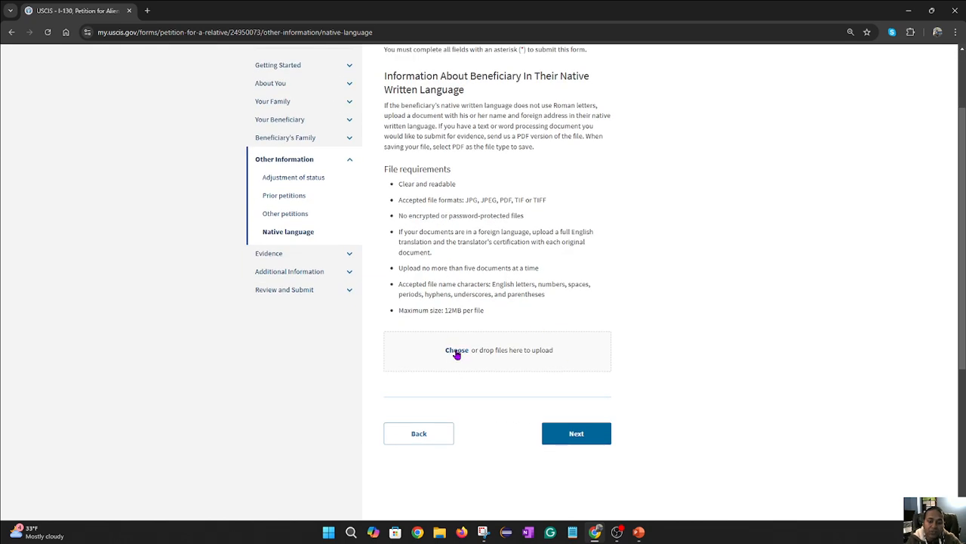
{"action": "left_click", "coordinate": [456, 351]}
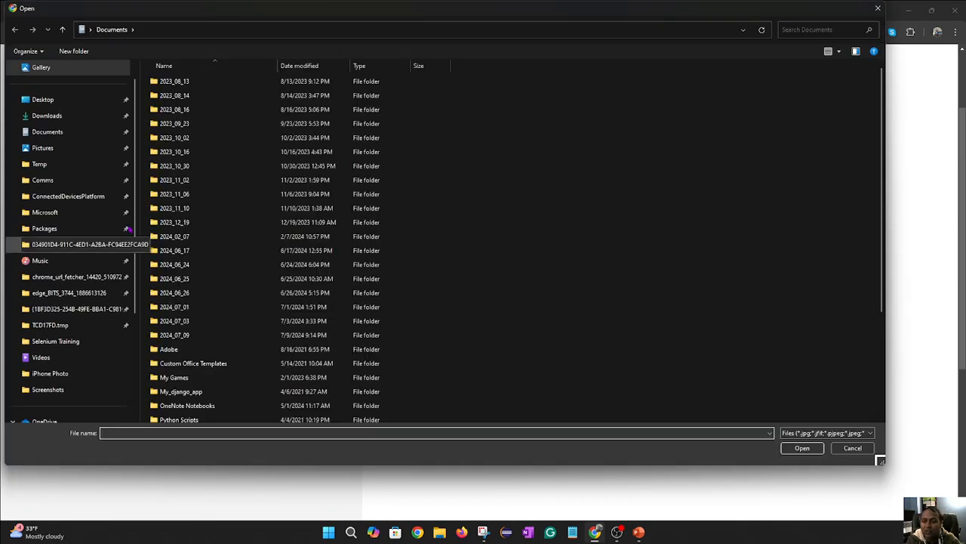
{"action": "left_click", "coordinate": [852, 448]}
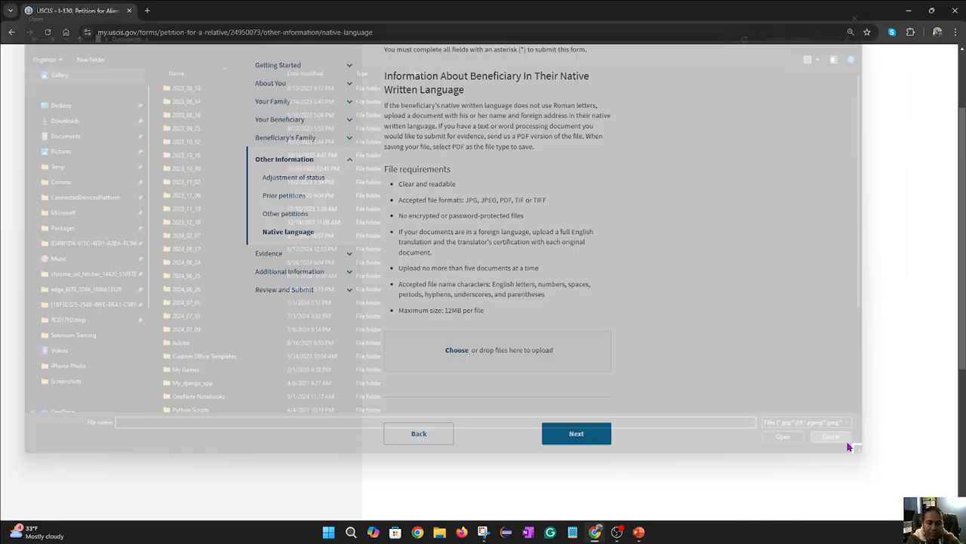
{"action": "left_click", "coordinate": [587, 438]}
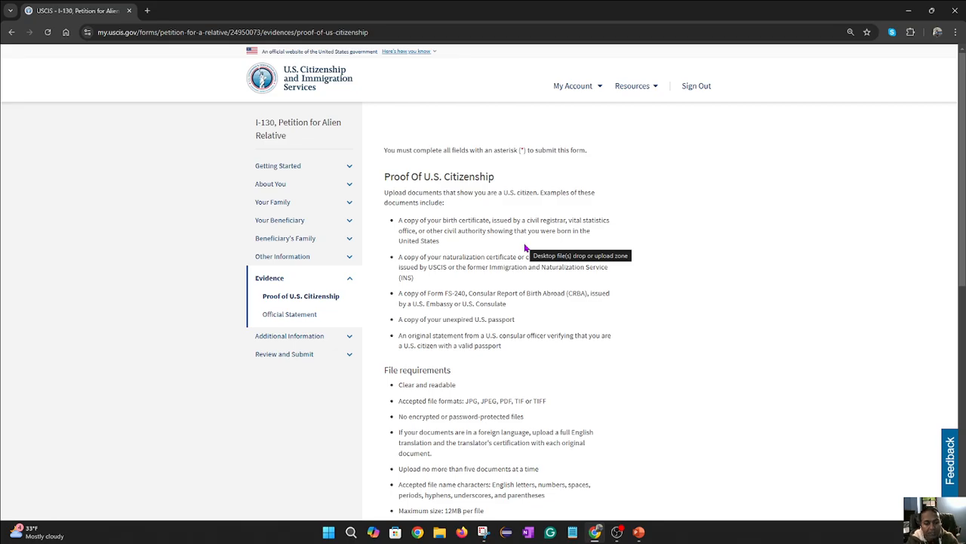
{"action": "scroll", "coordinate": [533, 244], "scroll_direction": "down", "scroll_amount": 1}
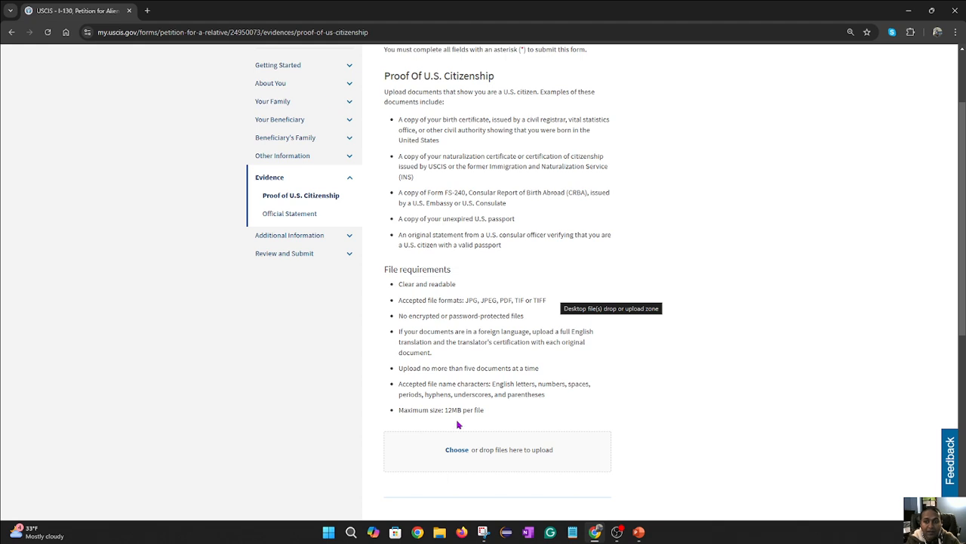
- In a new tab, search Google for 'lovepdf coverter' and open the iLovePDF site
{"action": "left_click", "coordinate": [147, 10]}
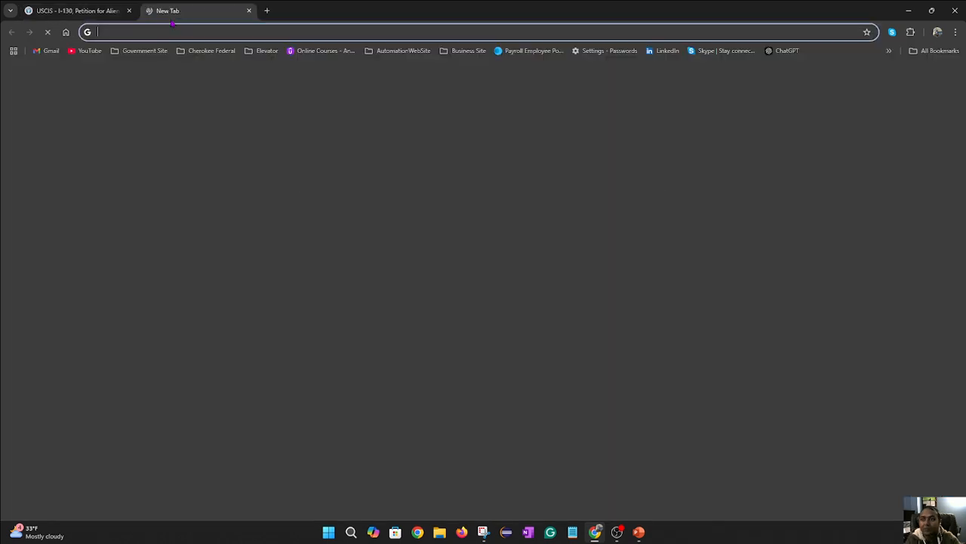
{"action": "type", "text": "lov"}
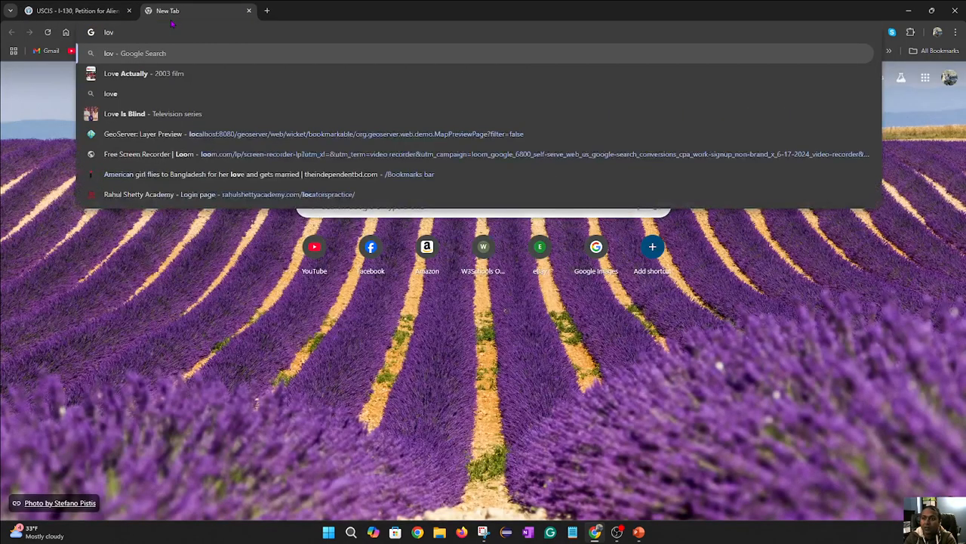
{"action": "type", "text": "e"}
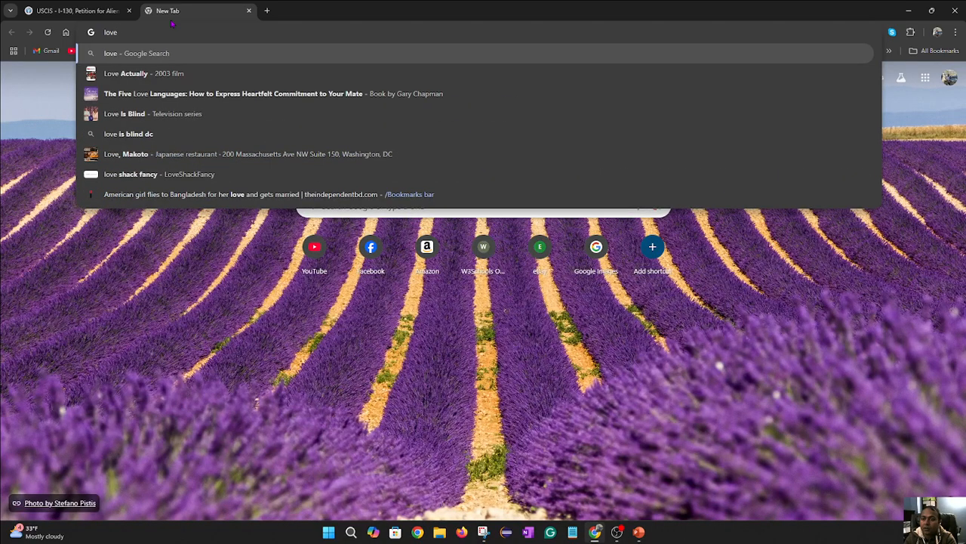
{"action": "type", "text": " jp"}
{"action": "key", "text": "BackSpace"}
{"action": "key", "text": "BackSpace"}
{"action": "key", "text": "BackSpace"}
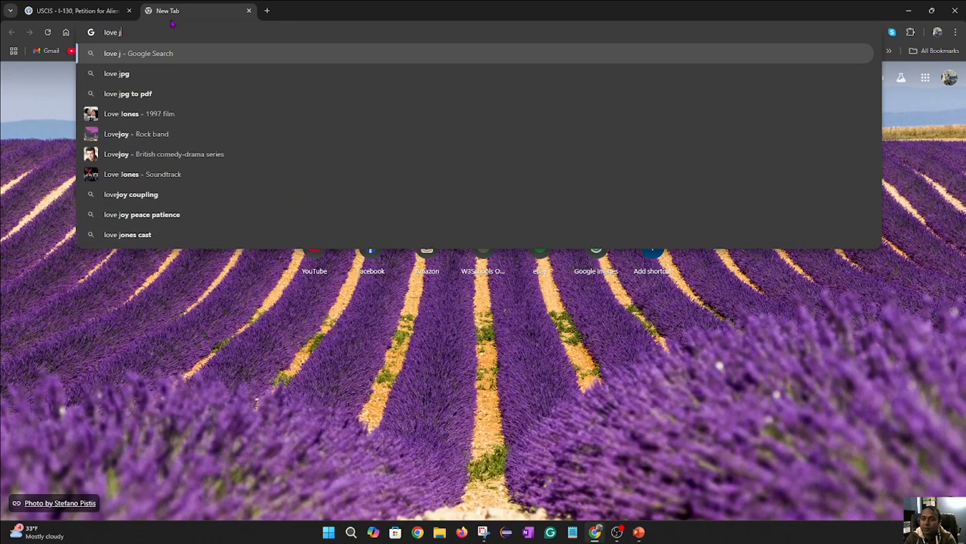
{"action": "type", "text": "c"}
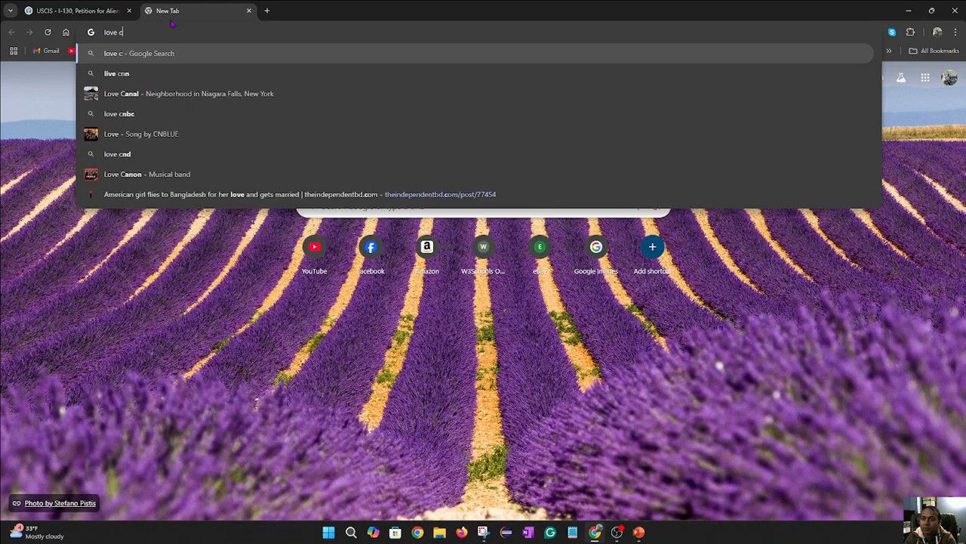
{"action": "key", "text": "BackSpace"}
{"action": "key", "text": "BackSpace"}
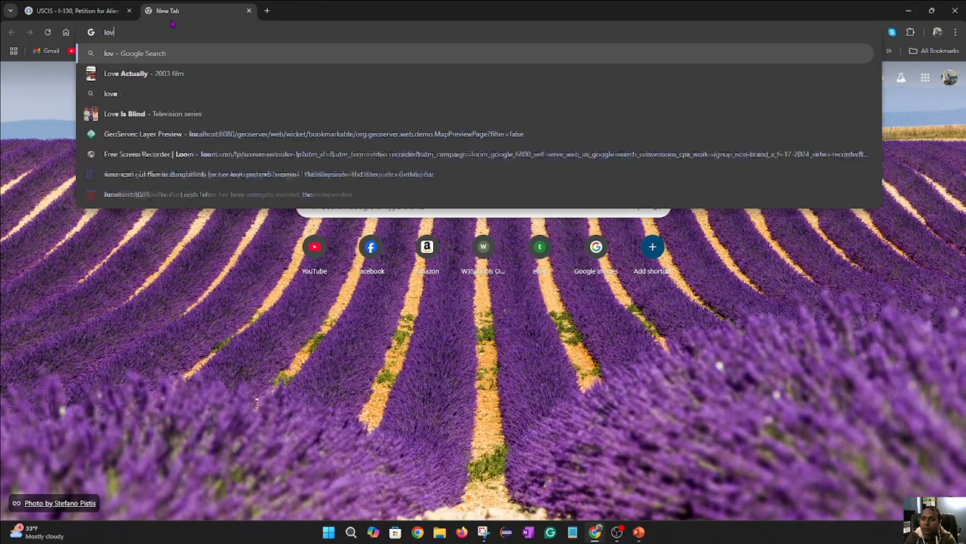
{"action": "type", "text": "ep"}
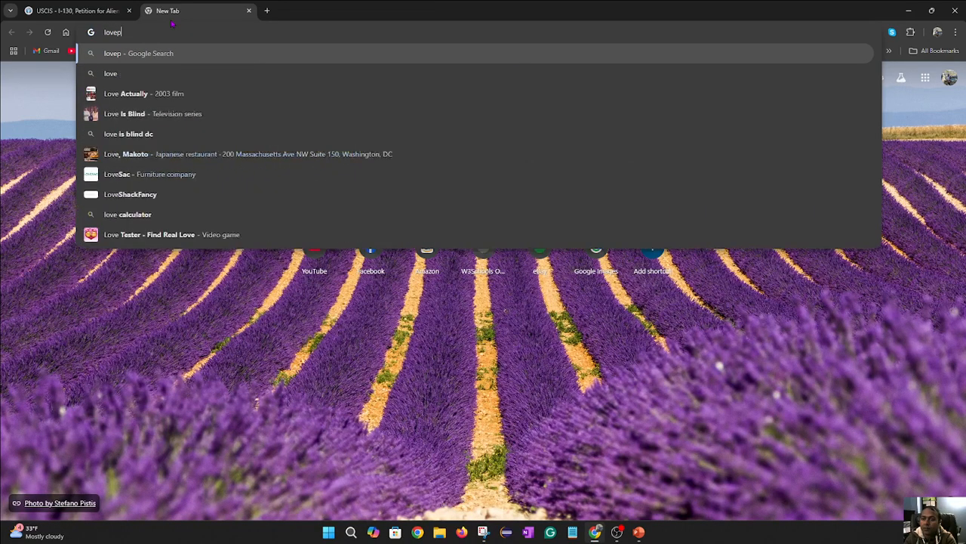
{"action": "type", "text": "df oc"}
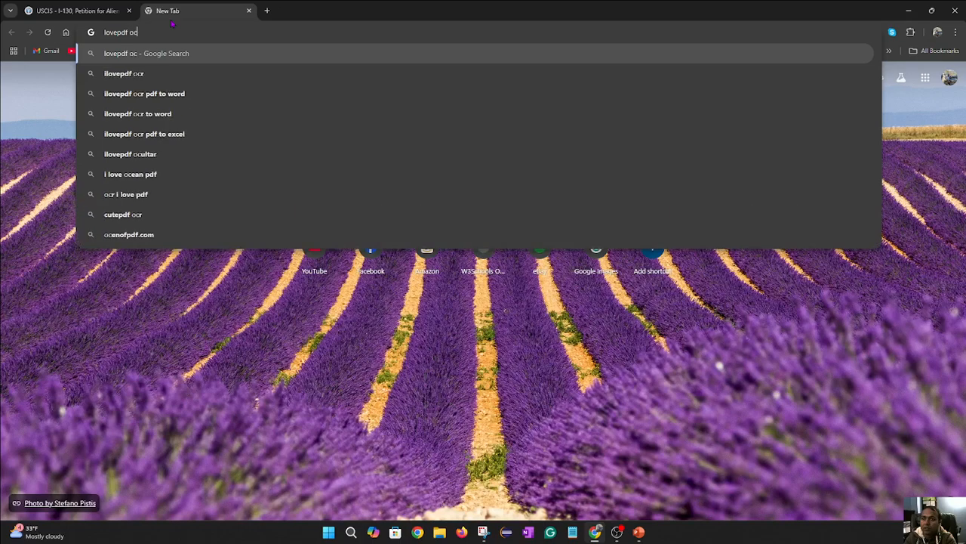
{"action": "key", "text": "BackSpace"}
{"action": "key", "text": "BackSpace"}
{"action": "type", "text": "cover"}
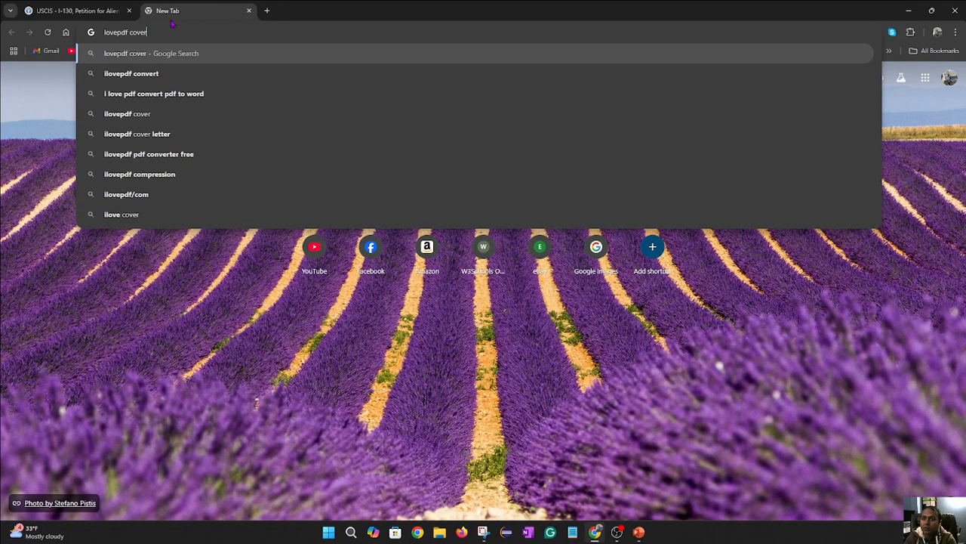
{"action": "type", "text": "ter"}
{"action": "key", "text": "Return"}
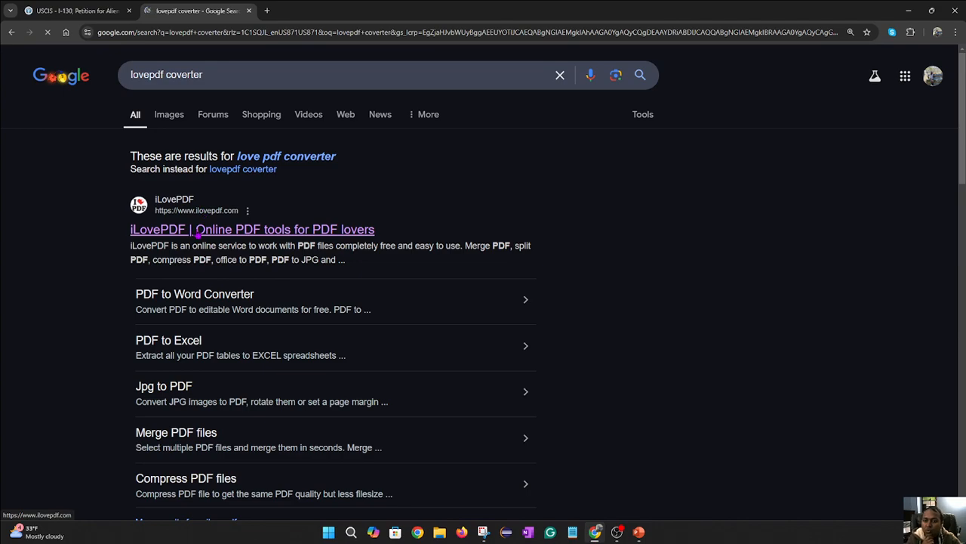
{"action": "left_click", "coordinate": [198, 230]}
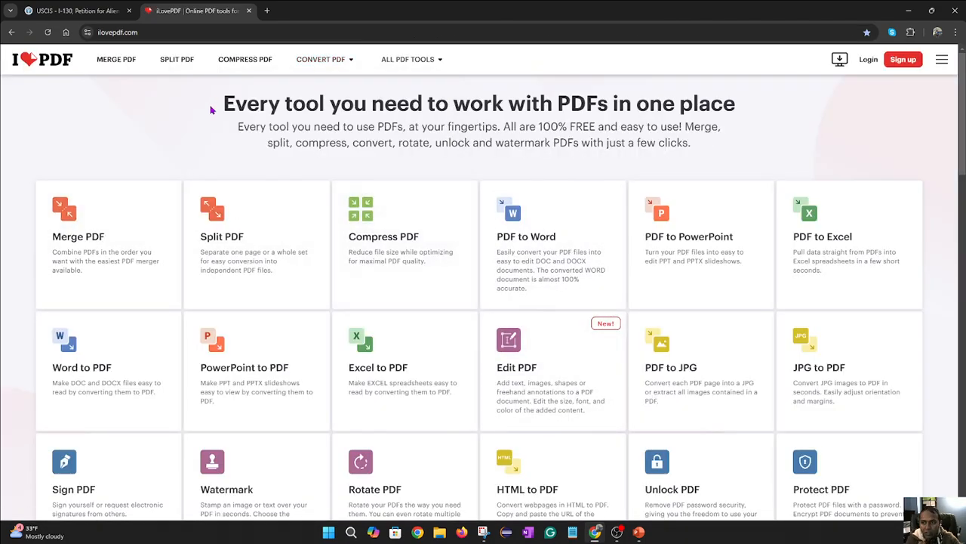
{"action": "left_click", "coordinate": [142, 32]}
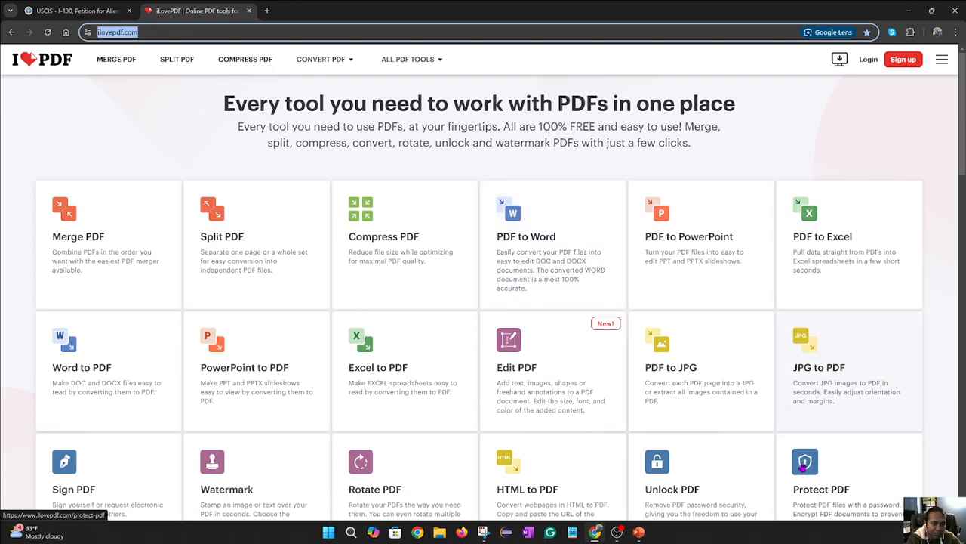
{"action": "left_click", "coordinate": [552, 226]}
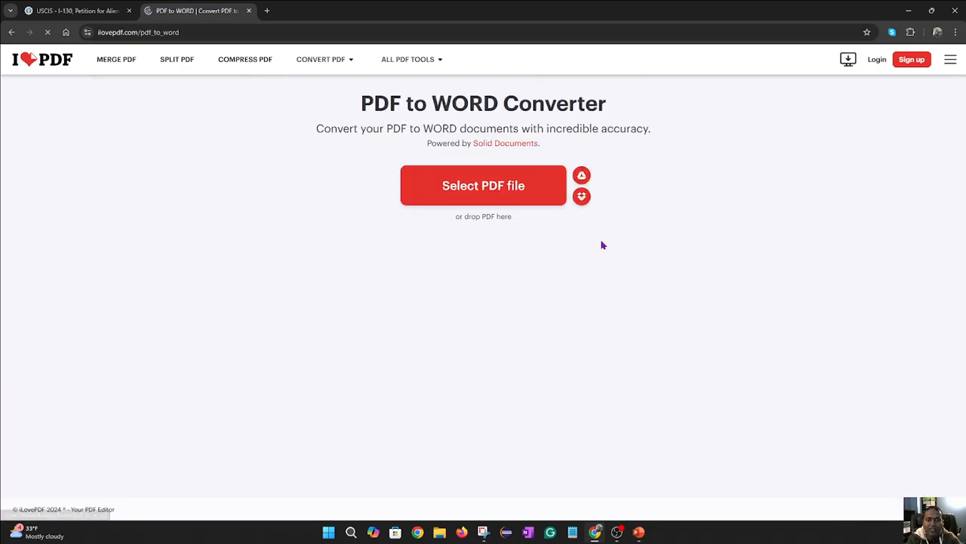
{"action": "left_click", "coordinate": [529, 200]}
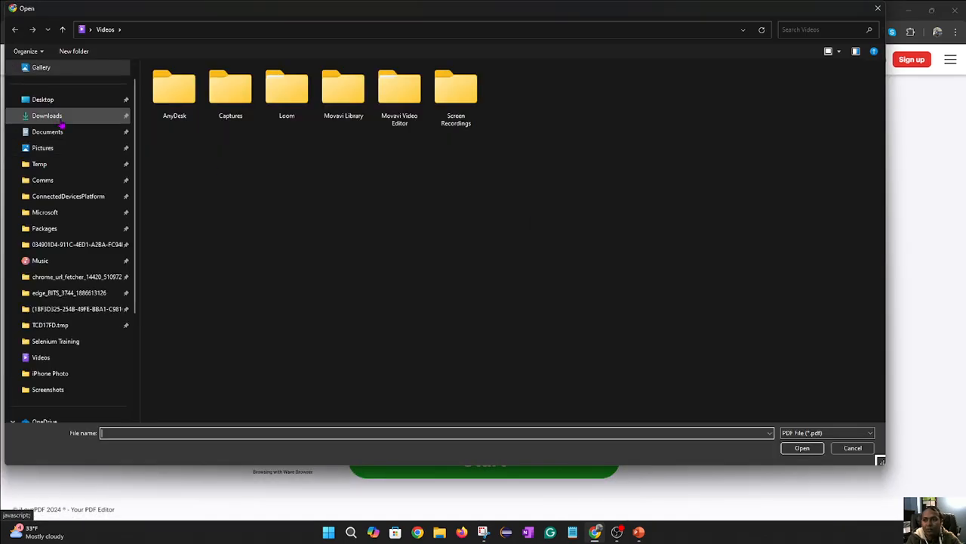
{"action": "left_click", "coordinate": [63, 120]}
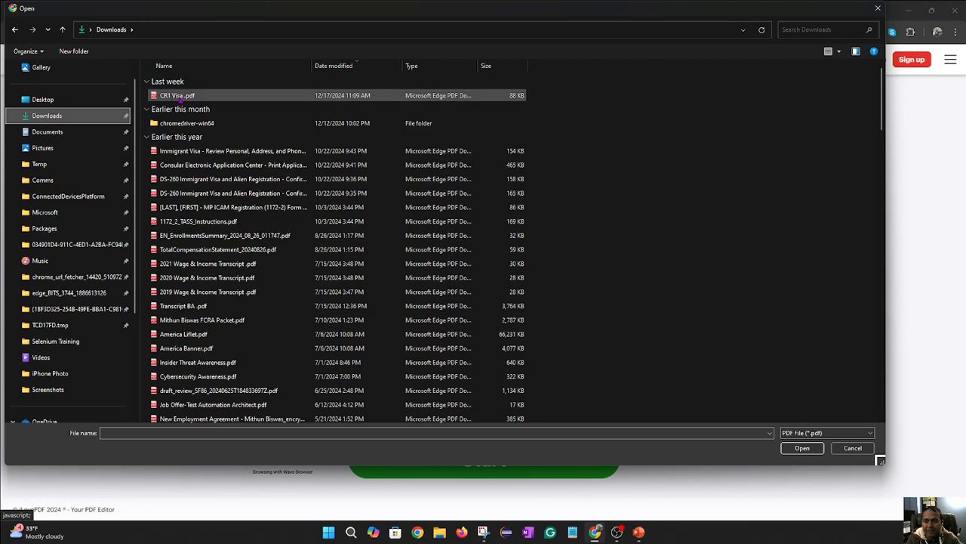
{"action": "left_click", "coordinate": [851, 449]}
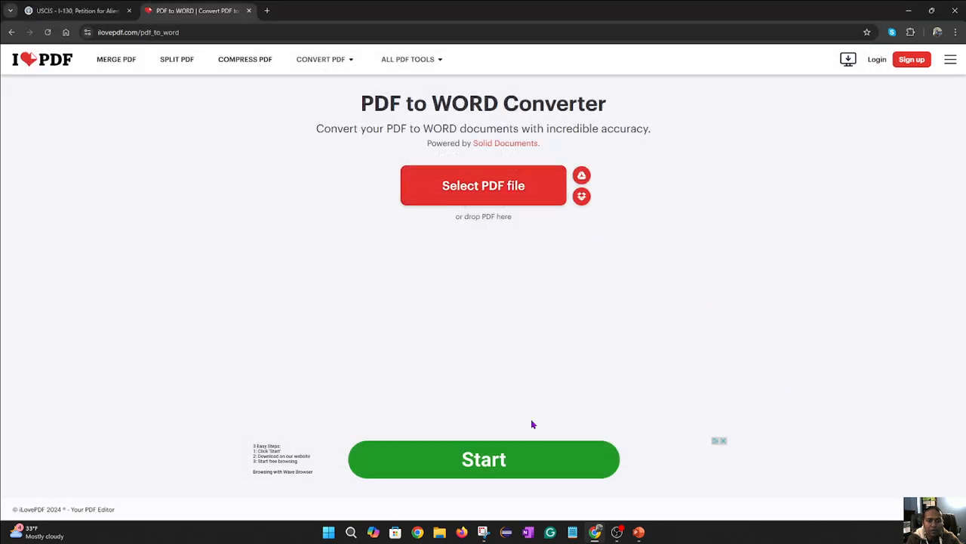
{"action": "left_click", "coordinate": [663, 460]}
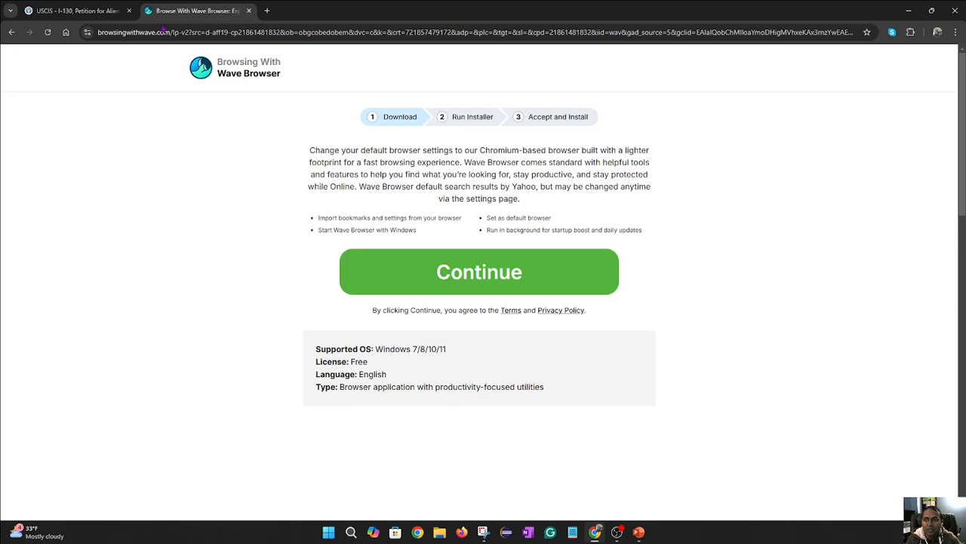
{"action": "left_click", "coordinate": [11, 32]}
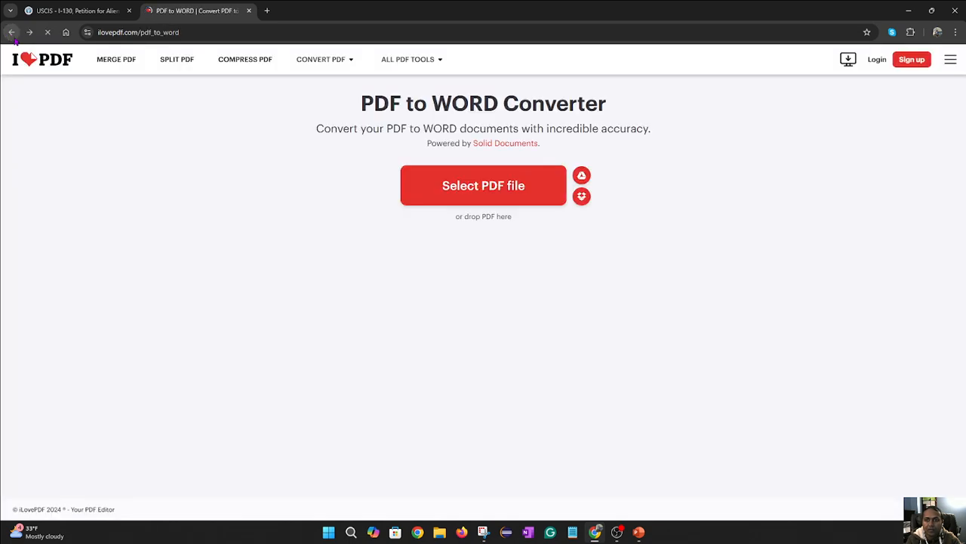
{"action": "left_click", "coordinate": [12, 32]}
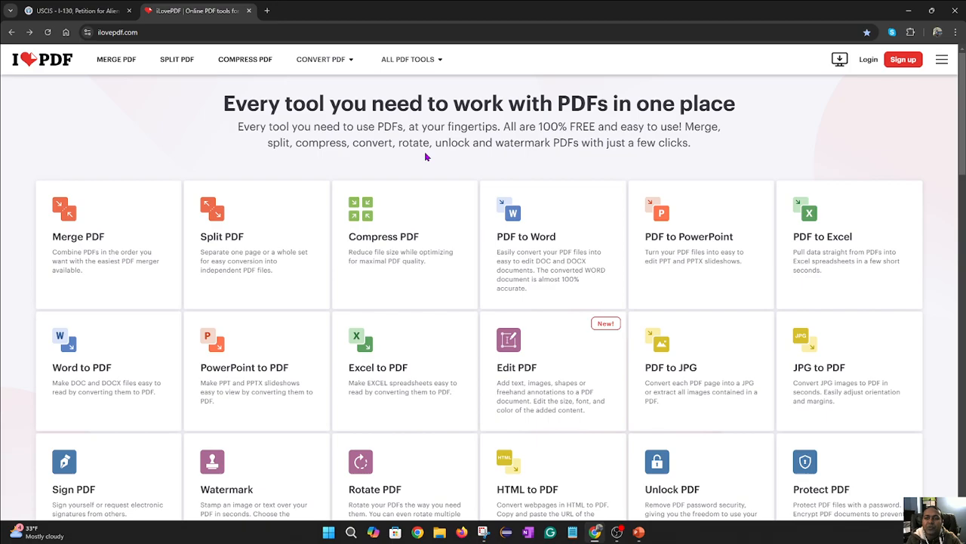
- Return to the I-130 and attempt Next on Proof of U.S. Citizenship, triggering the missing-evidence warning
{"action": "left_click", "coordinate": [57, 16]}
{"action": "scroll", "coordinate": [657, 310], "scroll_direction": "down", "scroll_amount": 3}
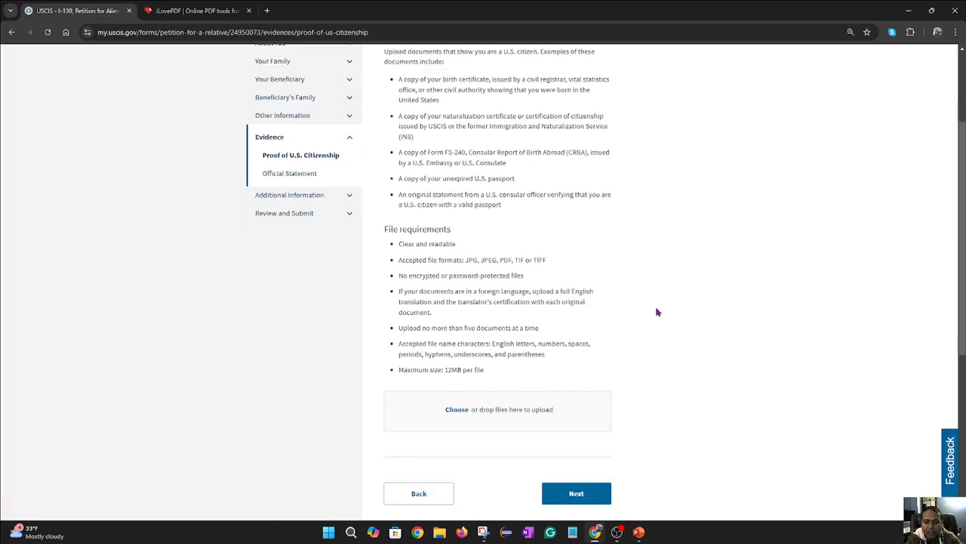
{"action": "left_click", "coordinate": [578, 336]}
{"action": "scroll", "coordinate": [770, 360], "scroll_direction": "up", "scroll_amount": 1}
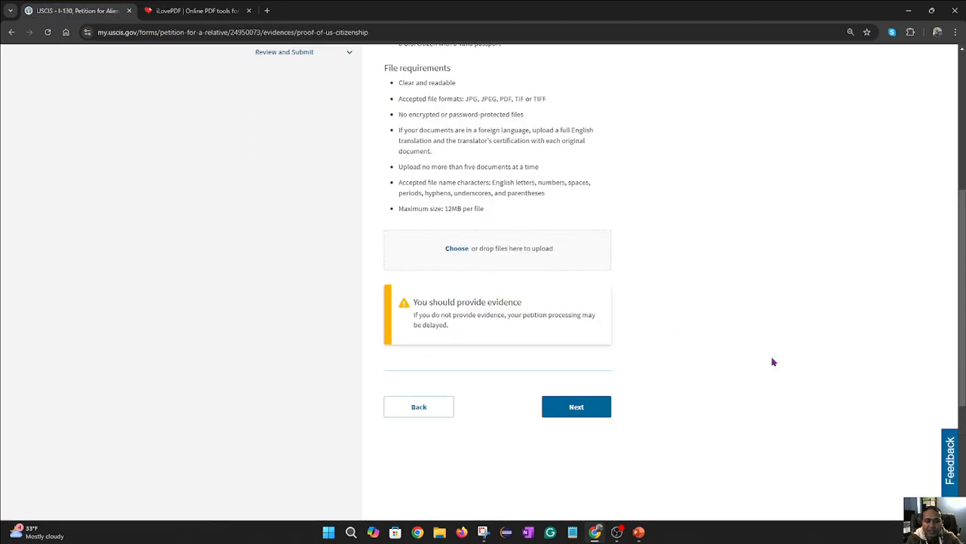
{"action": "scroll", "coordinate": [709, 356], "scroll_direction": "up", "scroll_amount": 1}
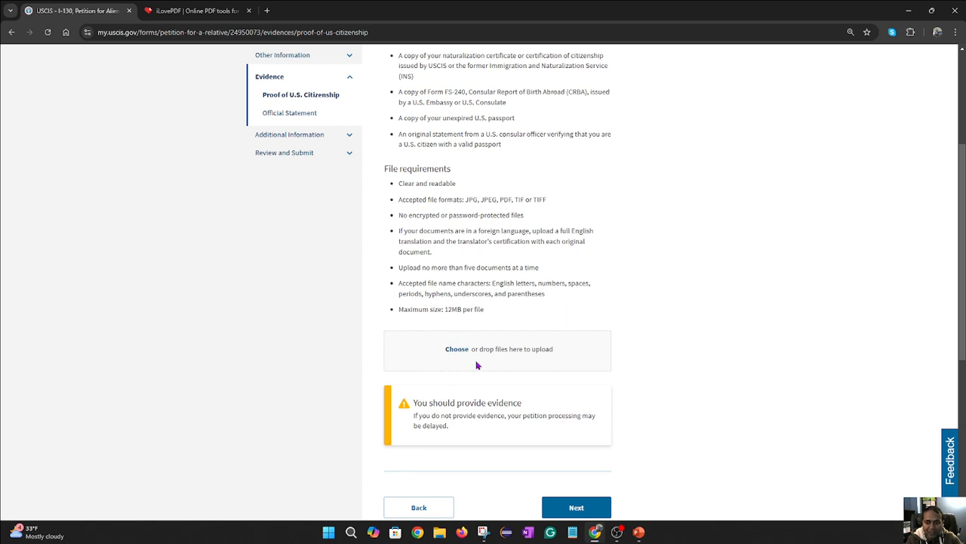
{"action": "scroll", "coordinate": [621, 483], "scroll_direction": "down", "scroll_amount": 2}
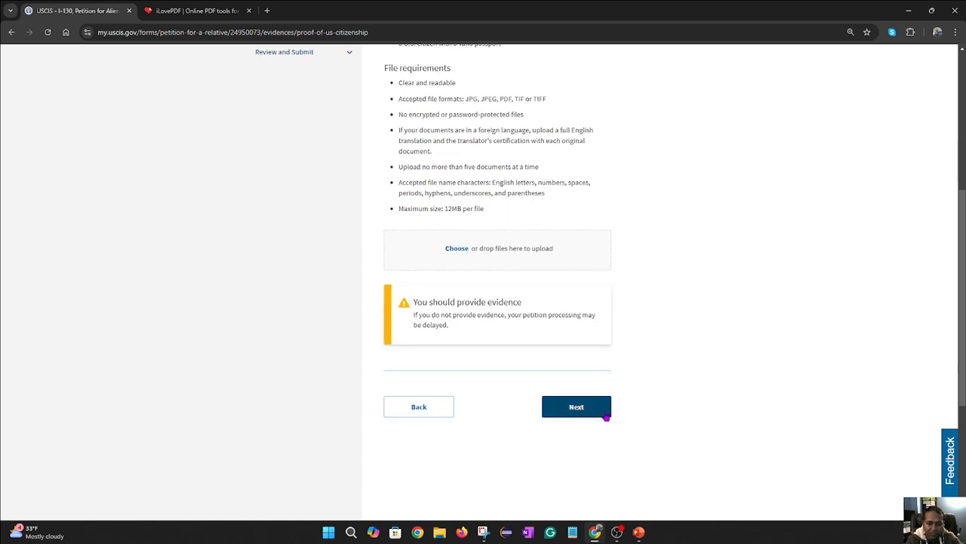
{"action": "scroll", "coordinate": [664, 413], "scroll_direction": "up", "scroll_amount": 2}
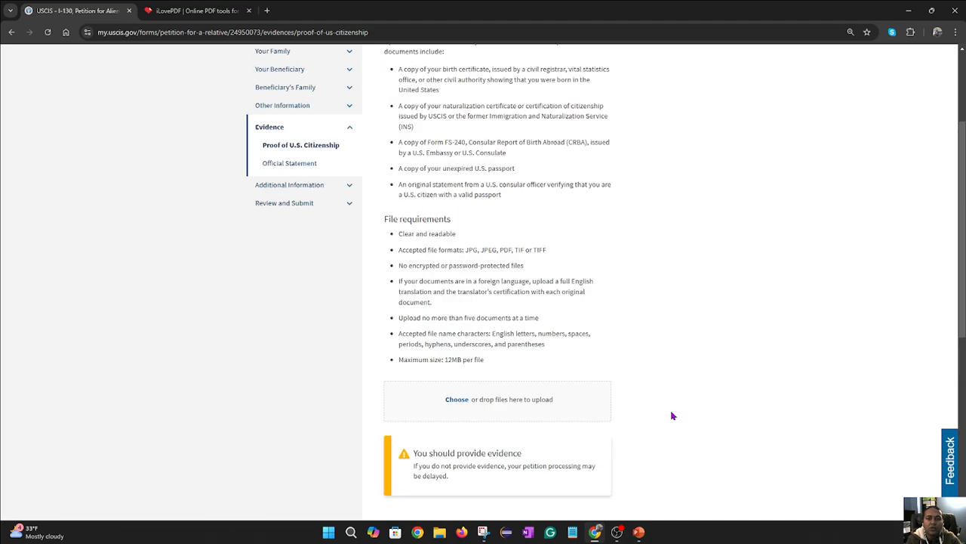
{"action": "scroll", "coordinate": [672, 416], "scroll_direction": "down", "scroll_amount": 2}
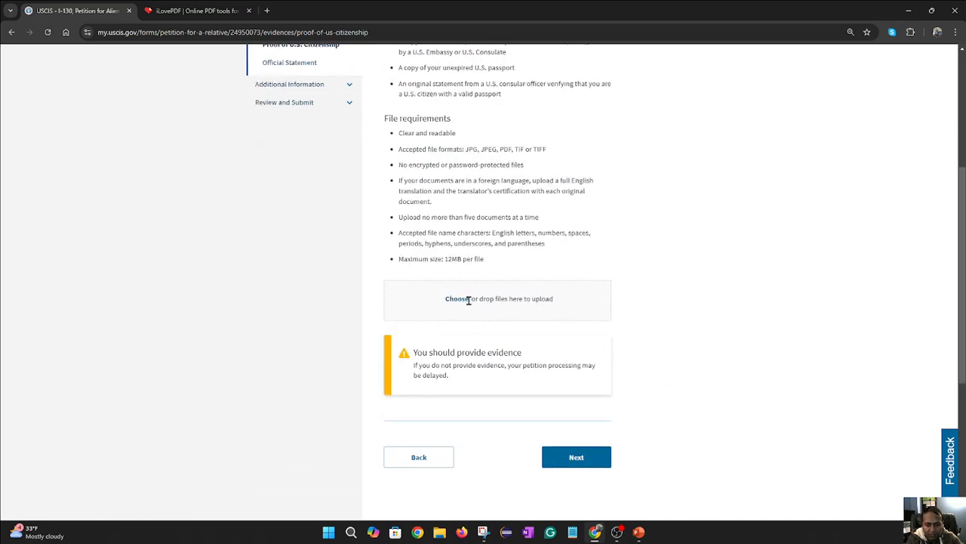
{"action": "scroll", "coordinate": [548, 345], "scroll_direction": "up", "scroll_amount": 5}
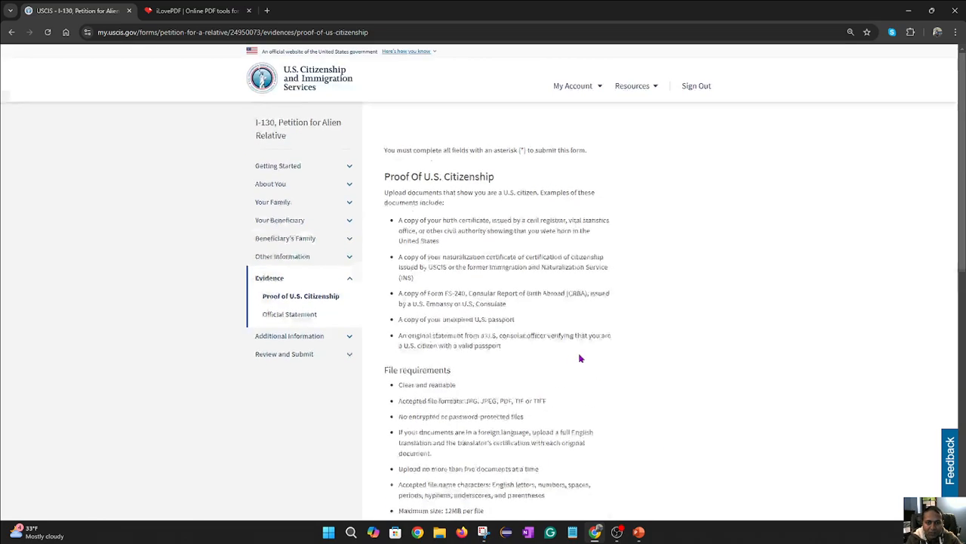
{"action": "scroll", "coordinate": [587, 361], "scroll_direction": "down", "scroll_amount": 4}
{"action": "scroll", "coordinate": [587, 361], "scroll_direction": "down", "scroll_amount": 3}
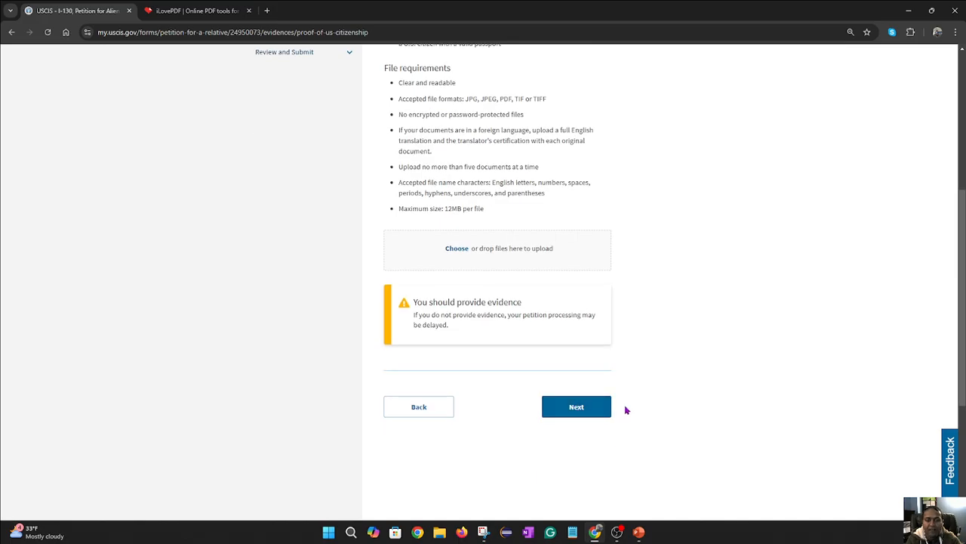
- Switch to the full-screen PowerPoint slide show from the taskbar
{"action": "scroll", "coordinate": [630, 410], "scroll_direction": "up", "scroll_amount": 4}
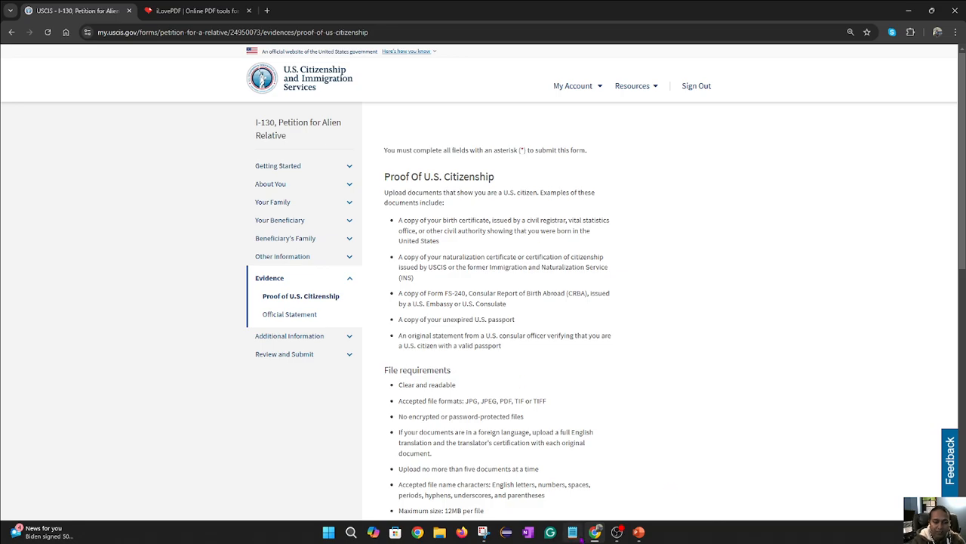
{"action": "left_click", "coordinate": [639, 532]}
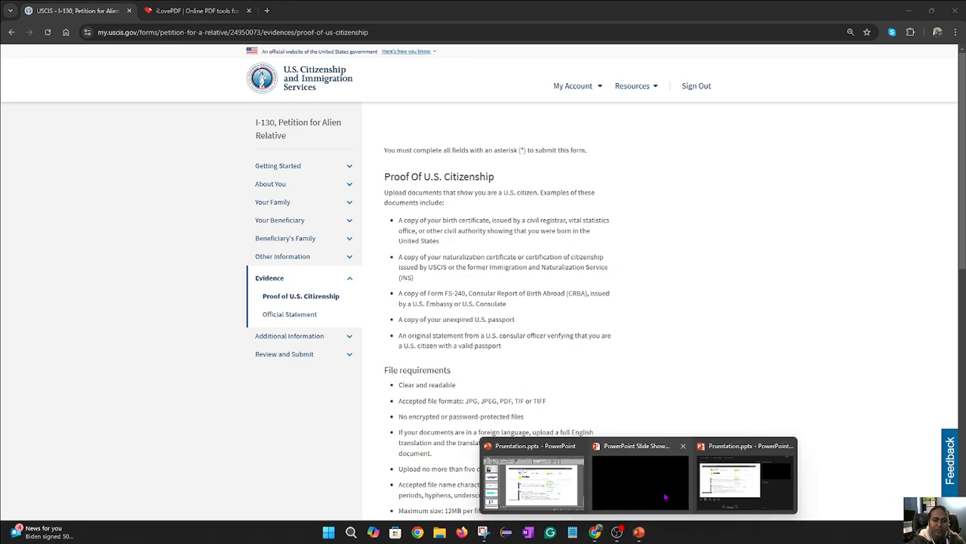
{"action": "left_click", "coordinate": [713, 490]}
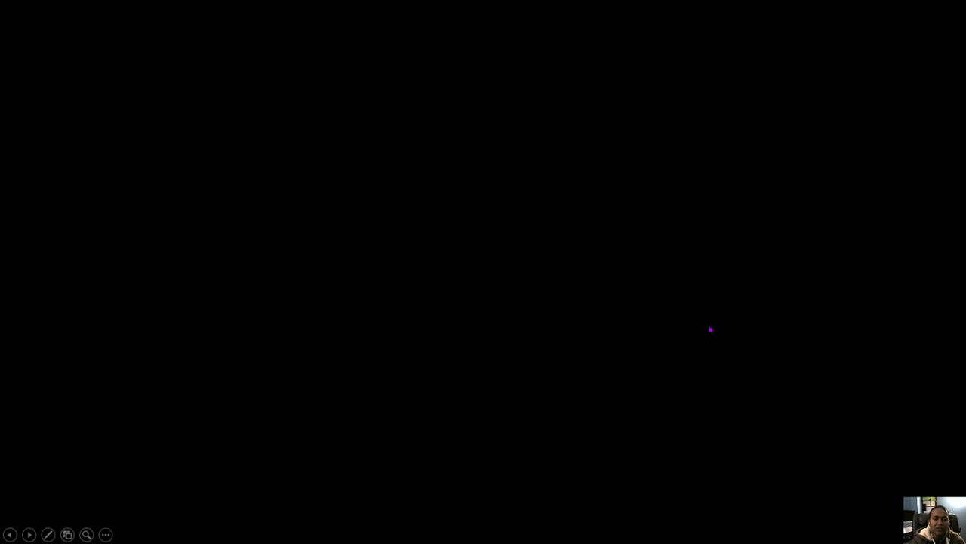